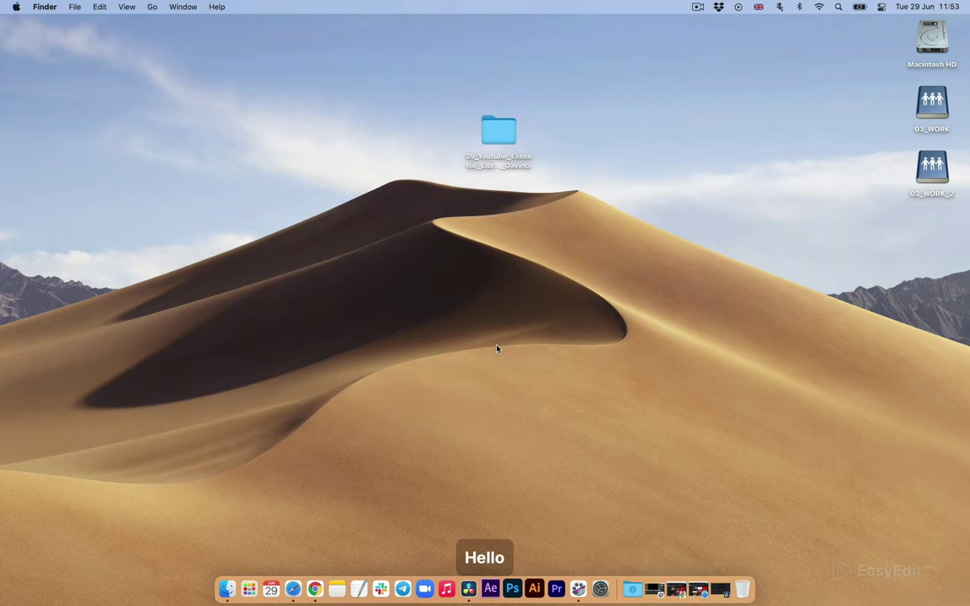
Open the 39_Youtube_Essential_Library_v5_DaVinci folder, enlarge Finder, and select Catalog.url in 02. Previews.
{"action": "double_click", "coordinate": [497, 138]}
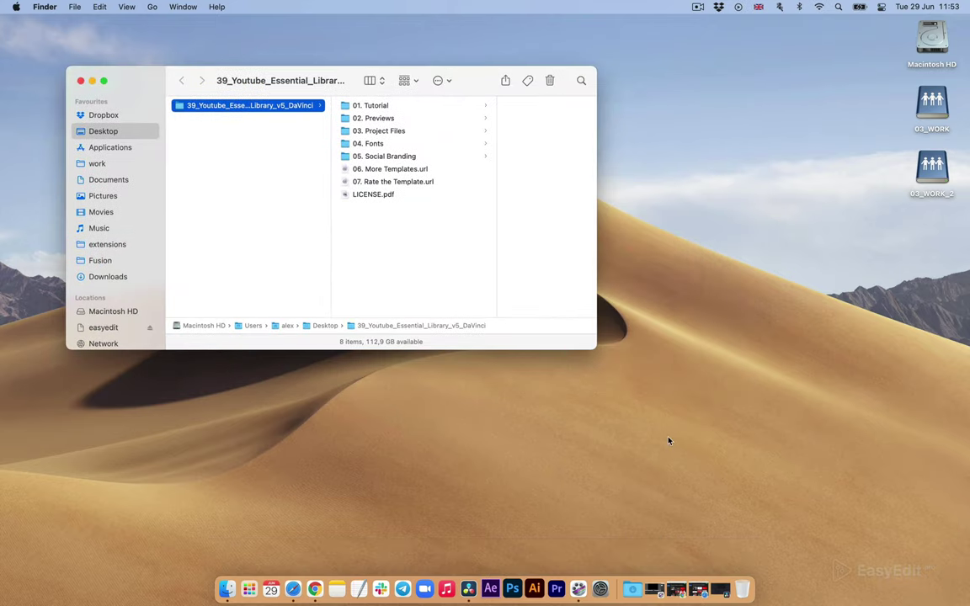
{"action": "left_click_drag", "start_coordinate": [605, 362], "coordinate": [802, 499]}
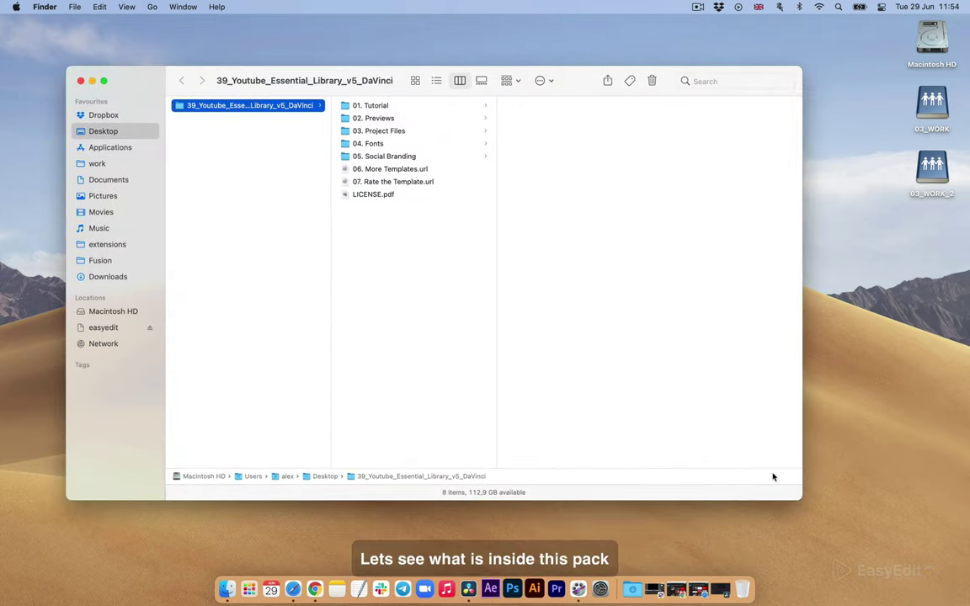
{"action": "left_click", "coordinate": [374, 108]}
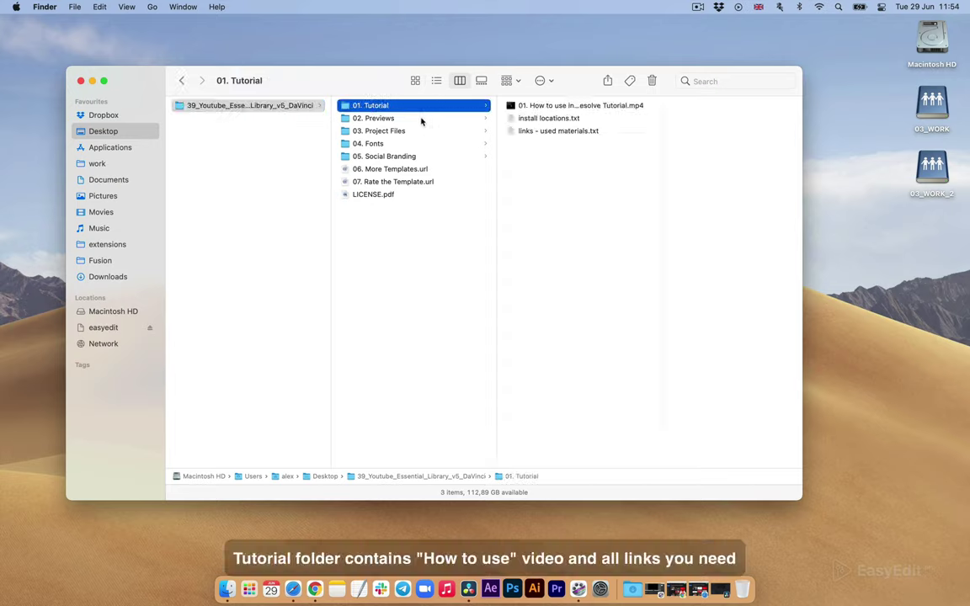
{"action": "left_click", "coordinate": [379, 117]}
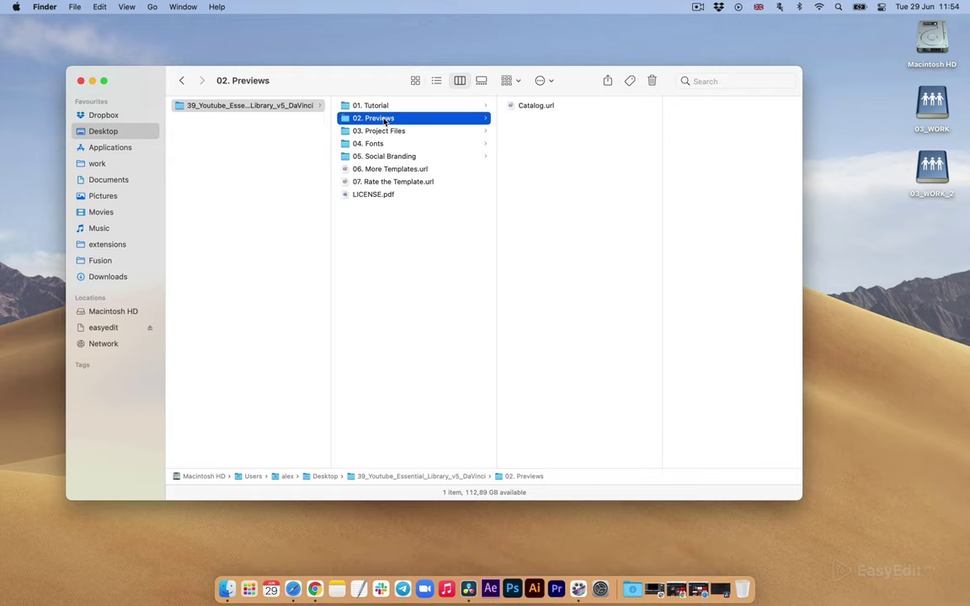
{"action": "left_click", "coordinate": [537, 105]}
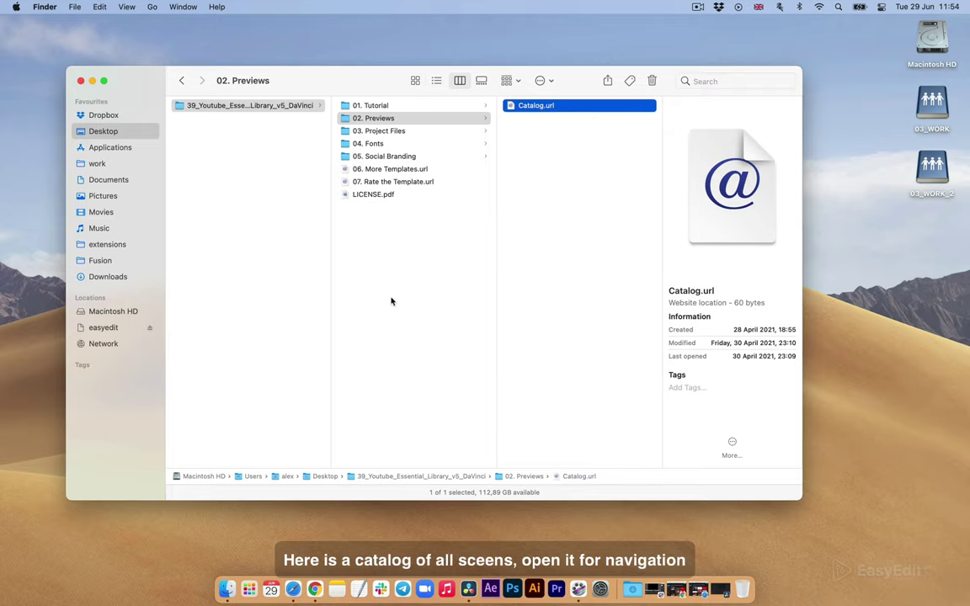
Restore the Safari EasyEdit catalog and scroll through the Openers, Bumpers and Lower Thirds previews.
{"action": "left_click", "coordinate": [292, 589]}
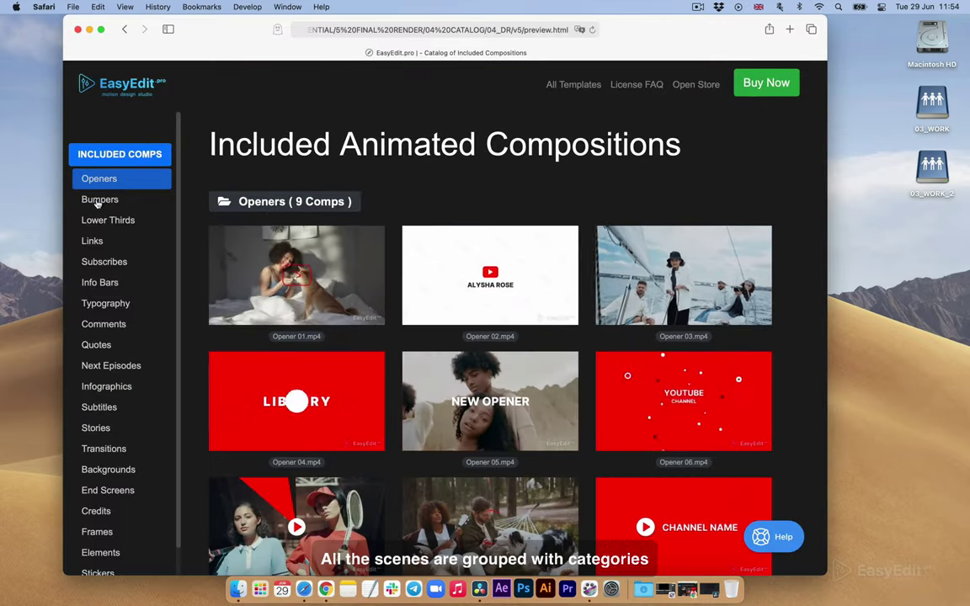
{"action": "scroll", "coordinate": [322, 282], "scroll_direction": "down", "scroll_amount": 4}
{"action": "scroll", "coordinate": [323, 283], "scroll_direction": "down", "scroll_amount": 3}
{"action": "scroll", "coordinate": [323, 282], "scroll_direction": "down", "scroll_amount": 6}
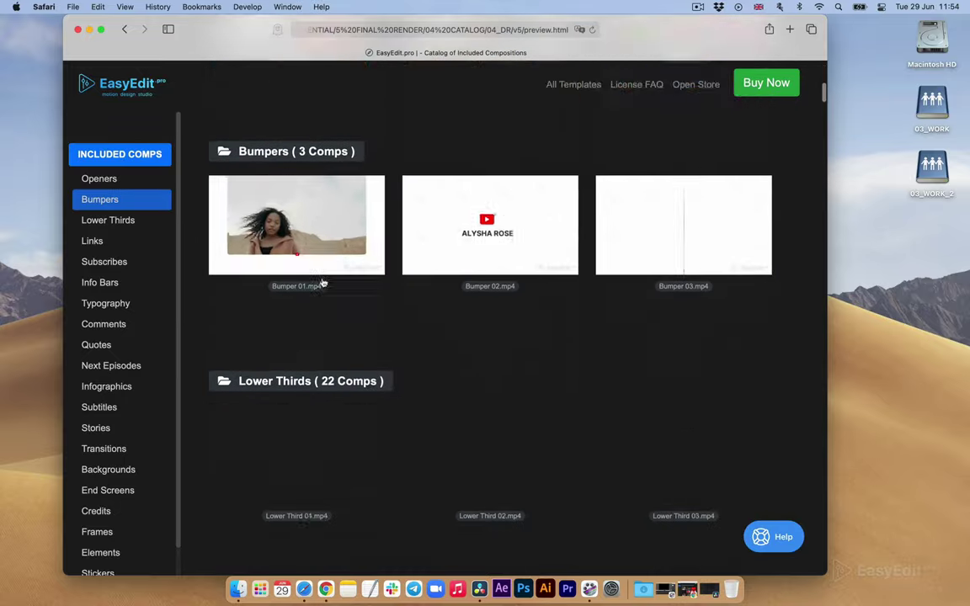
{"action": "scroll", "coordinate": [323, 283], "scroll_direction": "down", "scroll_amount": 3}
{"action": "scroll", "coordinate": [322, 283], "scroll_direction": "down", "scroll_amount": 2}
{"action": "scroll", "coordinate": [323, 283], "scroll_direction": "down", "scroll_amount": 2}
{"action": "scroll", "coordinate": [323, 283], "scroll_direction": "down", "scroll_amount": 3}
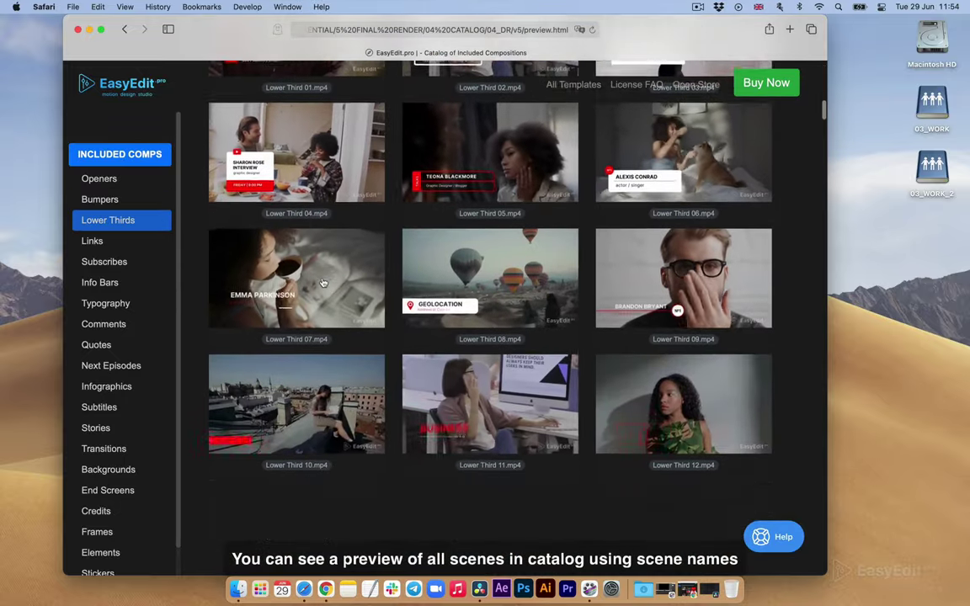
{"action": "scroll", "coordinate": [323, 283], "scroll_direction": "down", "scroll_amount": 5}
{"action": "scroll", "coordinate": [323, 283], "scroll_direction": "down", "scroll_amount": 3}
{"action": "scroll", "coordinate": [323, 283], "scroll_direction": "down", "scroll_amount": 2}
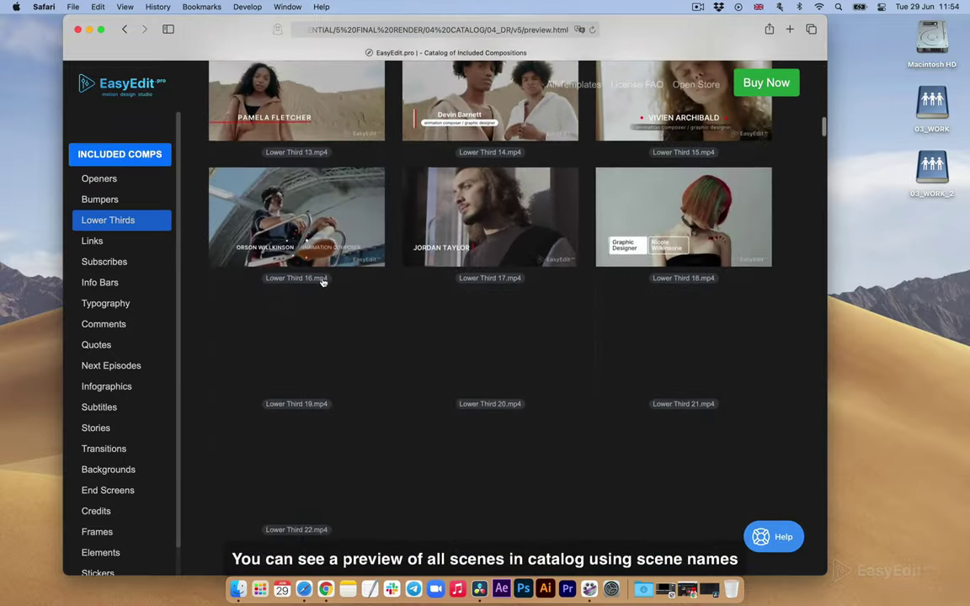
Minimise the catalog and browse 03. Project Files into EE_39_Sound_FX and EE_39_Stickers.
{"action": "left_click", "coordinate": [100, 28]}
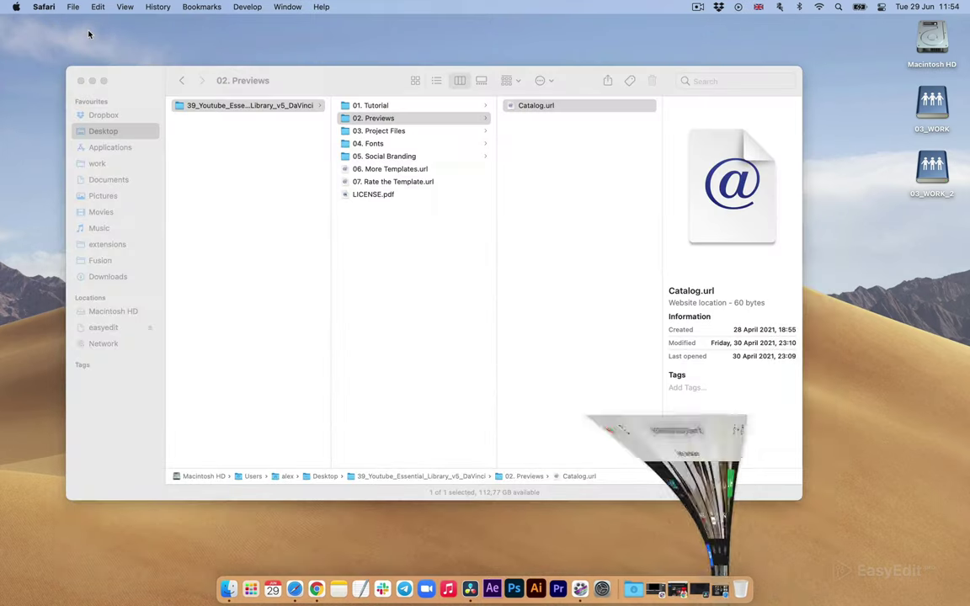
{"action": "left_click", "coordinate": [381, 80]}
{"action": "left_click", "coordinate": [375, 118]}
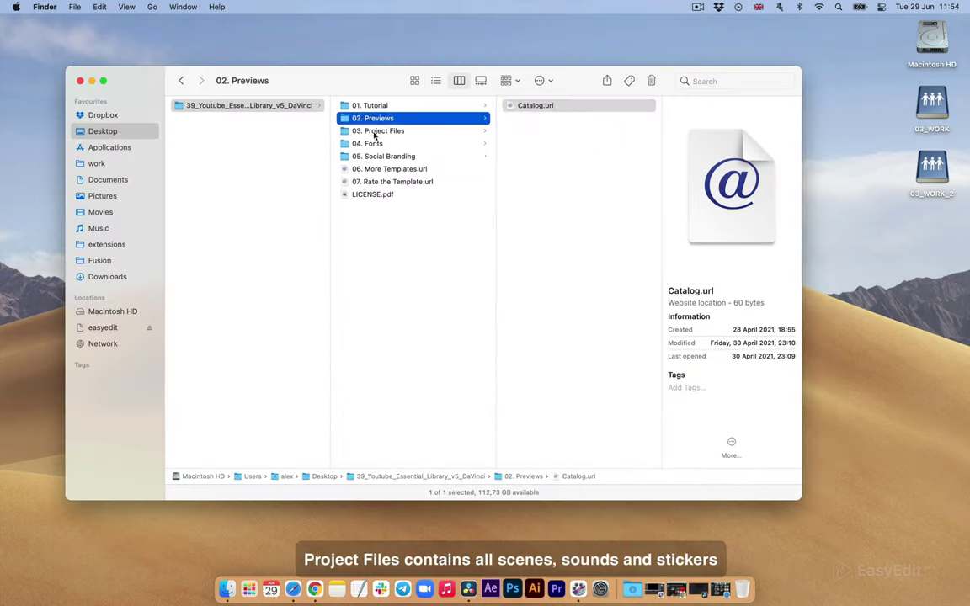
{"action": "left_click", "coordinate": [370, 130]}
{"action": "left_click", "coordinate": [536, 107]}
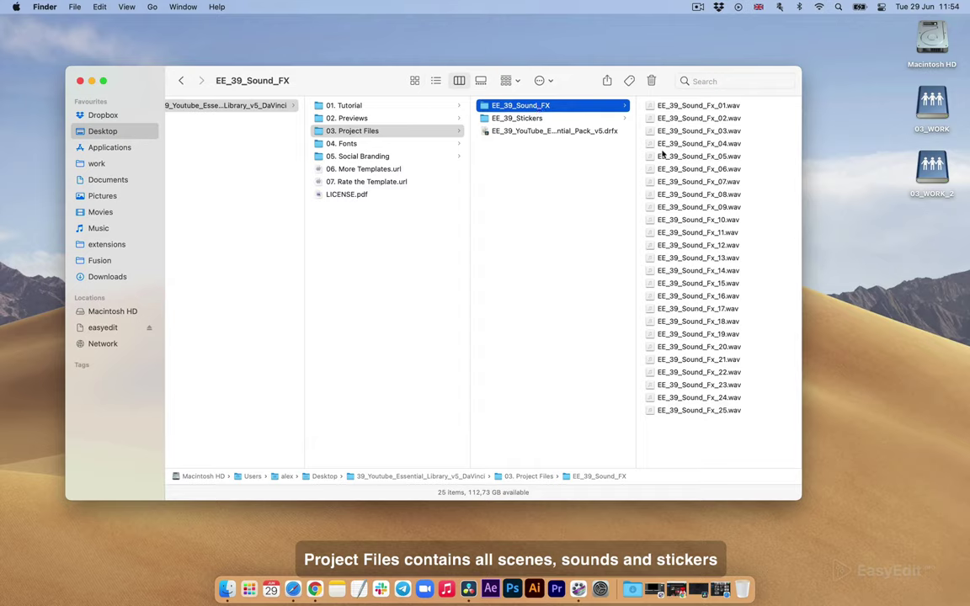
{"action": "left_click", "coordinate": [533, 119]}
Preview the .drfx template bundle, then return to the 03. Project Files folder.
{"action": "scroll", "coordinate": [670, 168], "scroll_direction": "down", "scroll_amount": 2}
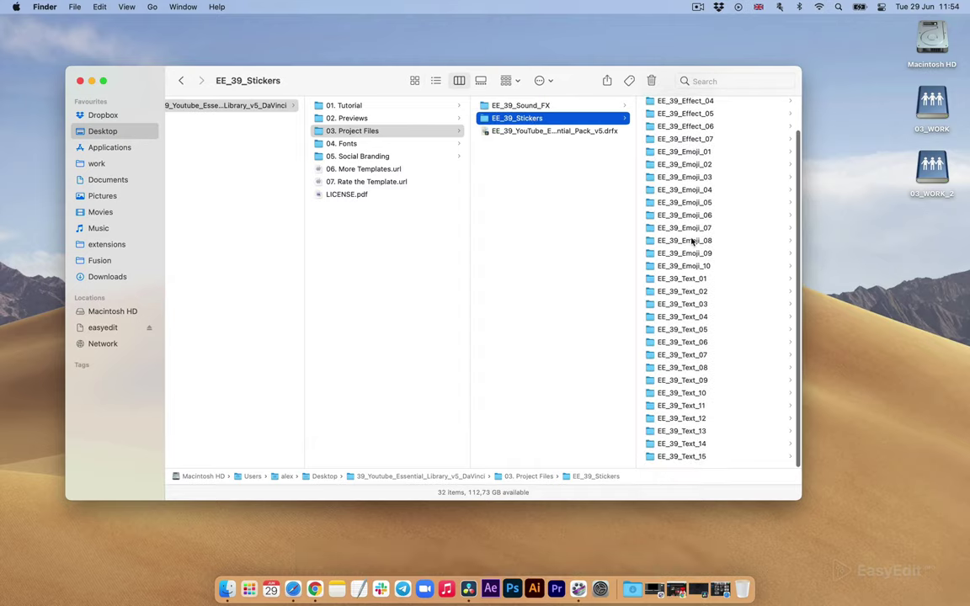
{"action": "scroll", "coordinate": [689, 200], "scroll_direction": "up", "scroll_amount": 2}
{"action": "left_click", "coordinate": [593, 133]}
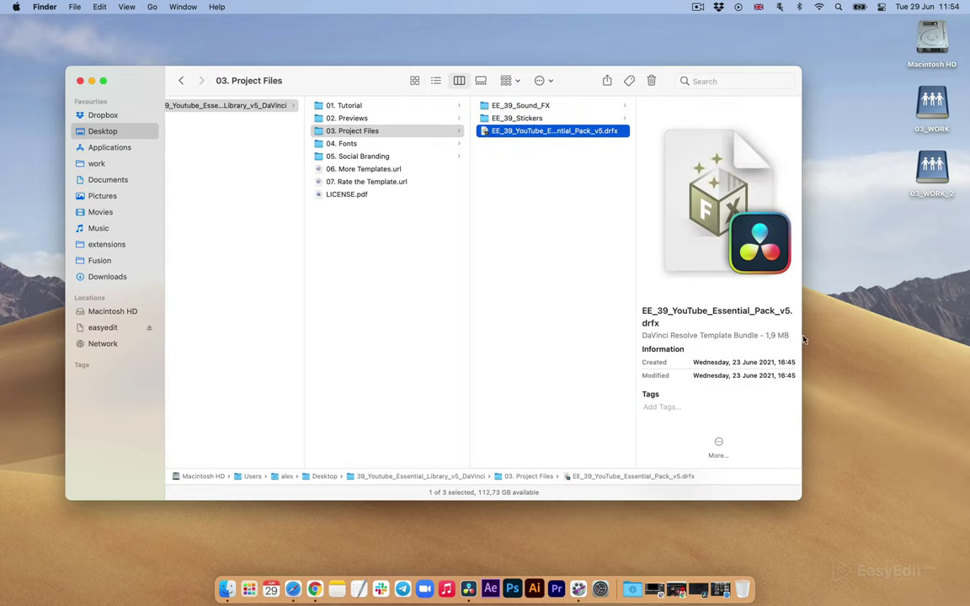
{"action": "left_click", "coordinate": [576, 257]}
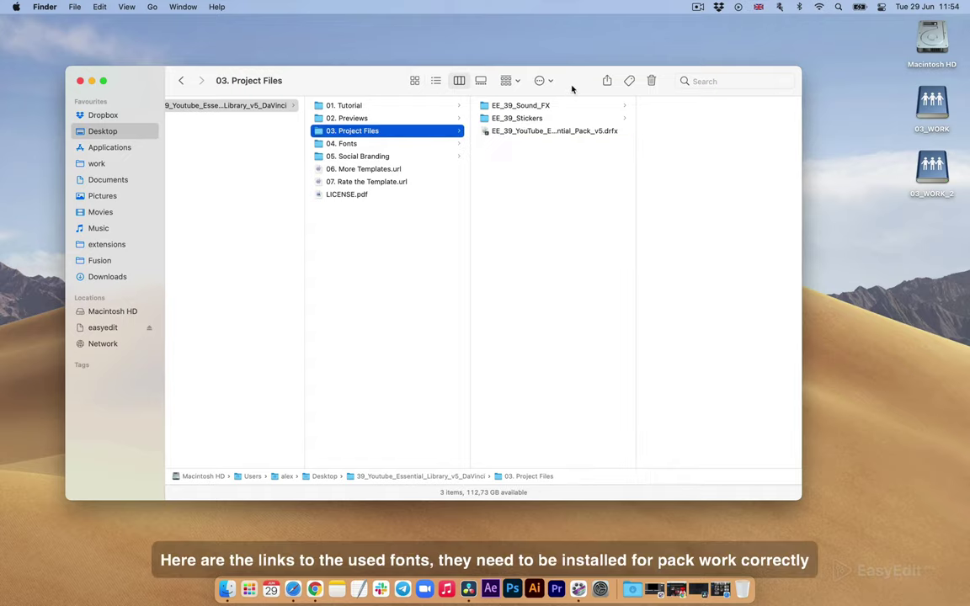
Look through 04. Fonts and 05. Social Branding, select the .drfx bundle, and launch DaVinci Resolve.
{"action": "left_click", "coordinate": [430, 147]}
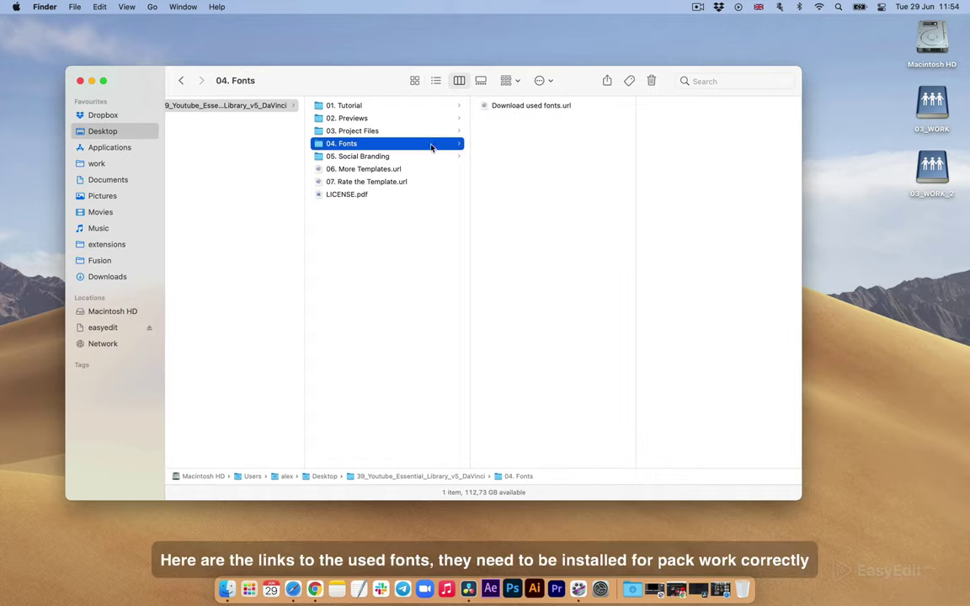
{"action": "left_click", "coordinate": [364, 158]}
{"action": "left_click", "coordinate": [532, 108]}
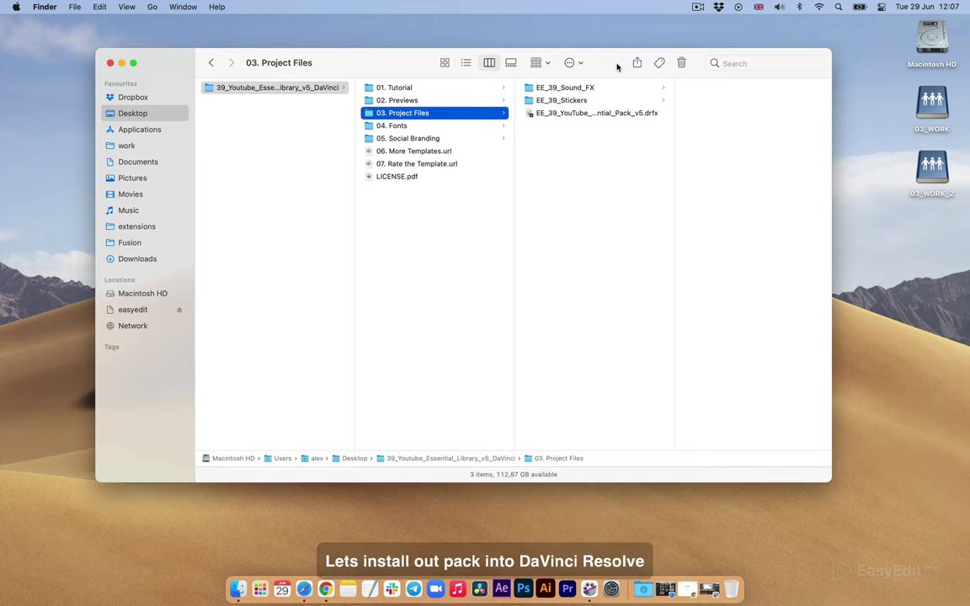
{"action": "left_click", "coordinate": [587, 114]}
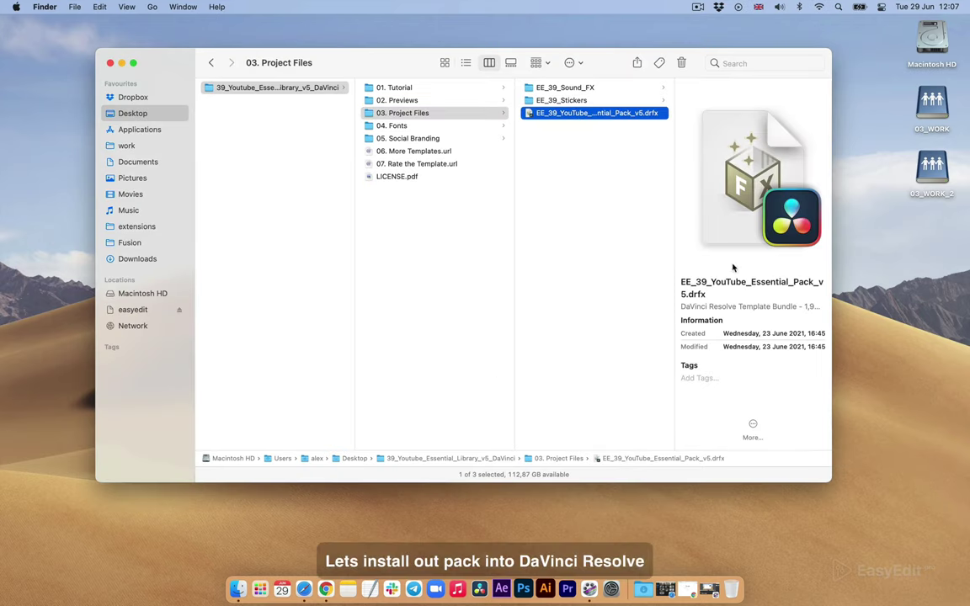
{"action": "left_click", "coordinate": [479, 589]}
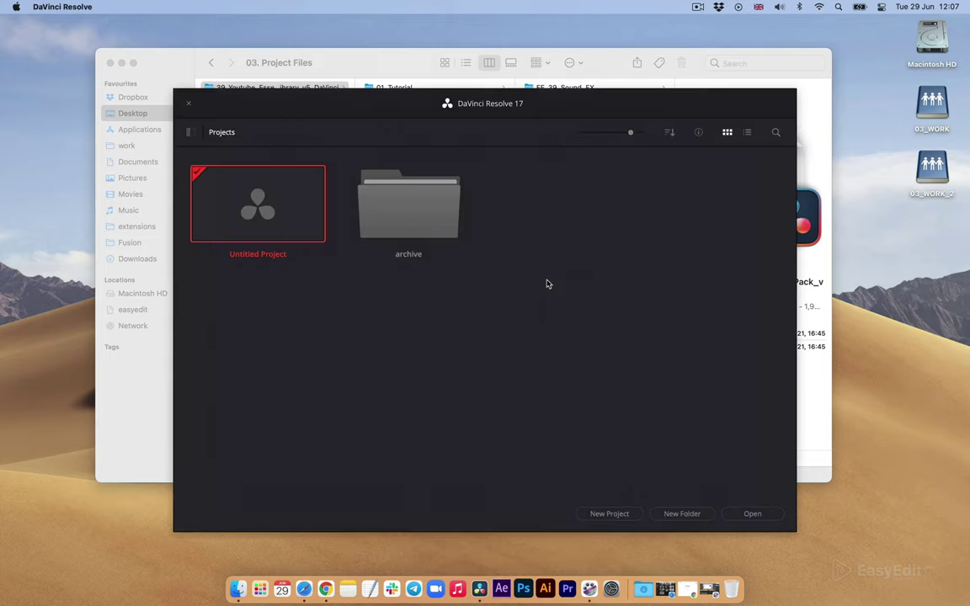
Create Untitled Project 1 and set its 1920 x 1080 timeline frame rate to 30 fps.
{"action": "left_click", "coordinate": [615, 516]}
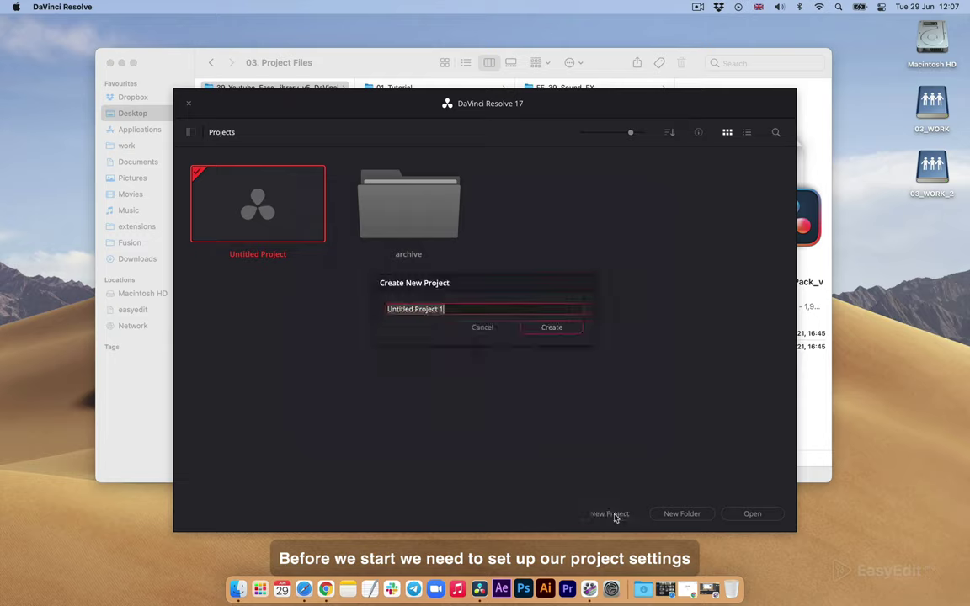
{"action": "left_click", "coordinate": [558, 329]}
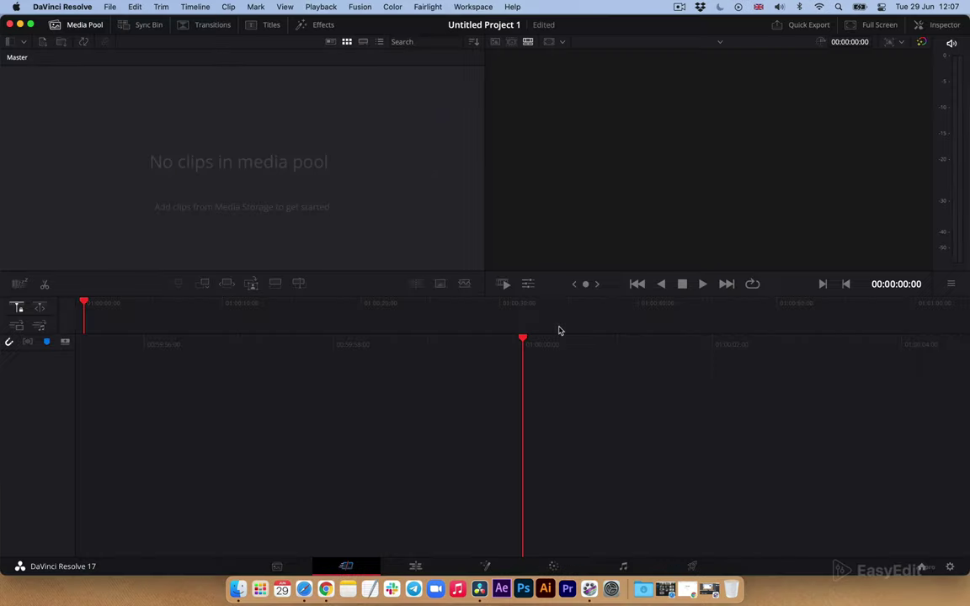
{"action": "left_click", "coordinate": [952, 569]}
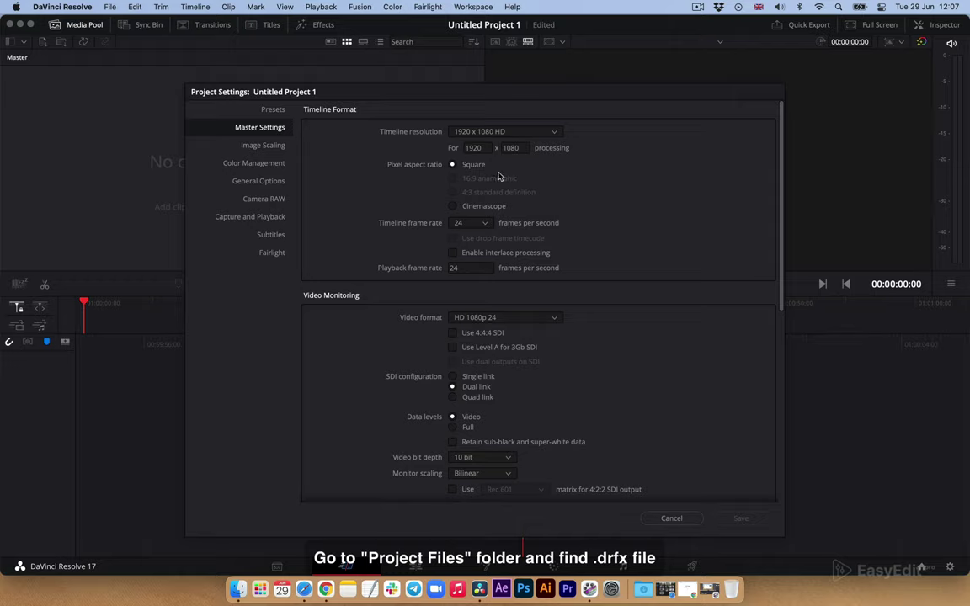
{"action": "left_click", "coordinate": [485, 224]}
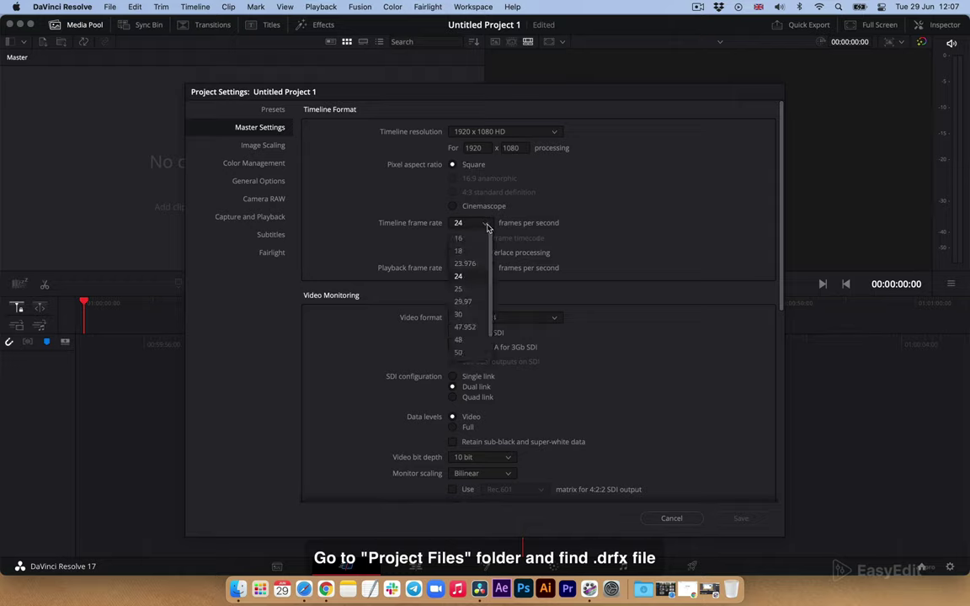
{"action": "left_click", "coordinate": [459, 314]}
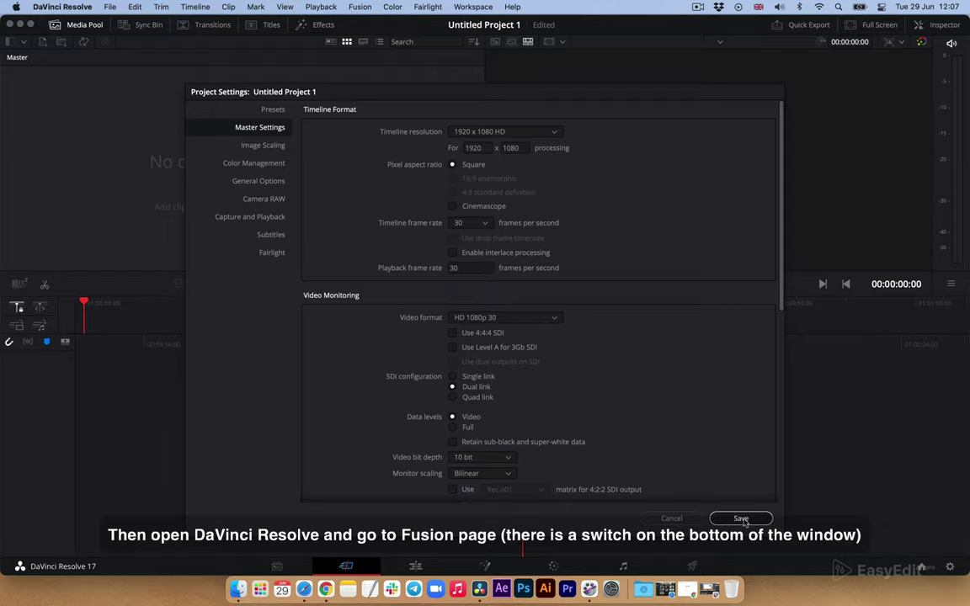
{"action": "left_click", "coordinate": [741, 519]}
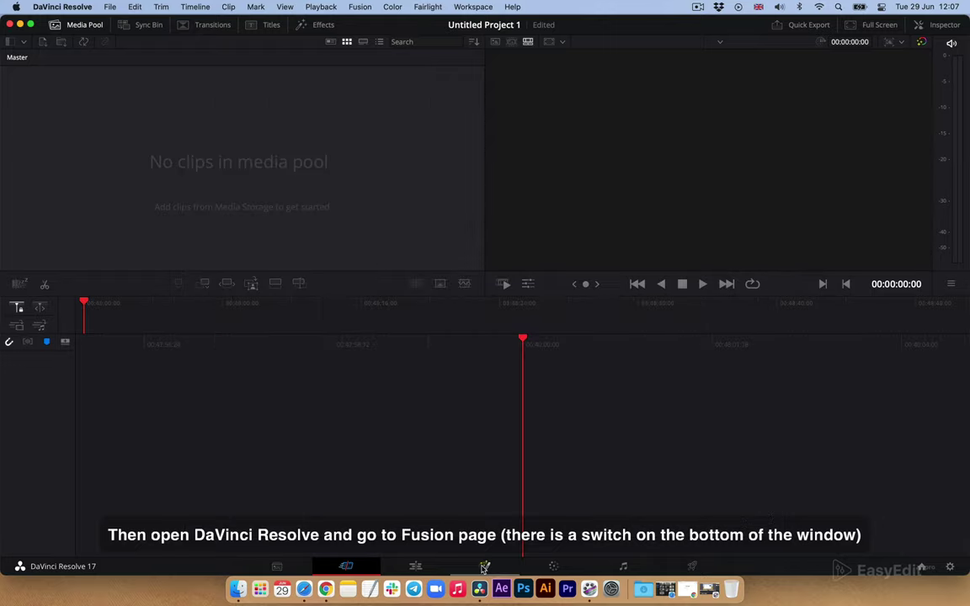
Install EE_39_YouTube_Essential_Pack_v5.drfx by dropping it from Finder onto the Fusion page.
{"action": "left_click", "coordinate": [484, 567]}
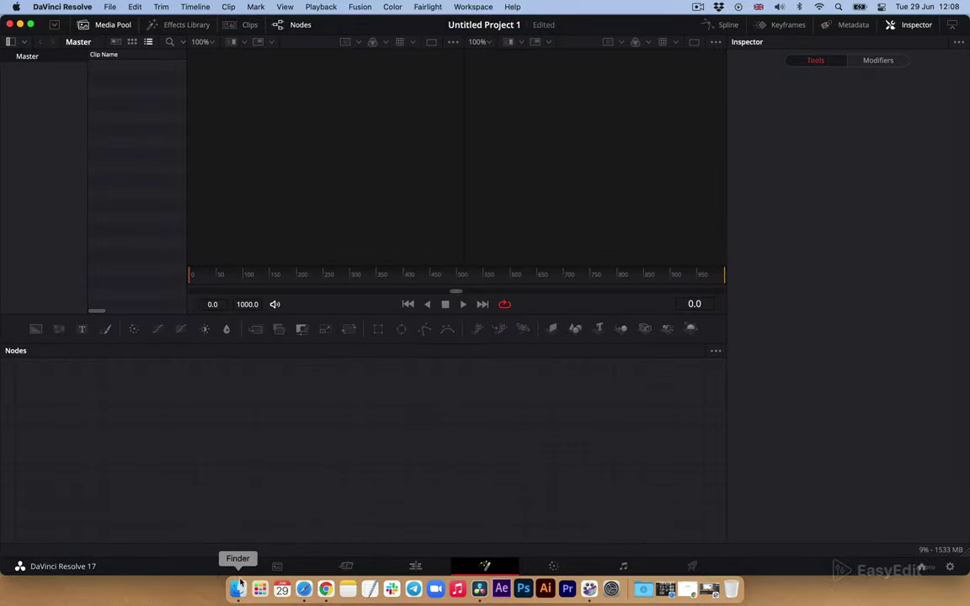
{"action": "left_click", "coordinate": [239, 589]}
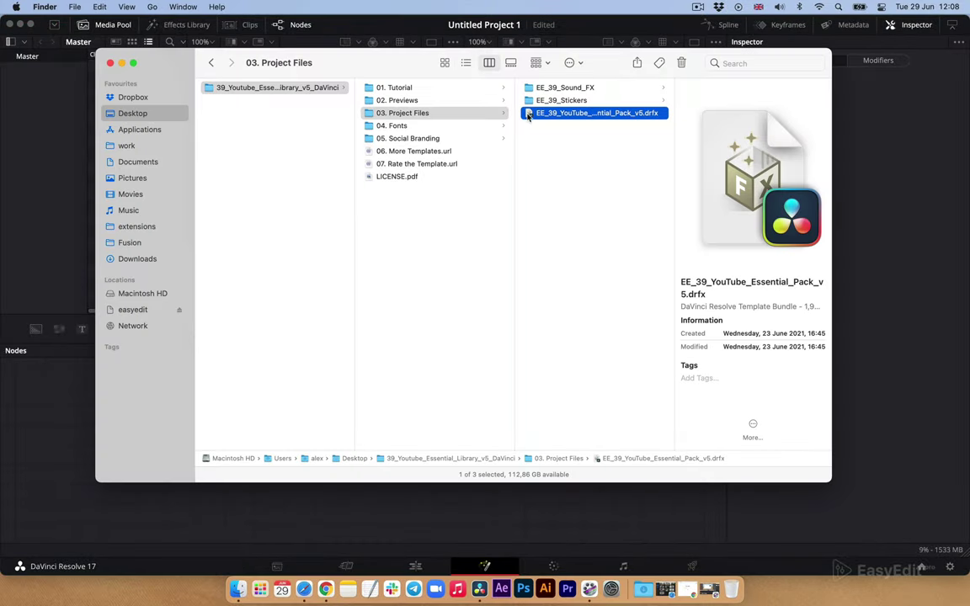
{"action": "left_click_drag", "start_coordinate": [528, 116], "coordinate": [497, 522]}
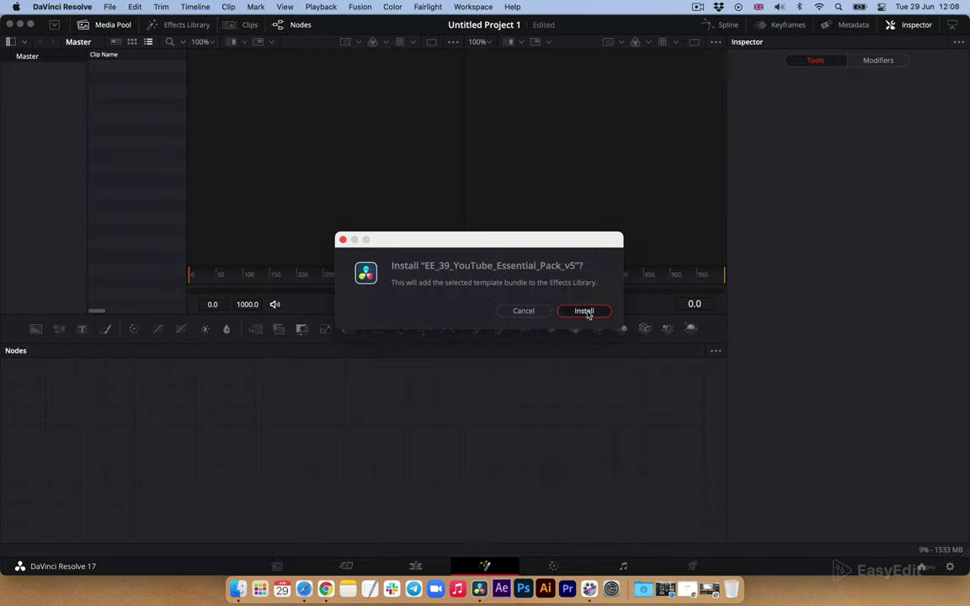
{"action": "left_click", "coordinate": [586, 312]}
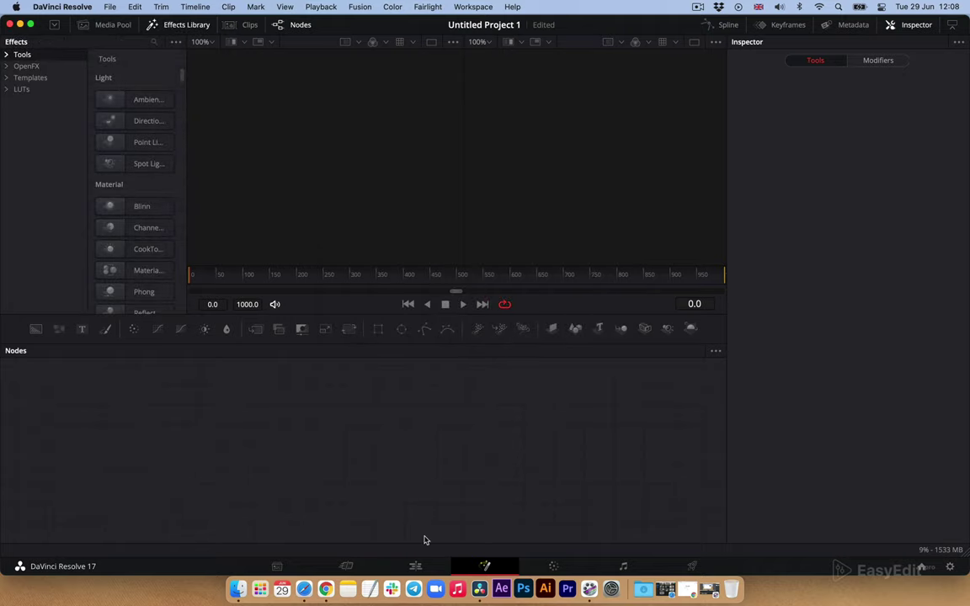
On the Edit page, hide the Media Pool and search the Effects Library for 'EE'.
{"action": "left_click", "coordinate": [418, 566]}
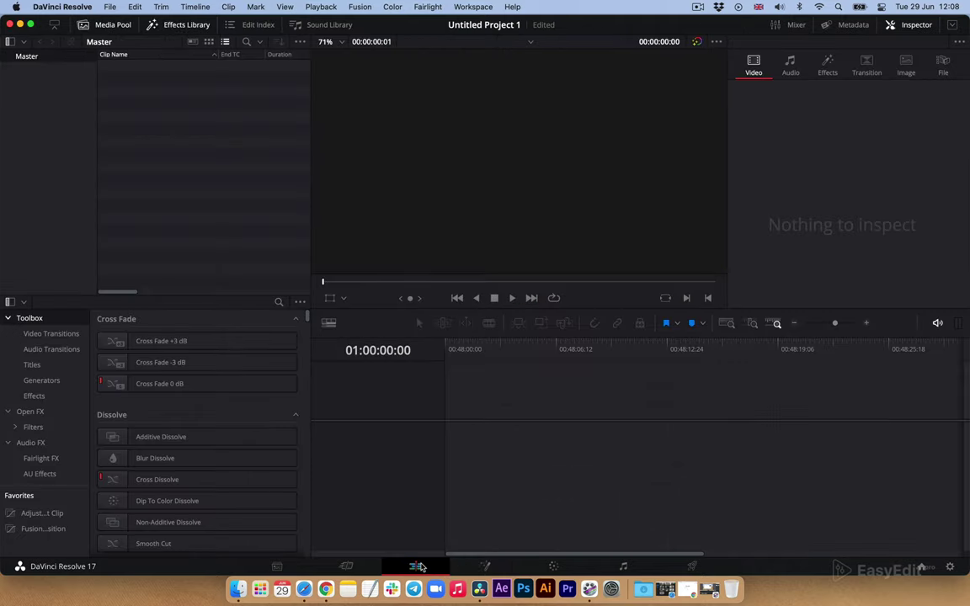
{"action": "left_click", "coordinate": [123, 26]}
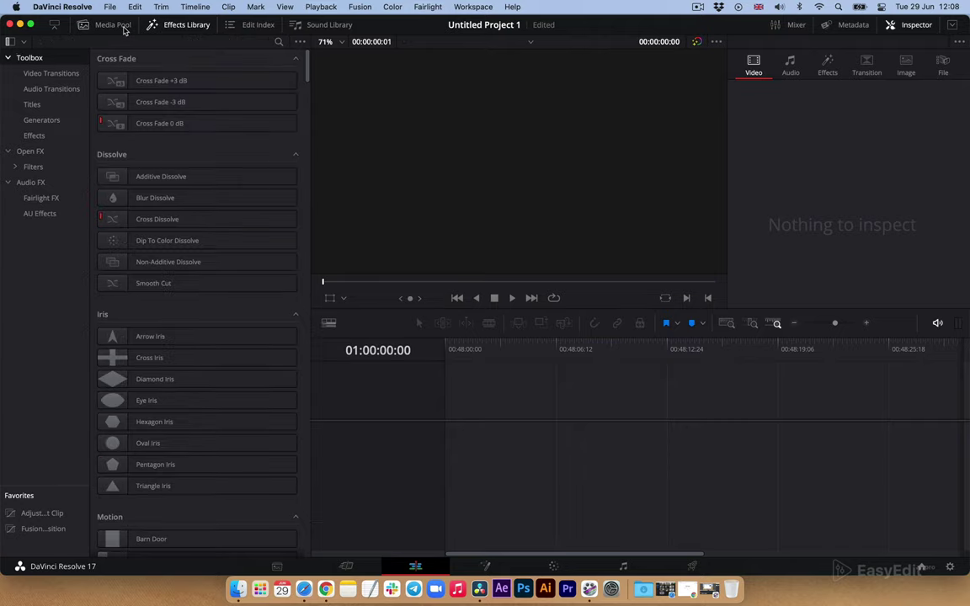
{"action": "left_click", "coordinate": [278, 42]}
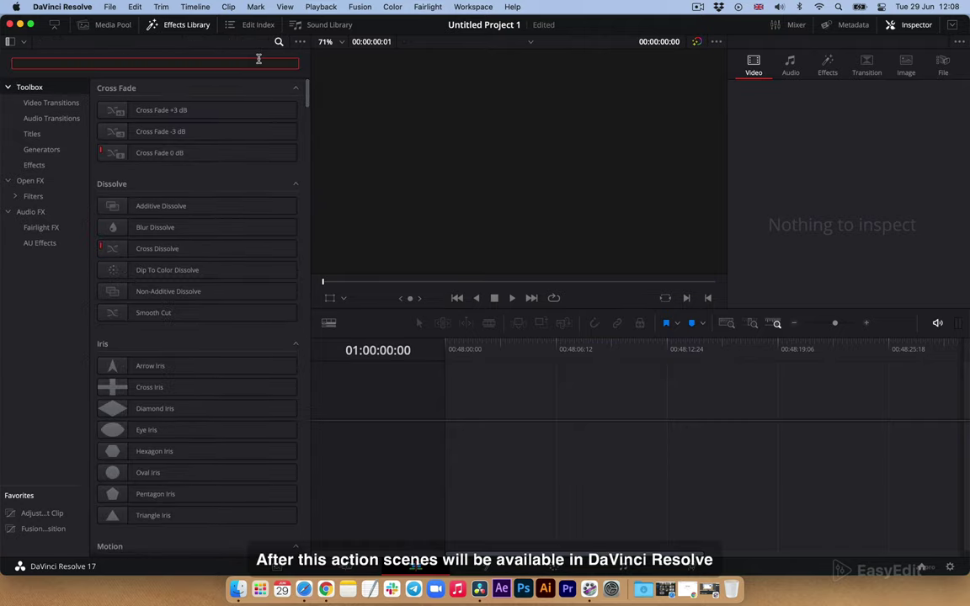
{"action": "type", "text": "EE_39"}
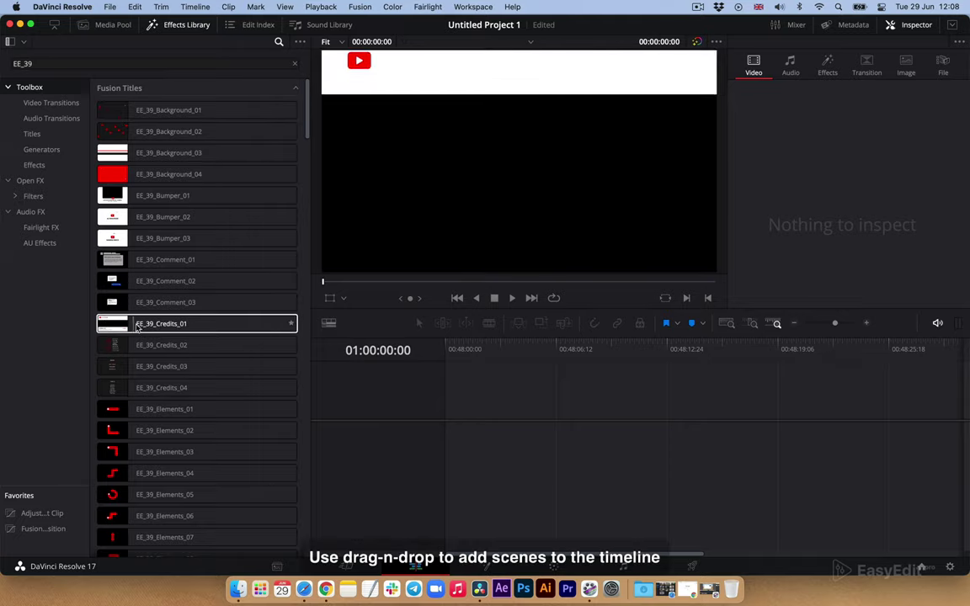
Scroll through the filtered EE_39 Fusion Titles list.
{"action": "scroll", "coordinate": [170, 383], "scroll_direction": "down", "scroll_amount": 5}
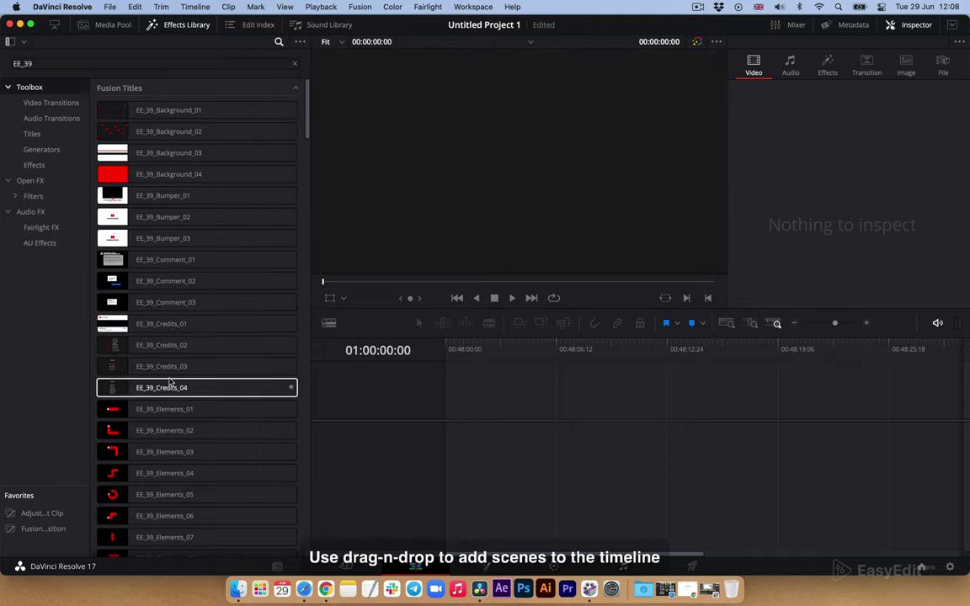
{"action": "scroll", "coordinate": [170, 383], "scroll_direction": "down", "scroll_amount": 5}
{"action": "scroll", "coordinate": [170, 383], "scroll_direction": "down", "scroll_amount": 5}
{"action": "scroll", "coordinate": [170, 384], "scroll_direction": "down", "scroll_amount": 3}
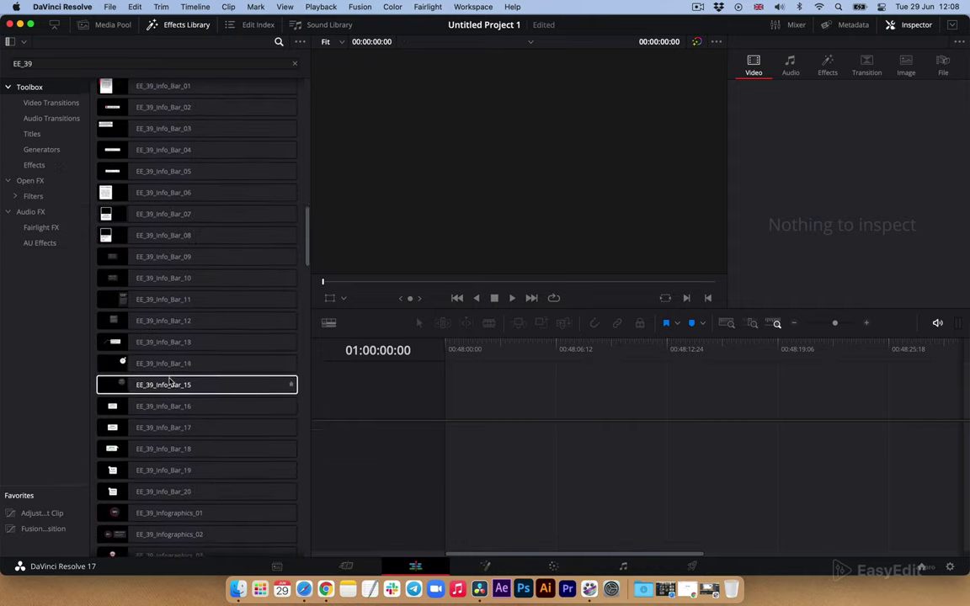
{"action": "scroll", "coordinate": [170, 381], "scroll_direction": "down", "scroll_amount": 3}
{"action": "scroll", "coordinate": [170, 381], "scroll_direction": "down", "scroll_amount": 5}
{"action": "scroll", "coordinate": [172, 377], "scroll_direction": "down", "scroll_amount": 2}
{"action": "scroll", "coordinate": [174, 374], "scroll_direction": "down", "scroll_amount": 5}
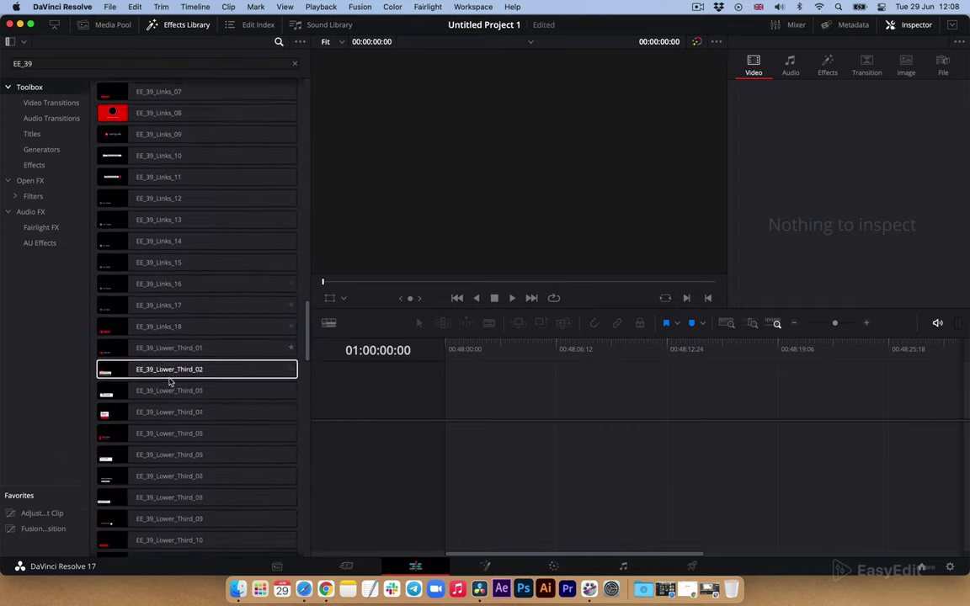
{"action": "scroll", "coordinate": [177, 369], "scroll_direction": "down", "scroll_amount": 4}
{"action": "scroll", "coordinate": [174, 158], "scroll_direction": "up", "scroll_amount": 10}
{"action": "scroll", "coordinate": [155, 151], "scroll_direction": "up", "scroll_amount": 15}
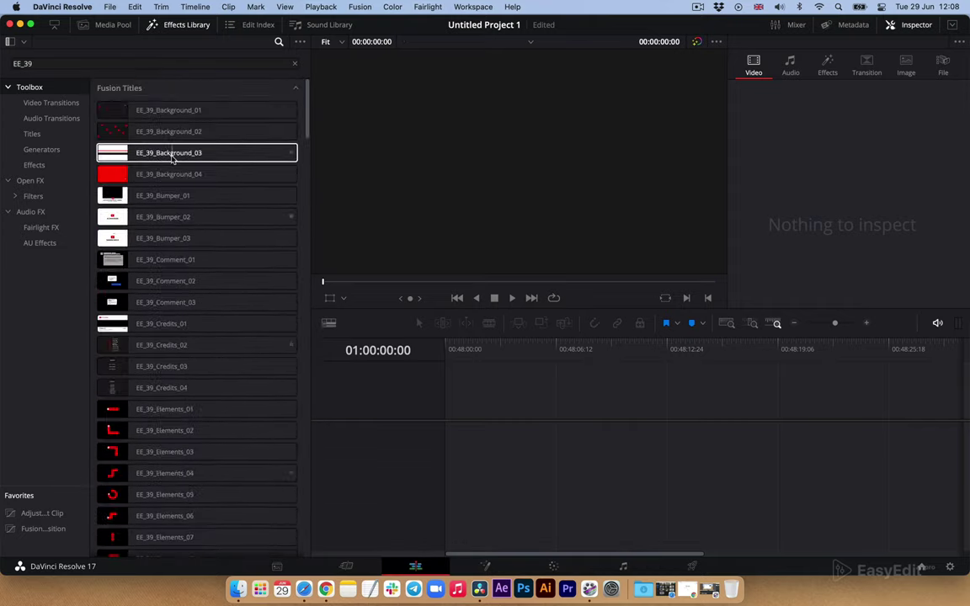
Drop EE_39_Credits_02 at the start of V1 and scrub the playhead to preview its credits.
{"action": "mouse_move", "coordinate": [165, 345]}
{"action": "left_mouse_down"}
{"action": "mouse_move", "coordinate": [459, 420]}
{"action": "mouse_move", "coordinate": [450, 435]}
{"action": "left_mouse_up"}
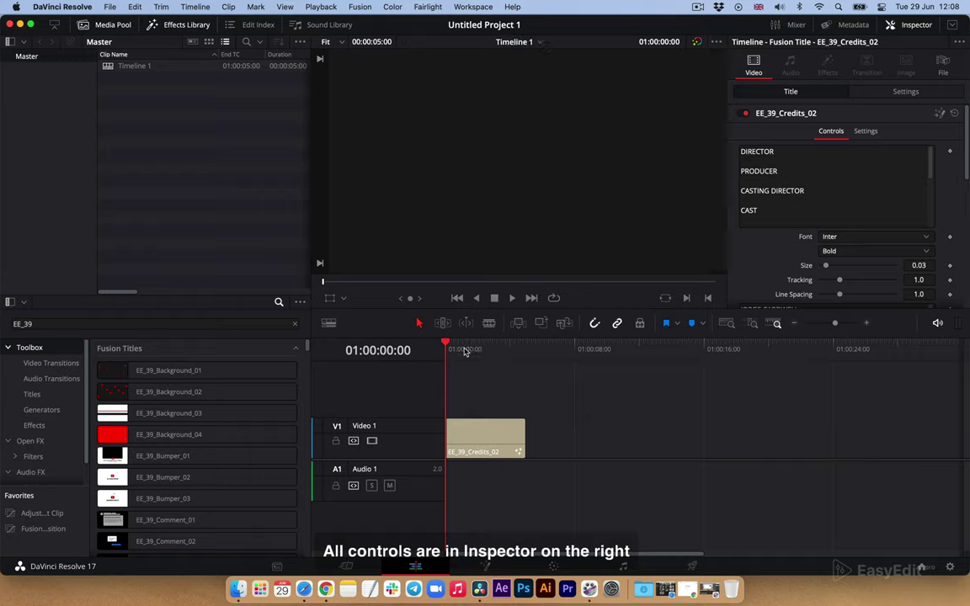
{"action": "left_click", "coordinate": [464, 350]}
{"action": "left_click_drag", "start_coordinate": [465, 350], "coordinate": [477, 350]}
{"action": "left_click", "coordinate": [483, 438]}
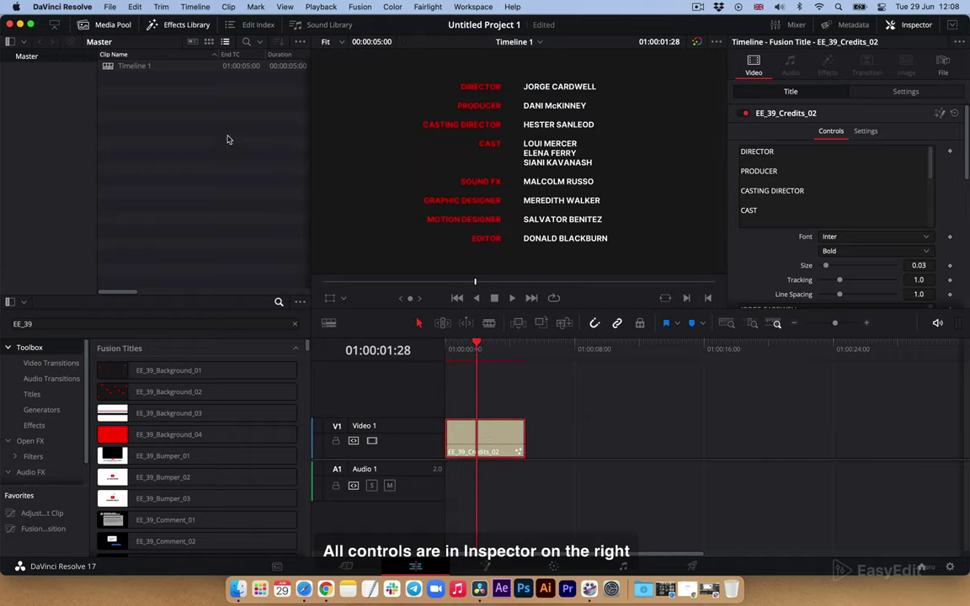
{"action": "left_click", "coordinate": [116, 26]}
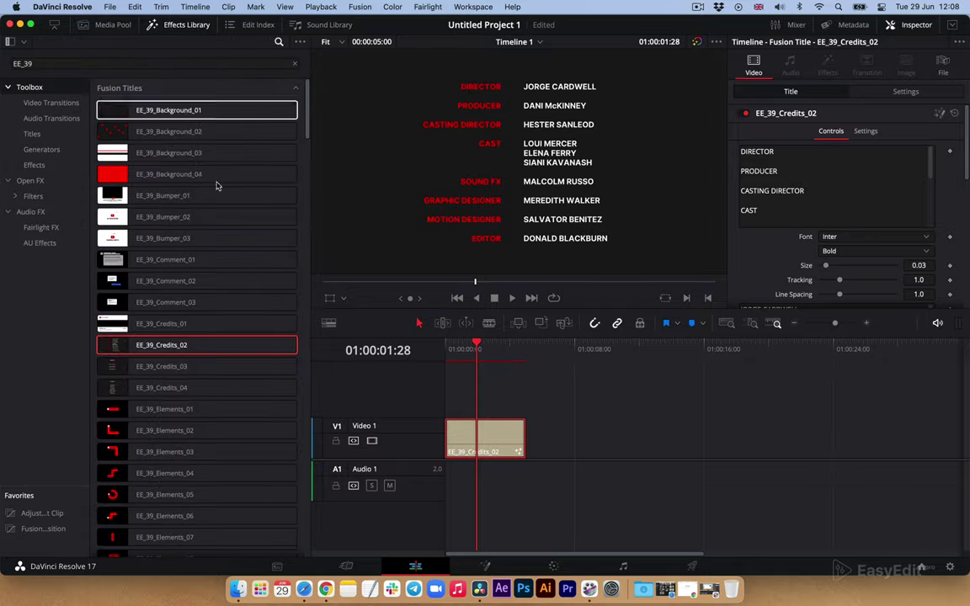
{"action": "scroll", "coordinate": [231, 190], "scroll_direction": "down", "scroll_amount": 10}
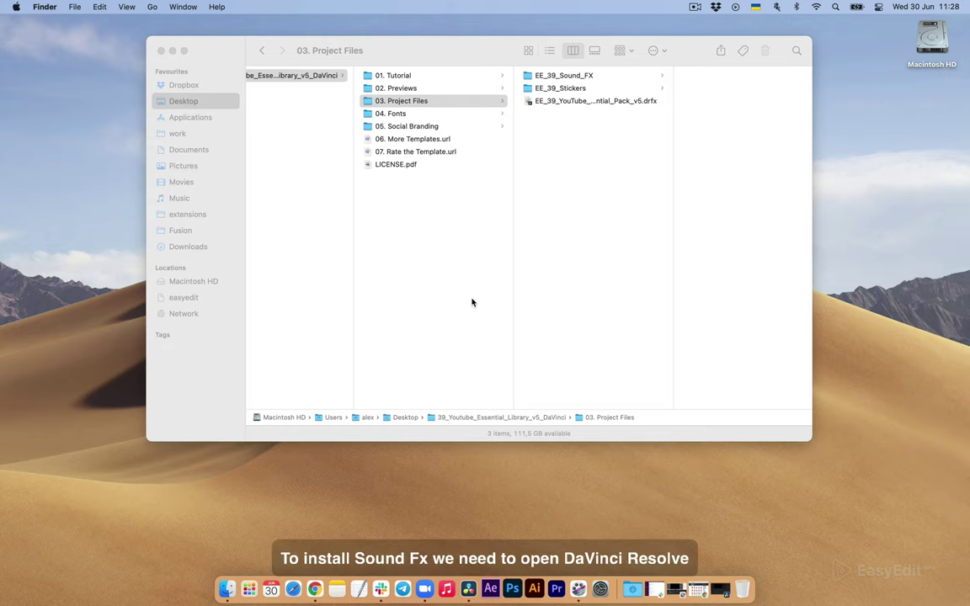
List the 25 EE_39_Sound_FX .wav files in Finder, then switch back to DaVinci Resolve.
{"action": "left_click", "coordinate": [490, 53]}
{"action": "left_click", "coordinate": [565, 76]}
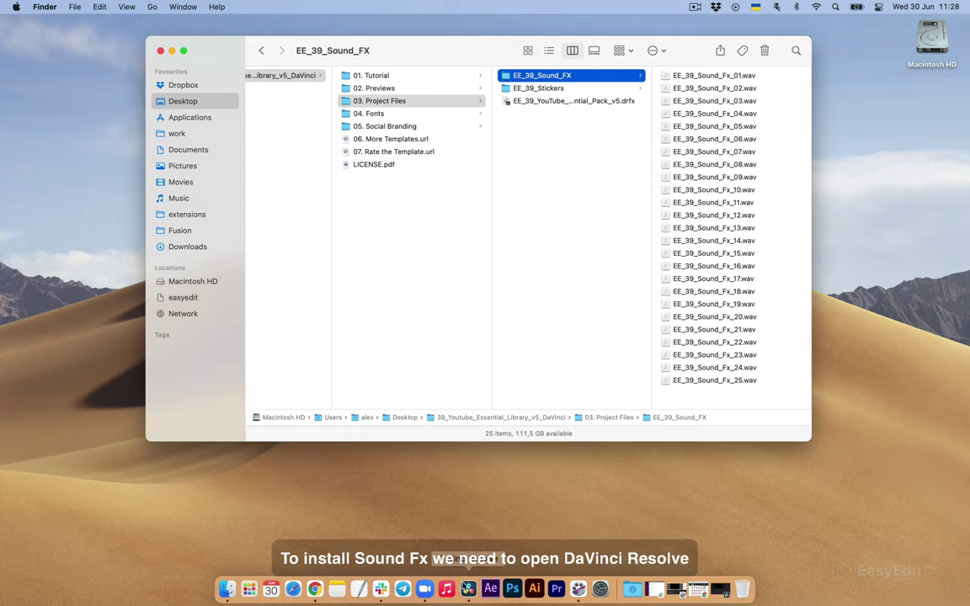
{"action": "left_click", "coordinate": [468, 589]}
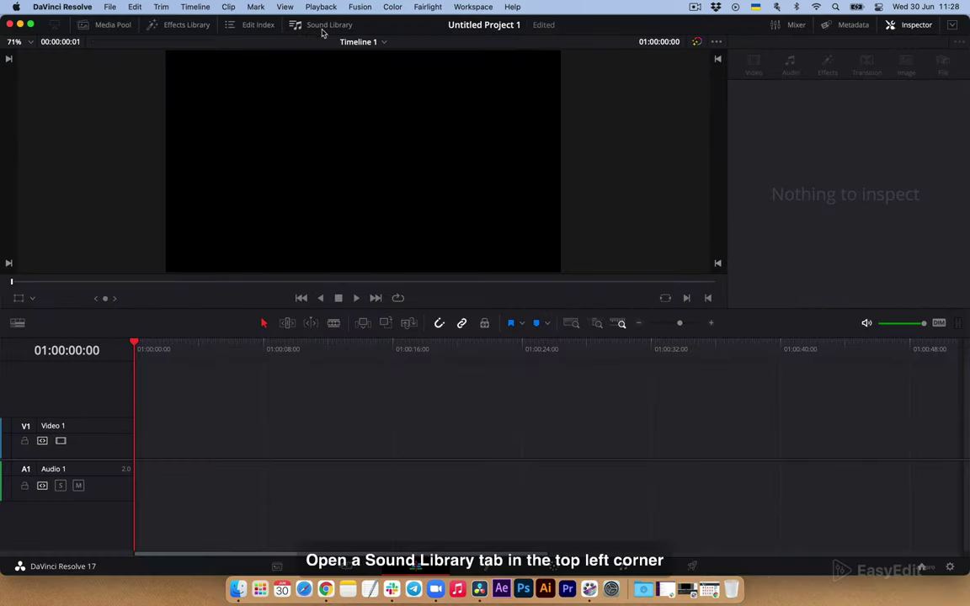
Add Desktop > 39_Youtube_Essential_Library_v5_DaVinci > 03. Project Files > EE_39_Sound_FX as a Sound Library, scanning 25 clips.
{"action": "left_click", "coordinate": [311, 29]}
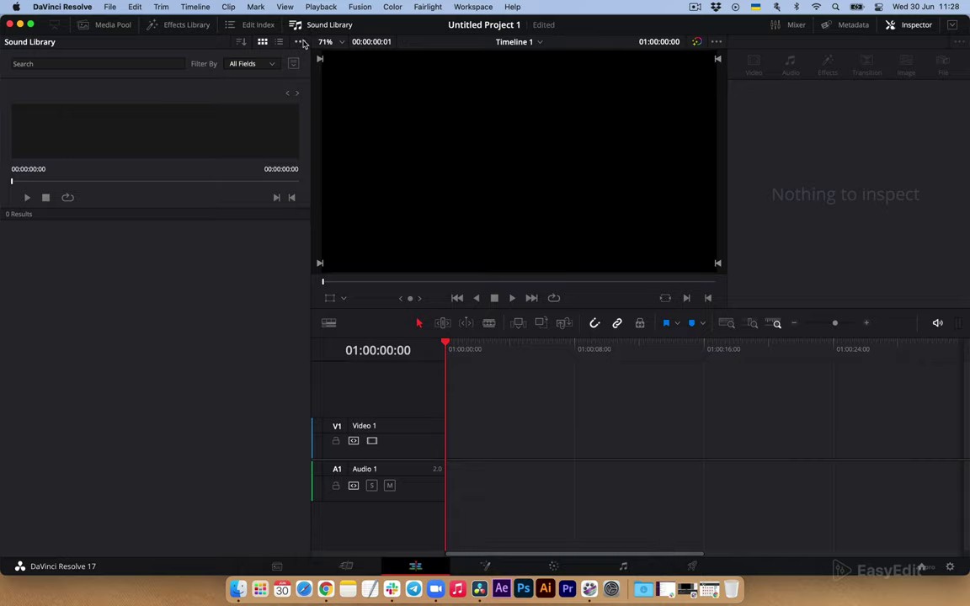
{"action": "left_click", "coordinate": [300, 43]}
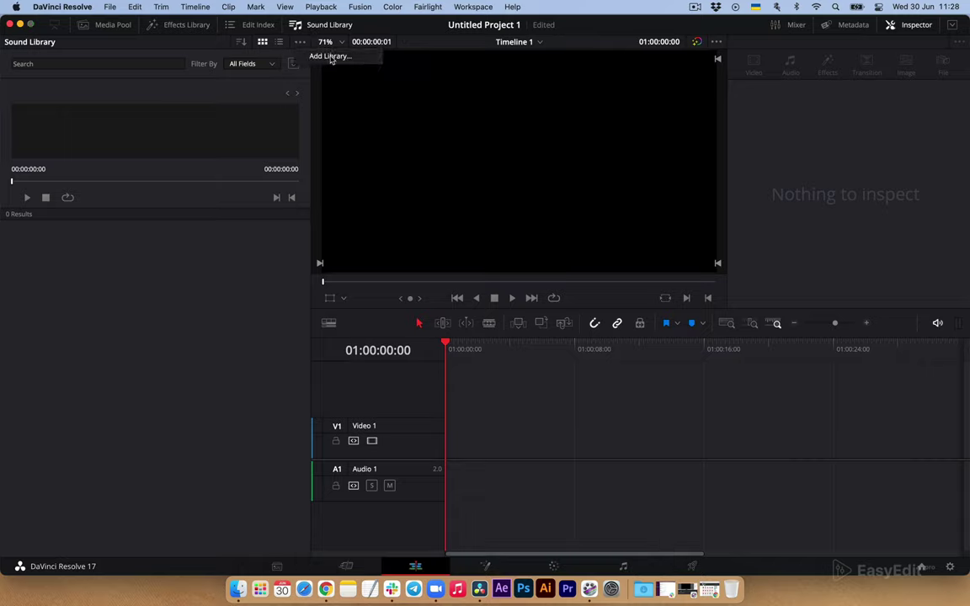
{"action": "left_click", "coordinate": [336, 56]}
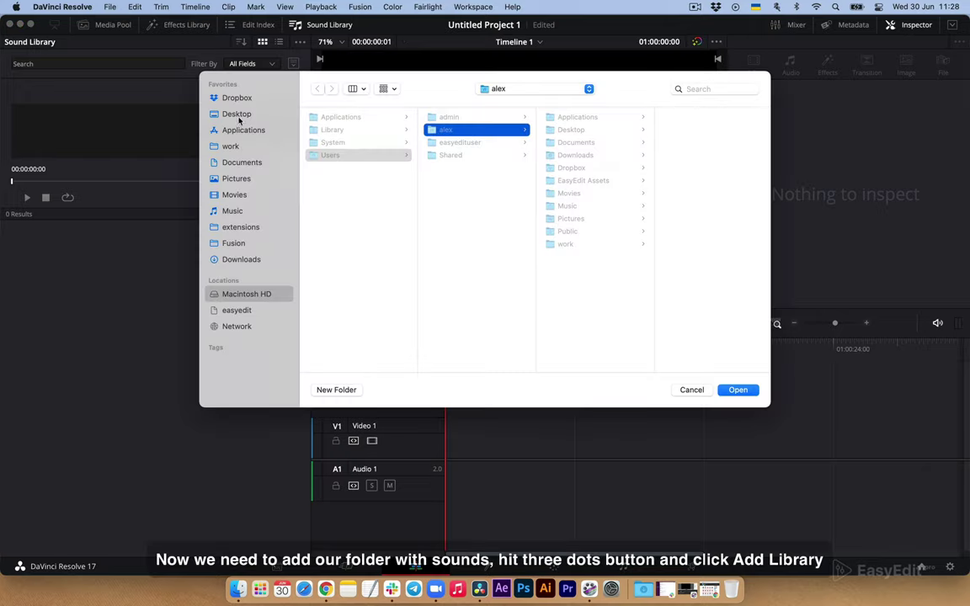
{"action": "left_click", "coordinate": [239, 116]}
{"action": "left_click", "coordinate": [353, 118]}
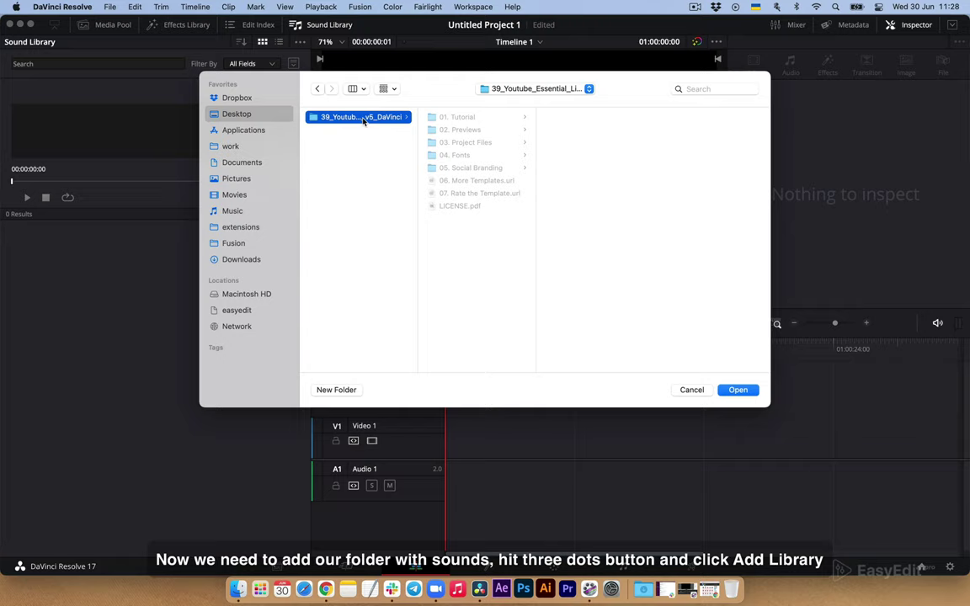
{"action": "left_click", "coordinate": [469, 142]}
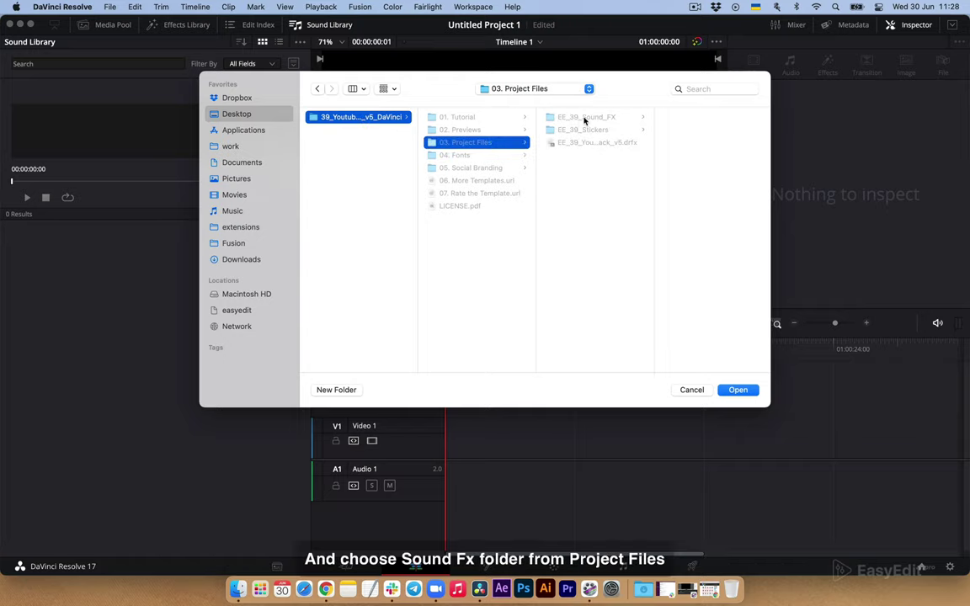
{"action": "left_click", "coordinate": [585, 119]}
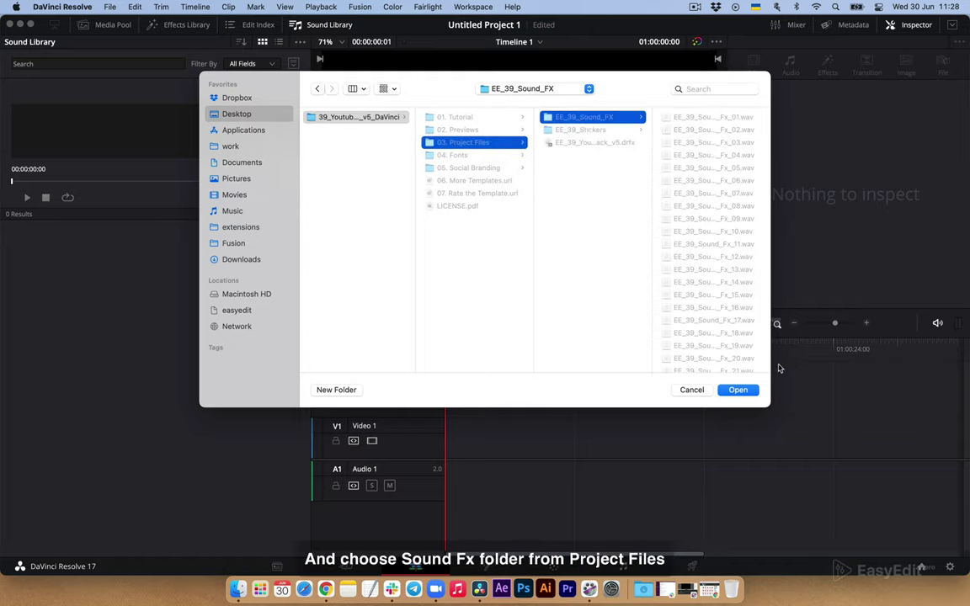
{"action": "left_click", "coordinate": [739, 391]}
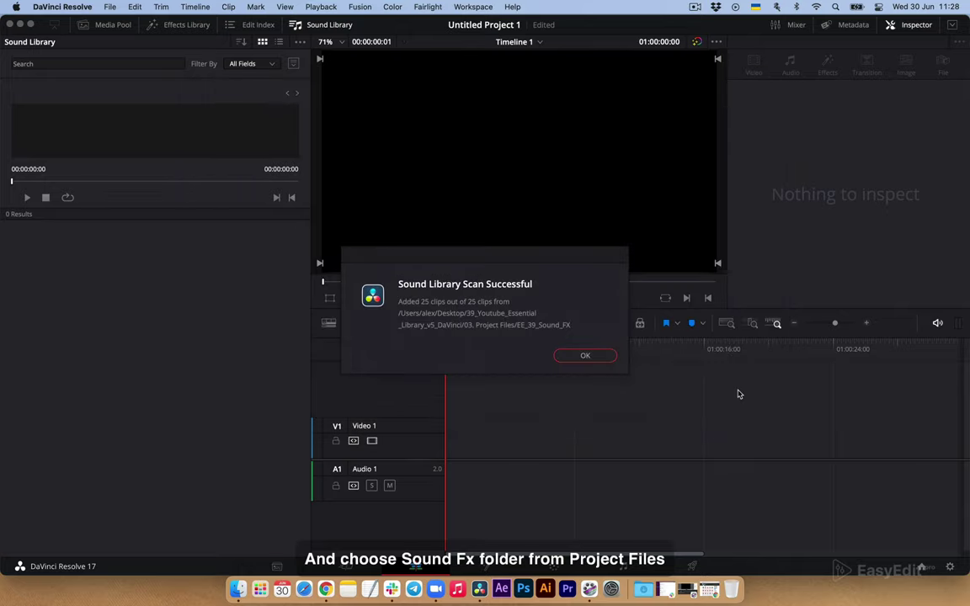
{"action": "left_click", "coordinate": [582, 358]}
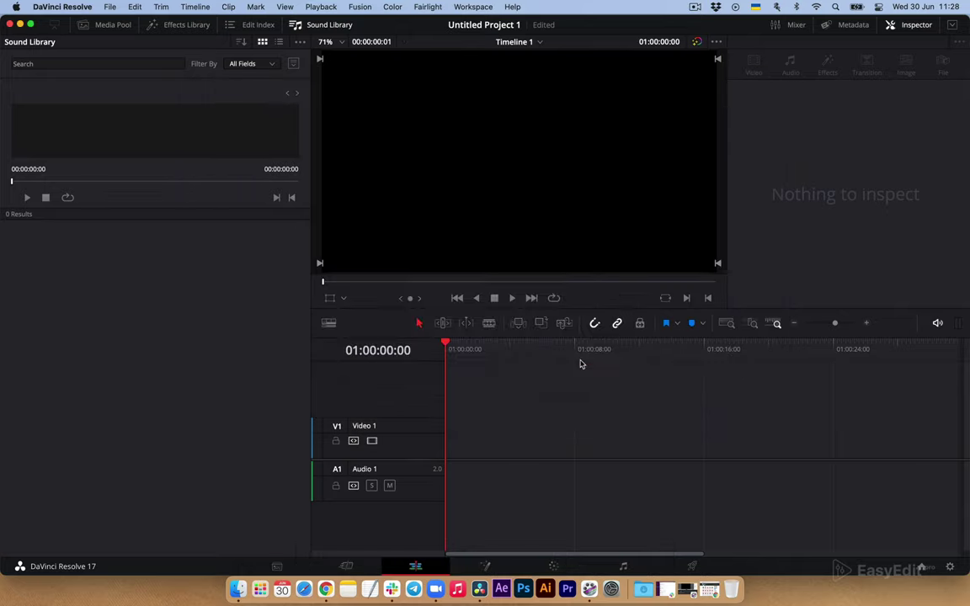
Search the Sound Library for 'EE_' to list the EasyEdit sound effects.
{"action": "left_click", "coordinate": [167, 64]}
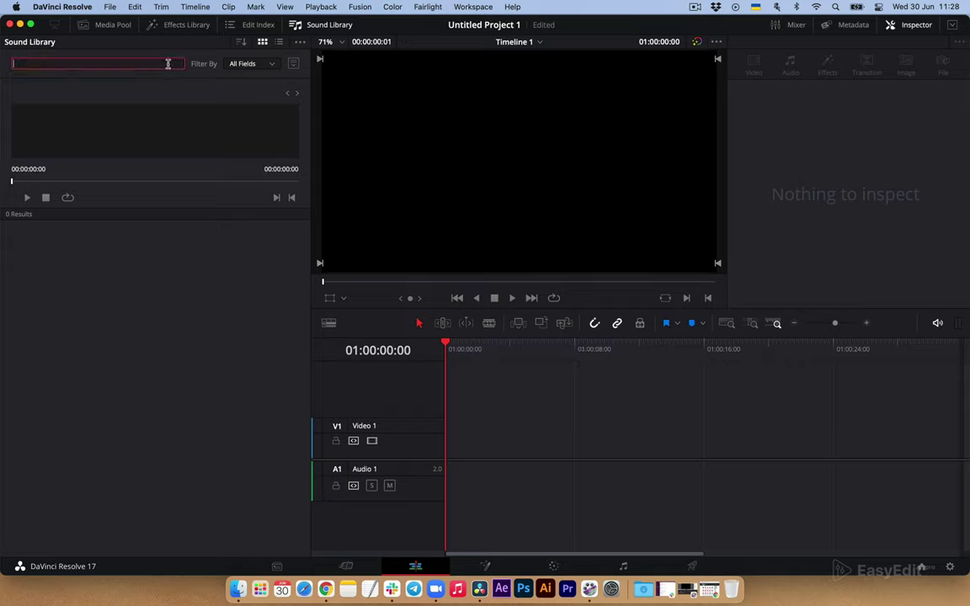
{"action": "key", "text": "ctrl+space"}
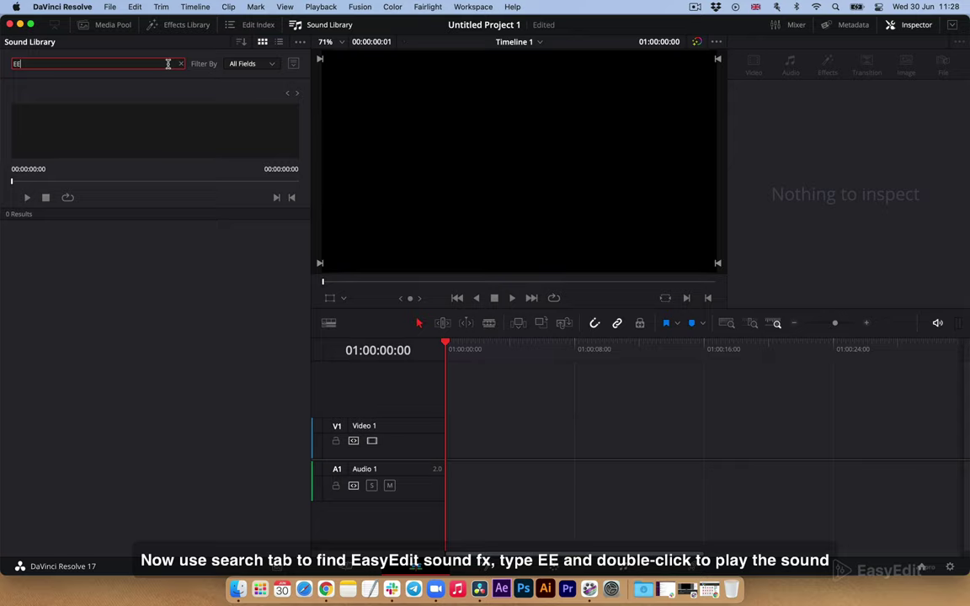
{"action": "key", "text": "Return"}
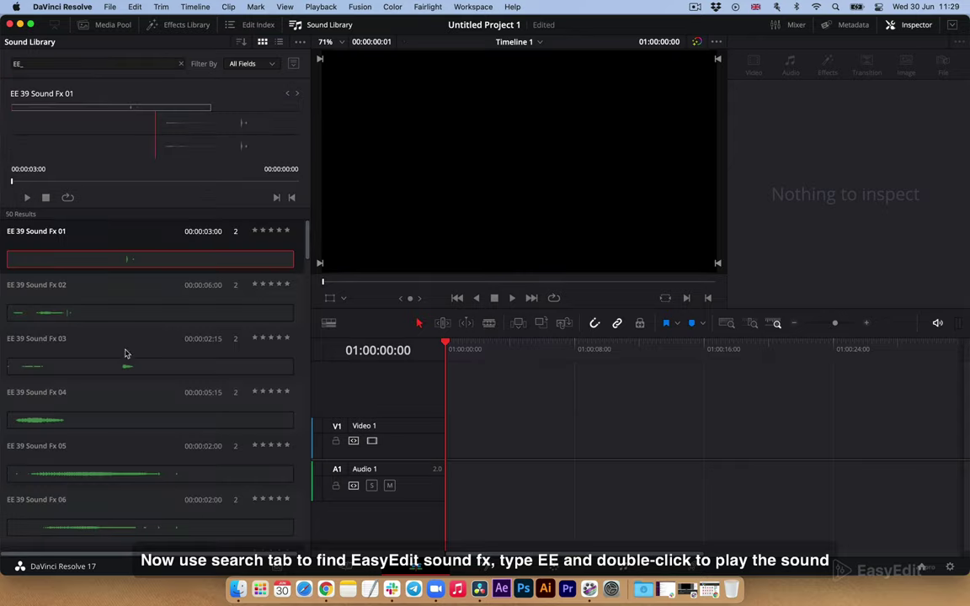
{"action": "scroll", "coordinate": [125, 354], "scroll_direction": "down", "scroll_amount": 5}
{"action": "scroll", "coordinate": [125, 354], "scroll_direction": "down", "scroll_amount": 5}
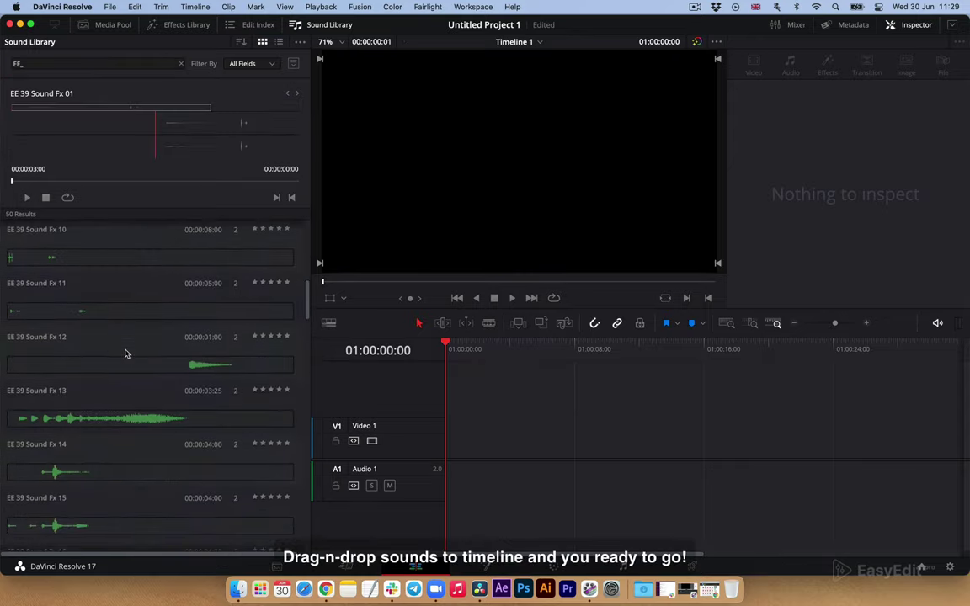
Preview EE 39 Sound Fx 13 and place it at the start of Audio 1.
{"action": "left_click", "coordinate": [23, 424]}
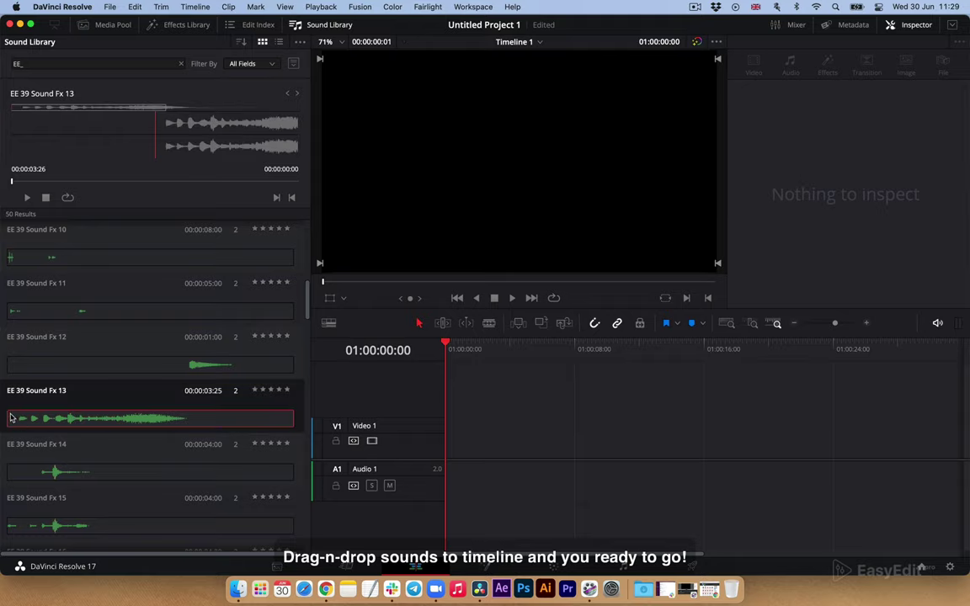
{"action": "left_click_drag", "start_coordinate": [28, 421], "coordinate": [459, 480]}
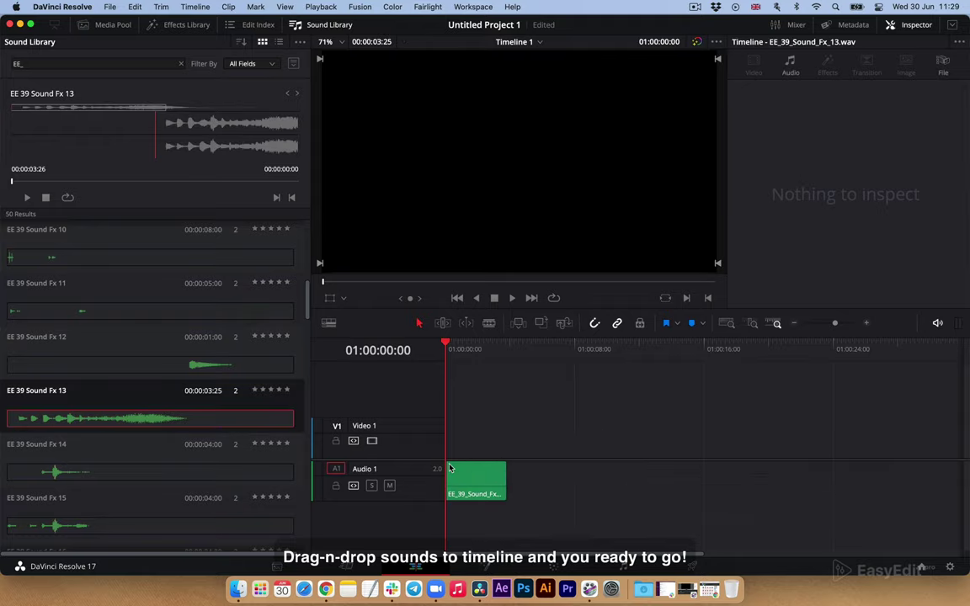
{"action": "scroll", "coordinate": [144, 504], "scroll_direction": "down", "scroll_amount": 5}
{"action": "scroll", "coordinate": [146, 506], "scroll_direction": "down", "scroll_amount": 5}
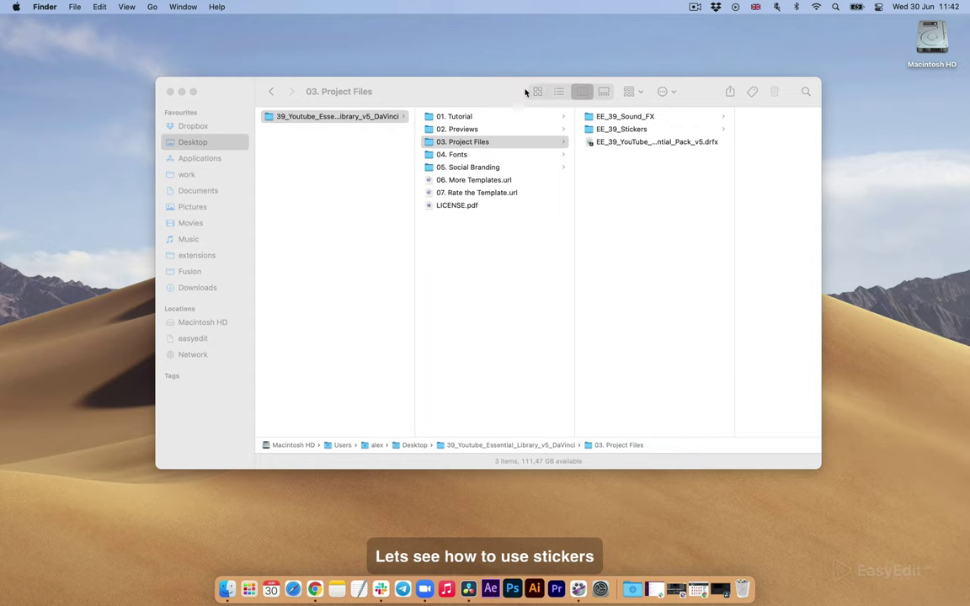
Browse EE_39_Stickers in Finder, viewing the EE_39_Effect_01 and EE_39_Effect_02 PNG sequence folders.
{"action": "left_click", "coordinate": [526, 91]}
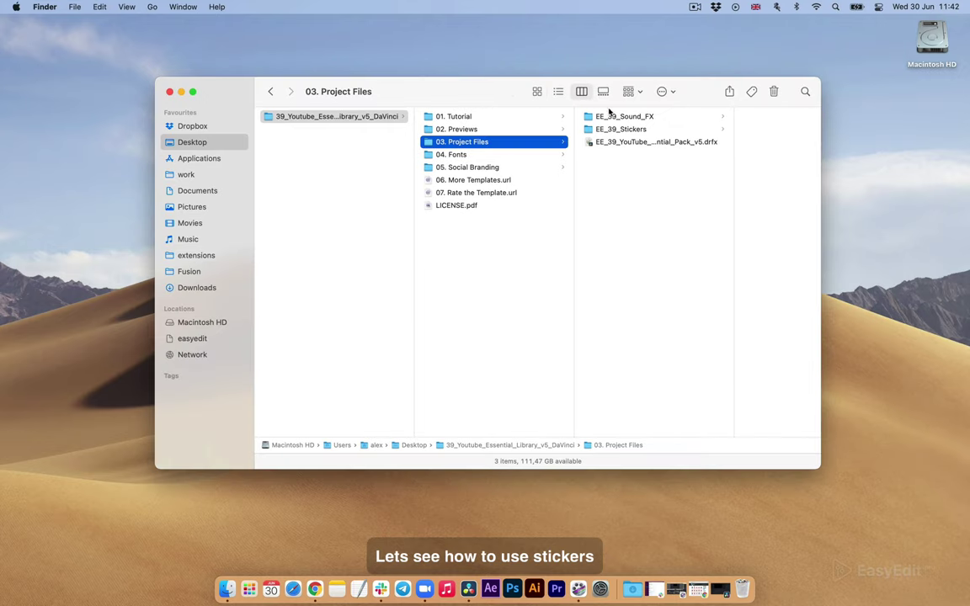
{"action": "left_click", "coordinate": [638, 128]}
{"action": "left_click", "coordinate": [710, 119]}
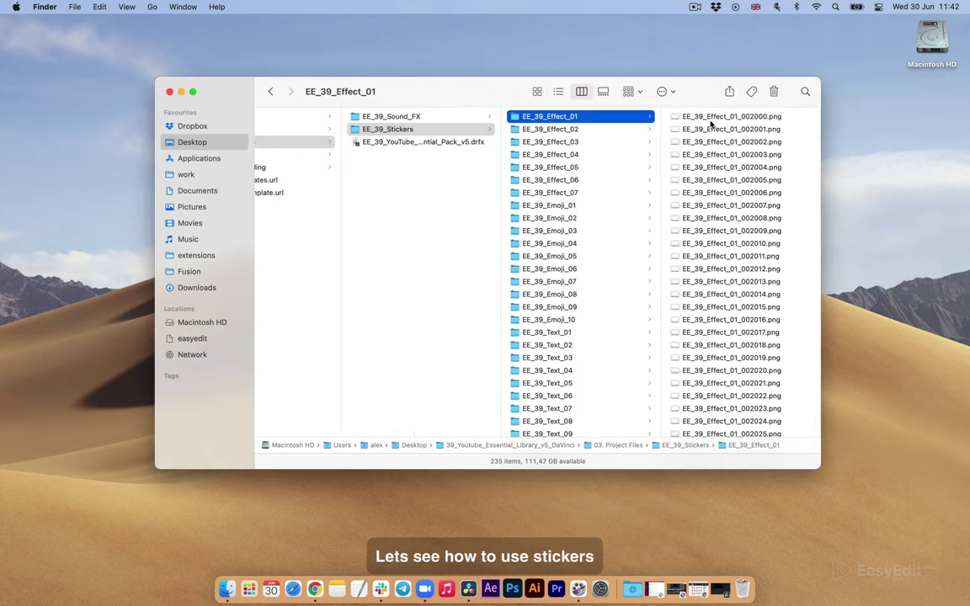
{"action": "left_click", "coordinate": [556, 129]}
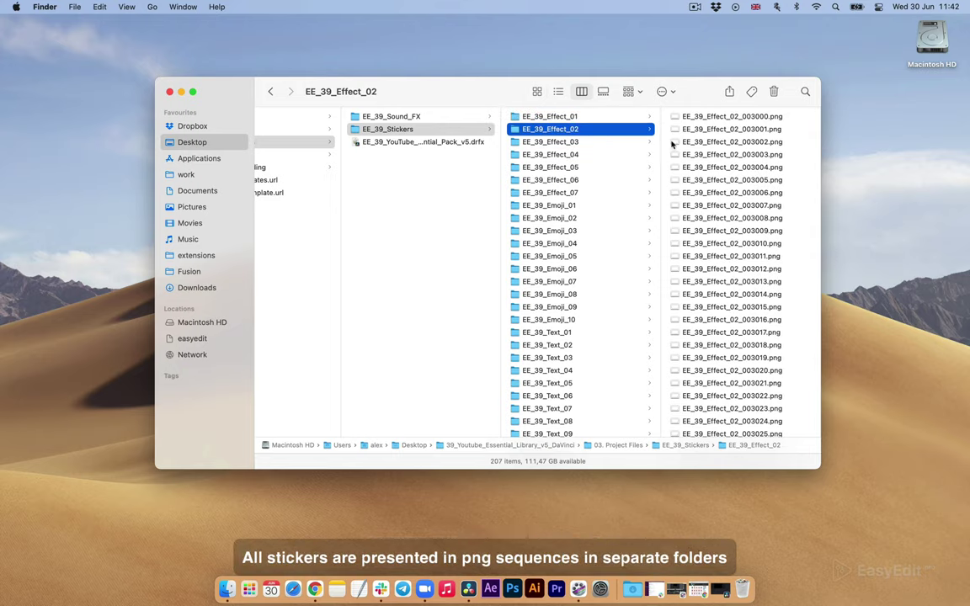
{"action": "scroll", "coordinate": [716, 160], "scroll_direction": "down", "scroll_amount": 3}
{"action": "scroll", "coordinate": [733, 166], "scroll_direction": "down", "scroll_amount": 5}
{"action": "scroll", "coordinate": [732, 166], "scroll_direction": "up", "scroll_amount": 5}
{"action": "left_click", "coordinate": [468, 588]}
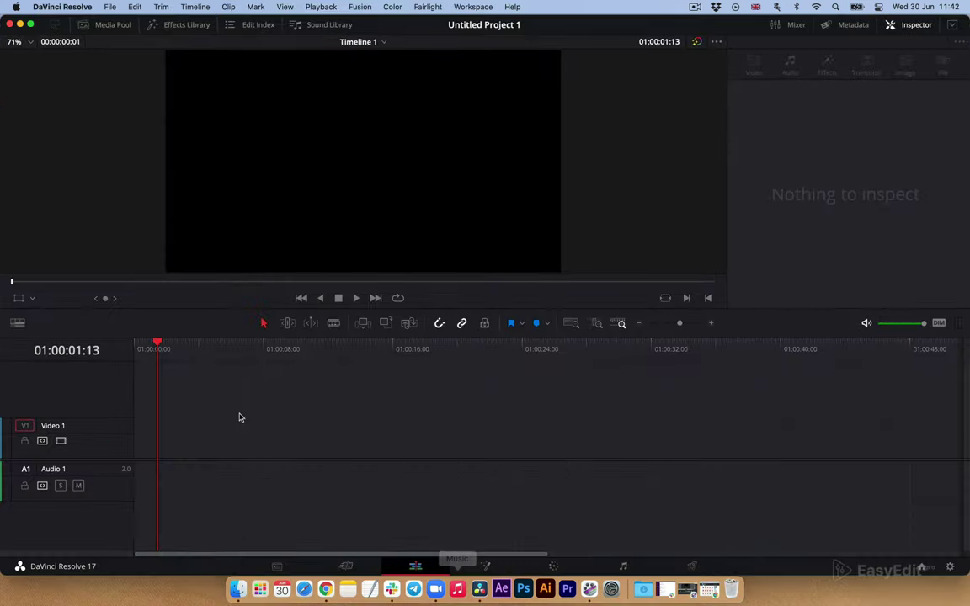
{"action": "left_click", "coordinate": [118, 27]}
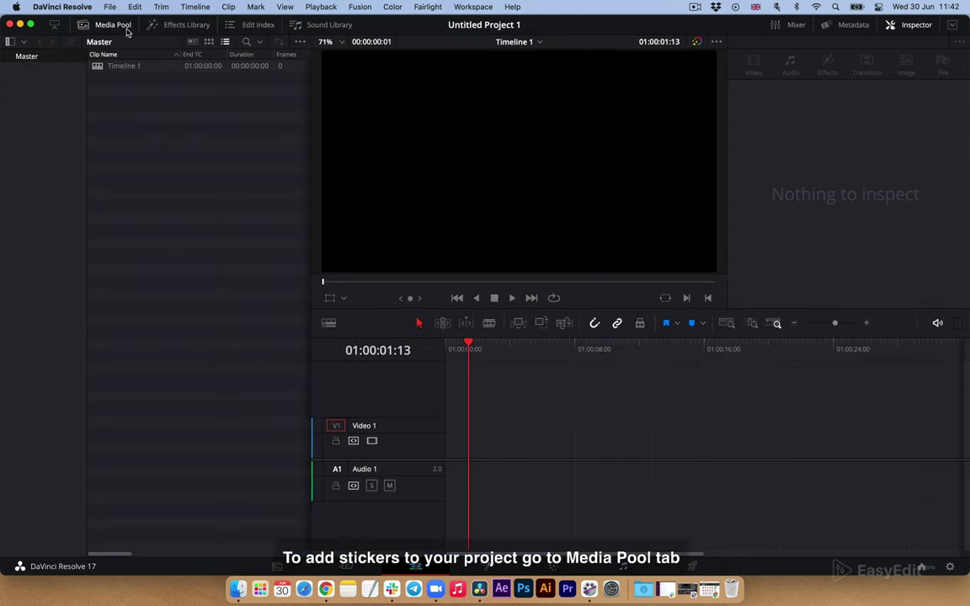
{"action": "left_click", "coordinate": [238, 589]}
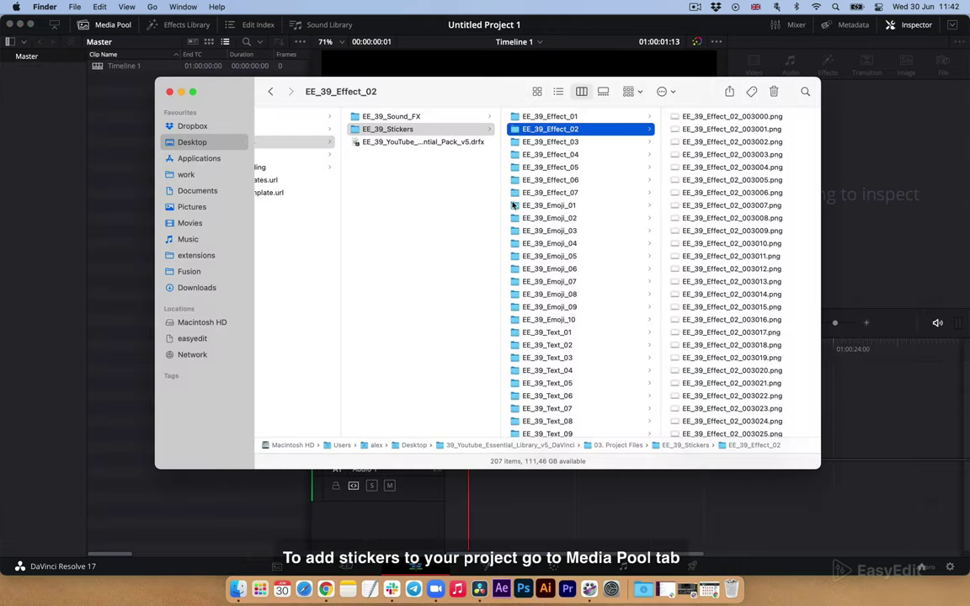
{"action": "left_click", "coordinate": [556, 116]}
{"action": "left_click", "coordinate": [716, 179]}
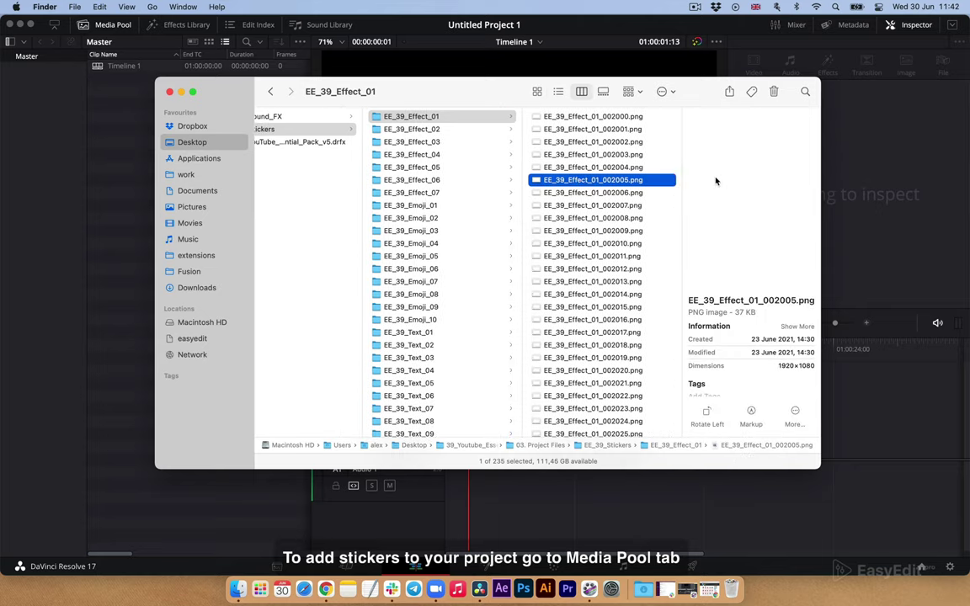
{"action": "key", "text": "super+a"}
{"action": "left_click_drag", "start_coordinate": [603, 144], "coordinate": [124, 144]}
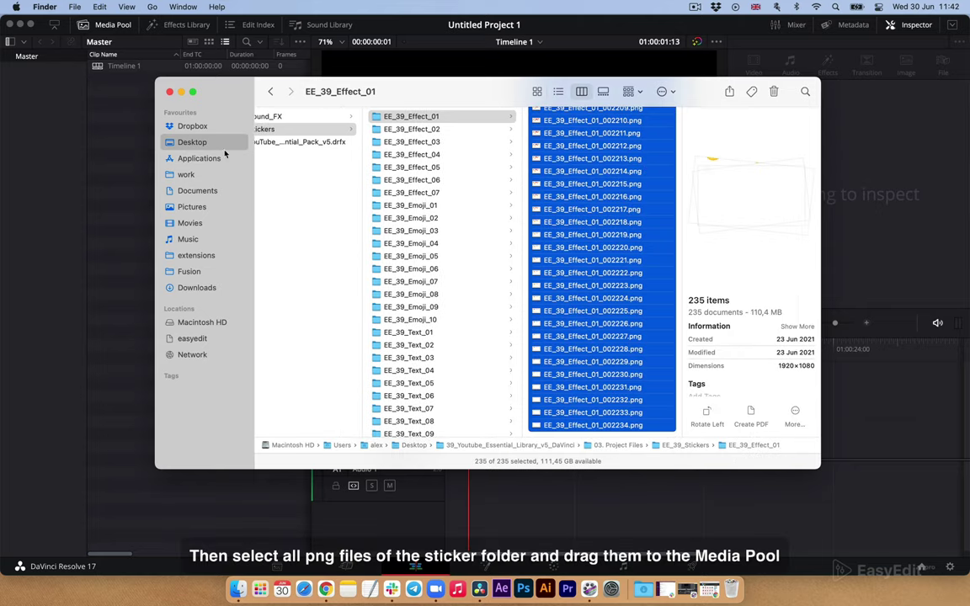
{"action": "left_click", "coordinate": [123, 144]}
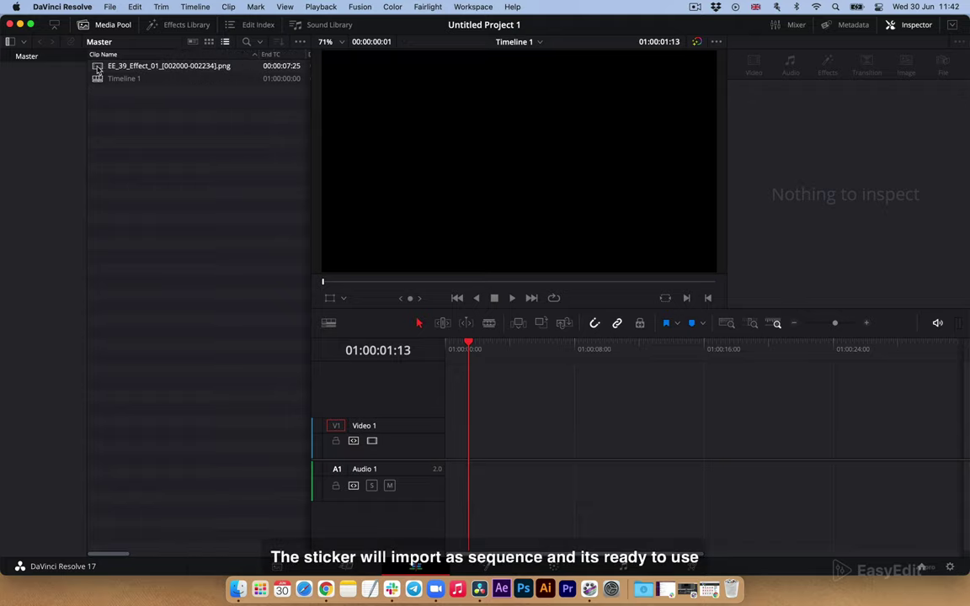
Put the EE_39_Effect_01 sequence clip on Video 1 and play it from the start, then stop.
{"action": "left_click_drag", "start_coordinate": [97, 68], "coordinate": [447, 432]}
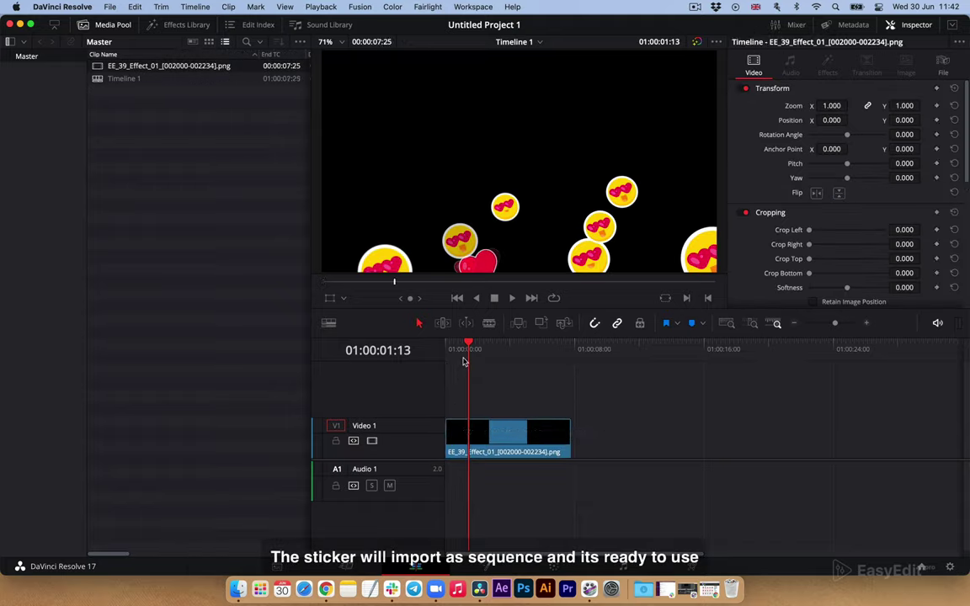
{"action": "key", "text": "Home"}
{"action": "key", "text": "space"}
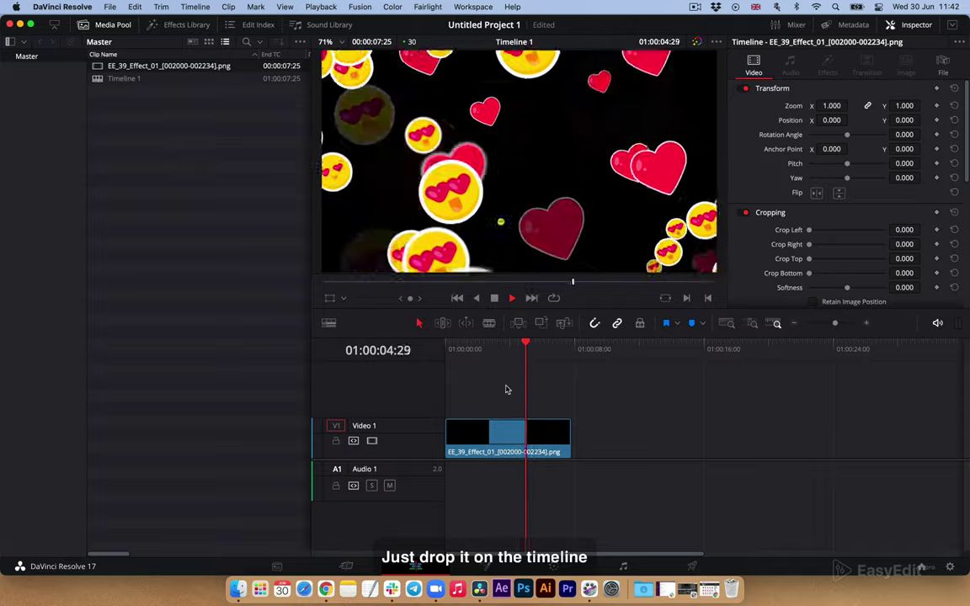
{"action": "key", "text": "space"}
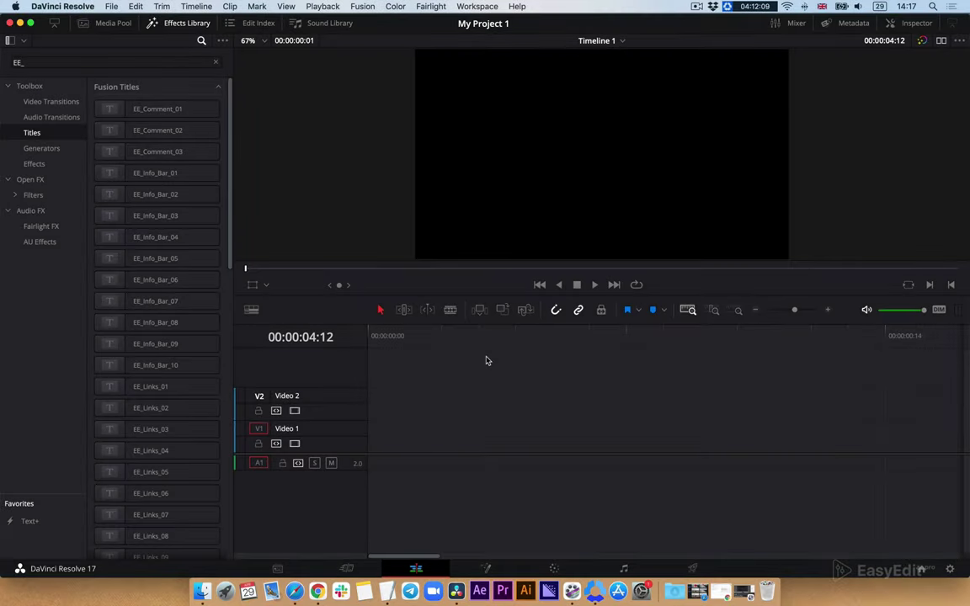
Import beautiful video.mp4 from Downloads through Import Media and drag it onto Video 1 and Audio 1.
{"action": "left_click", "coordinate": [95, 22]}
{"action": "right_click", "coordinate": [127, 161]}
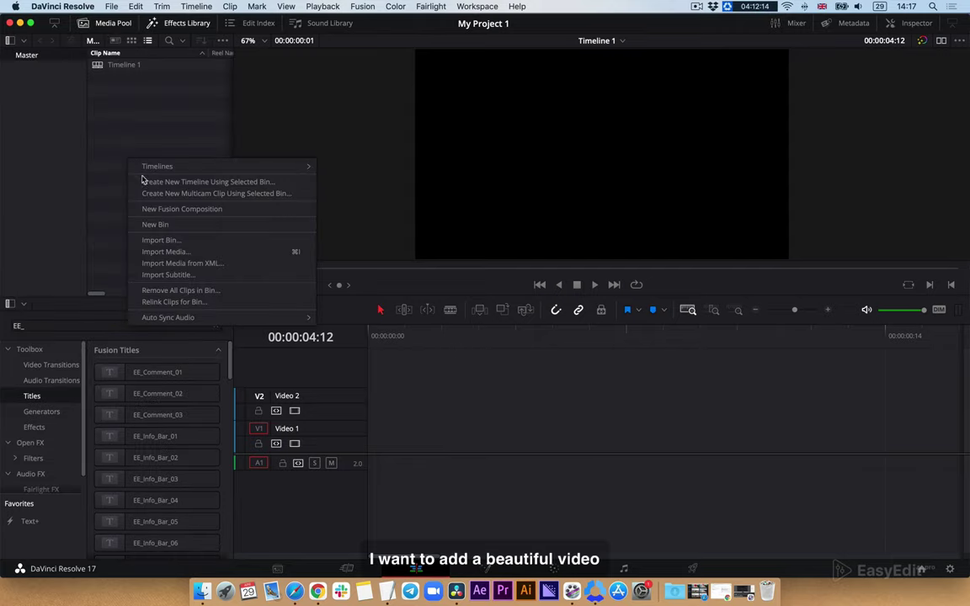
{"action": "left_click", "coordinate": [282, 255]}
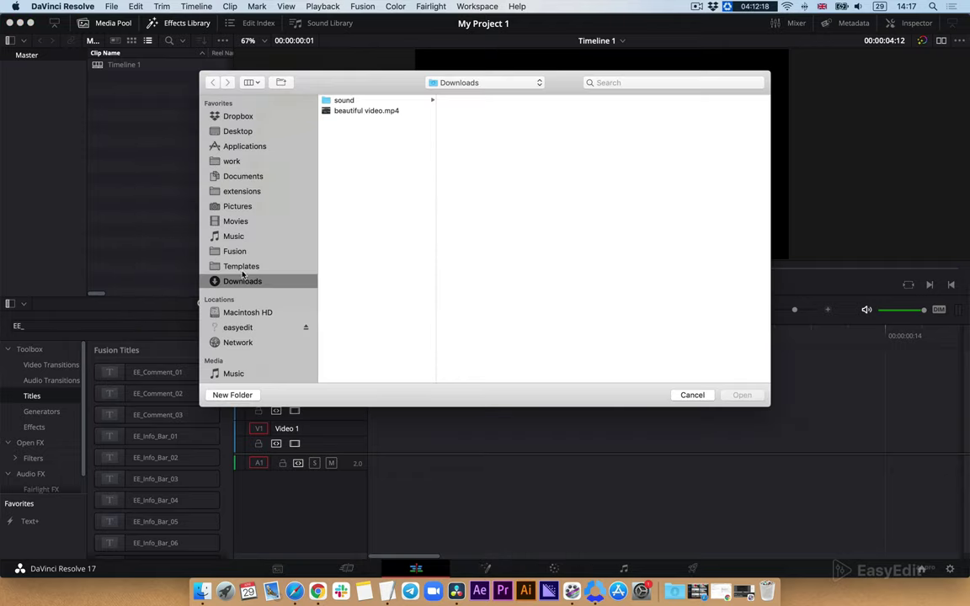
{"action": "left_click", "coordinate": [370, 111]}
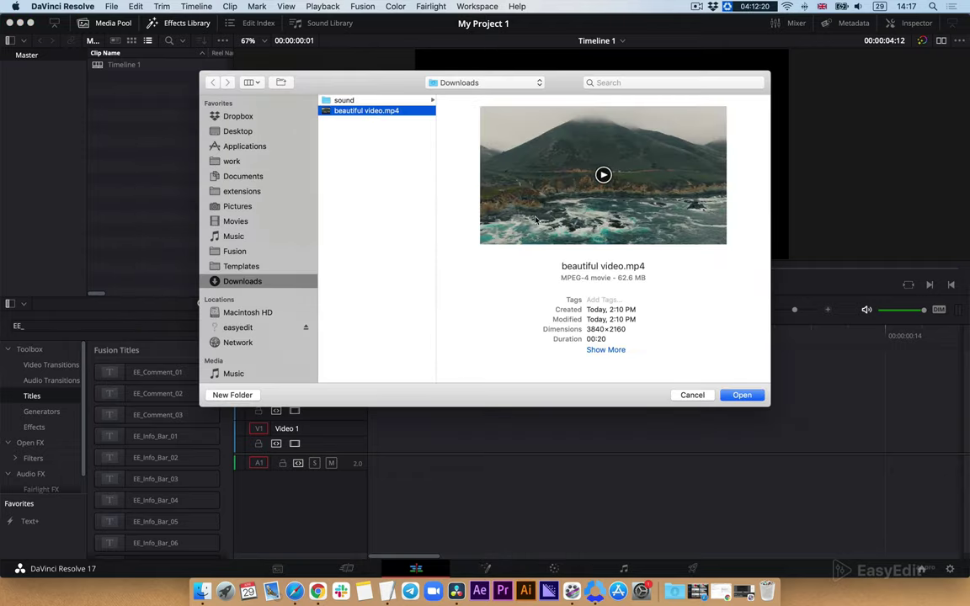
{"action": "left_click", "coordinate": [743, 395]}
{"action": "left_click_drag", "start_coordinate": [107, 67], "coordinate": [379, 433]}
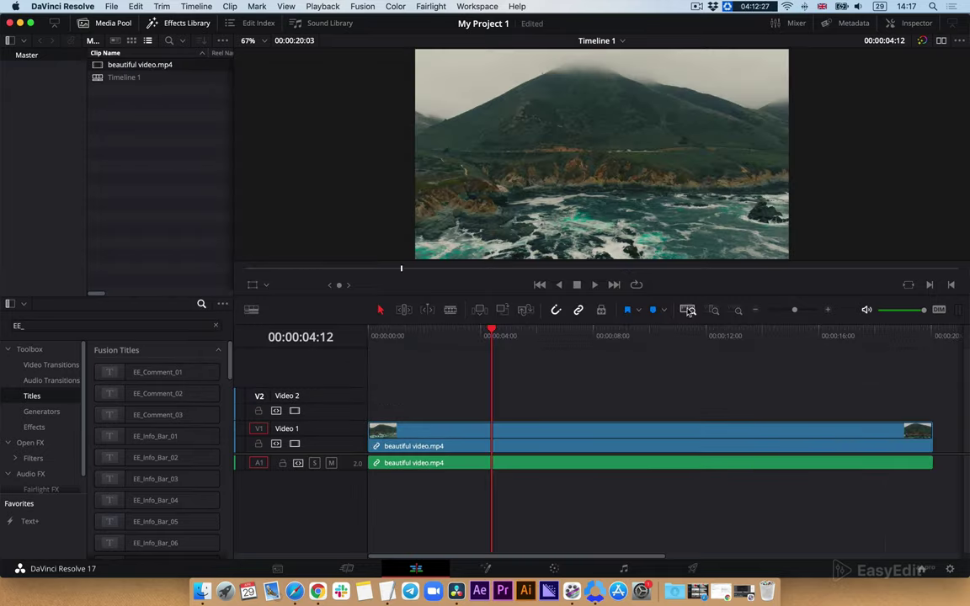
Drop the EE_Links_04 title on Video 2 above beautiful video.mp4 and scrub through its animation.
{"action": "left_click_drag", "start_coordinate": [494, 337], "coordinate": [454, 346]}
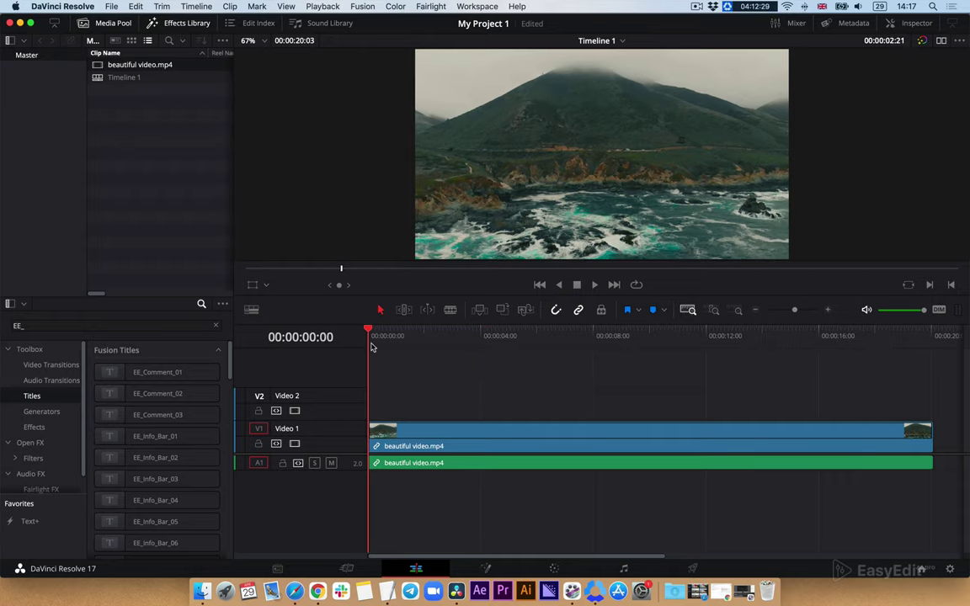
{"action": "left_click", "coordinate": [118, 25]}
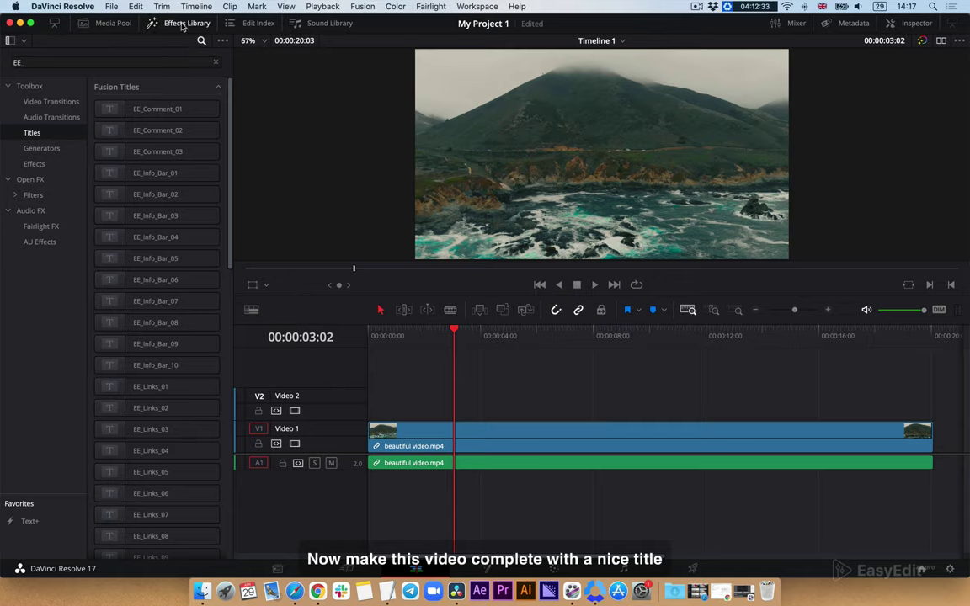
{"action": "scroll", "coordinate": [116, 193], "scroll_direction": "down", "scroll_amount": 5}
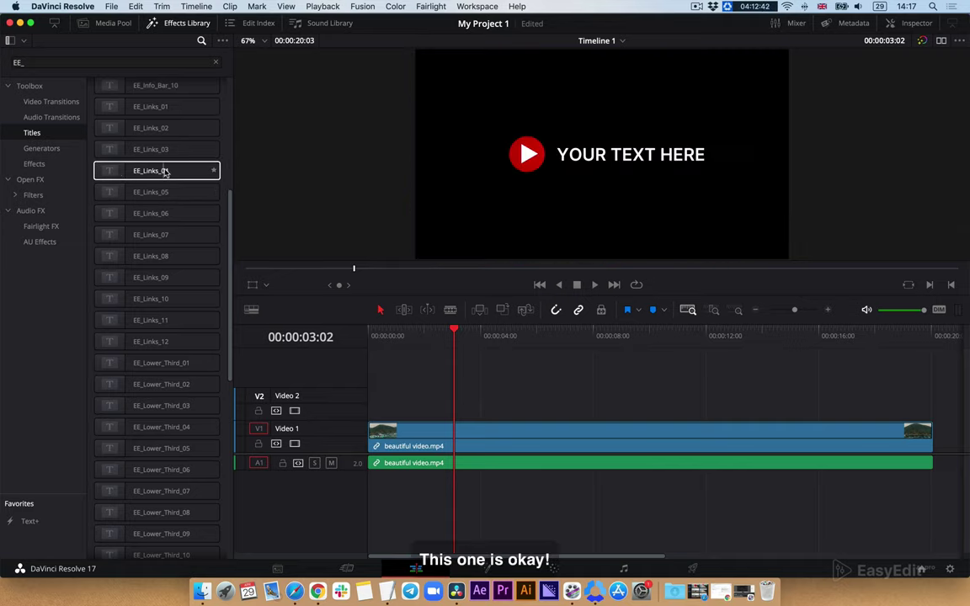
{"action": "left_click_drag", "start_coordinate": [155, 175], "coordinate": [421, 399]}
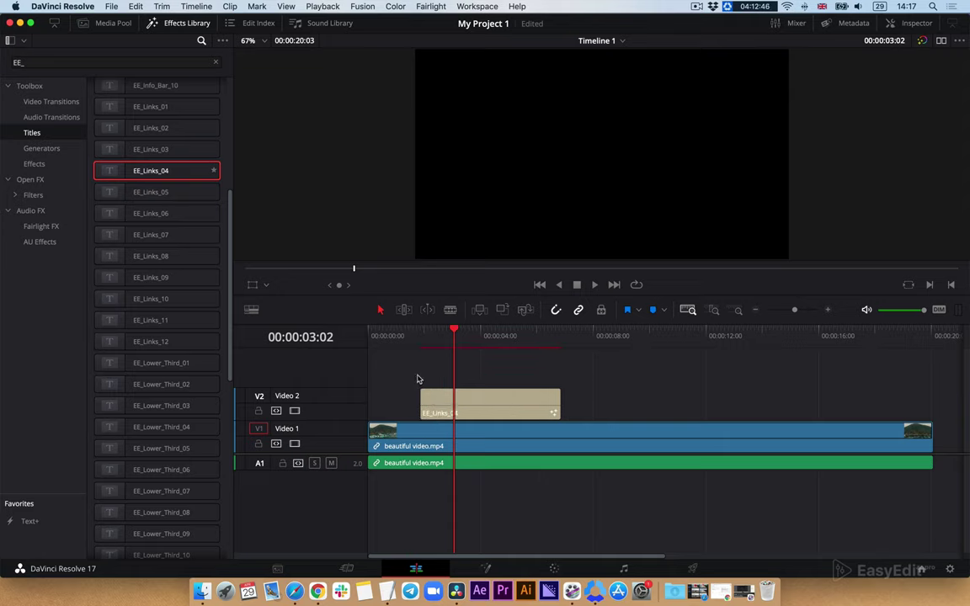
{"action": "left_click", "coordinate": [429, 337]}
{"action": "left_click_drag", "start_coordinate": [429, 337], "coordinate": [465, 341]}
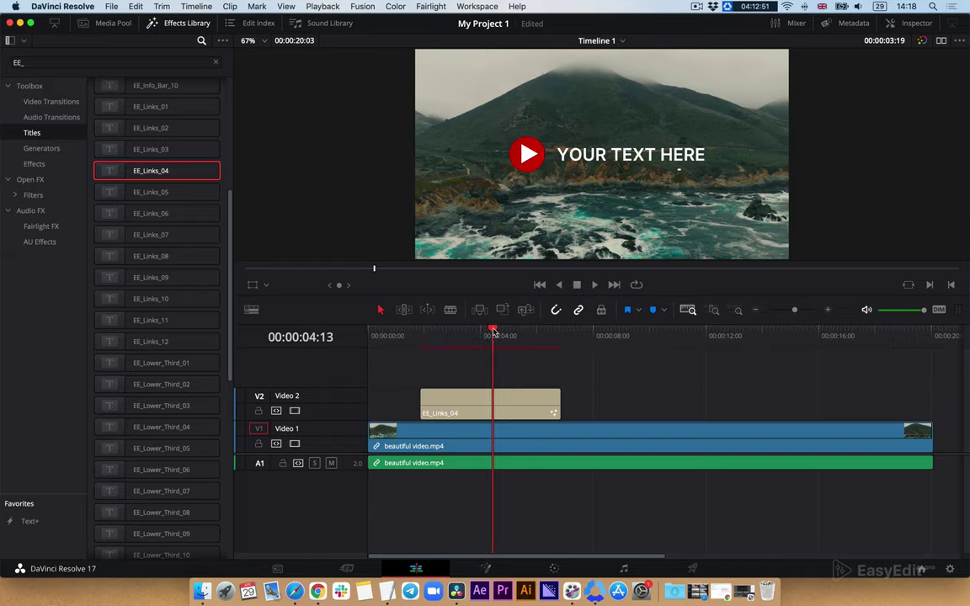
{"action": "left_click_drag", "start_coordinate": [464, 341], "coordinate": [527, 332]}
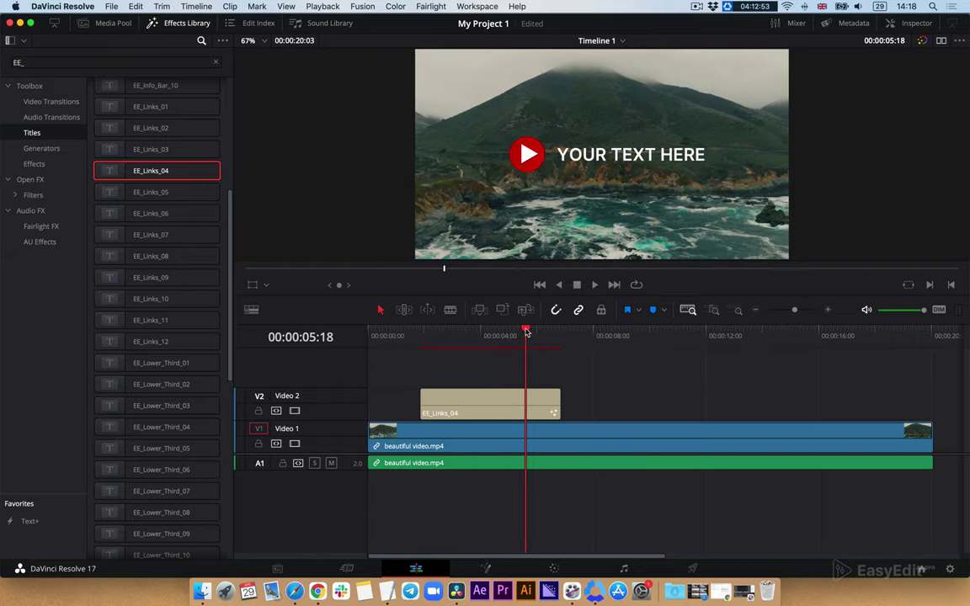
Open the EE_Links_04 title in the Inspector and drag its right edge to lengthen it.
{"action": "left_click", "coordinate": [189, 23]}
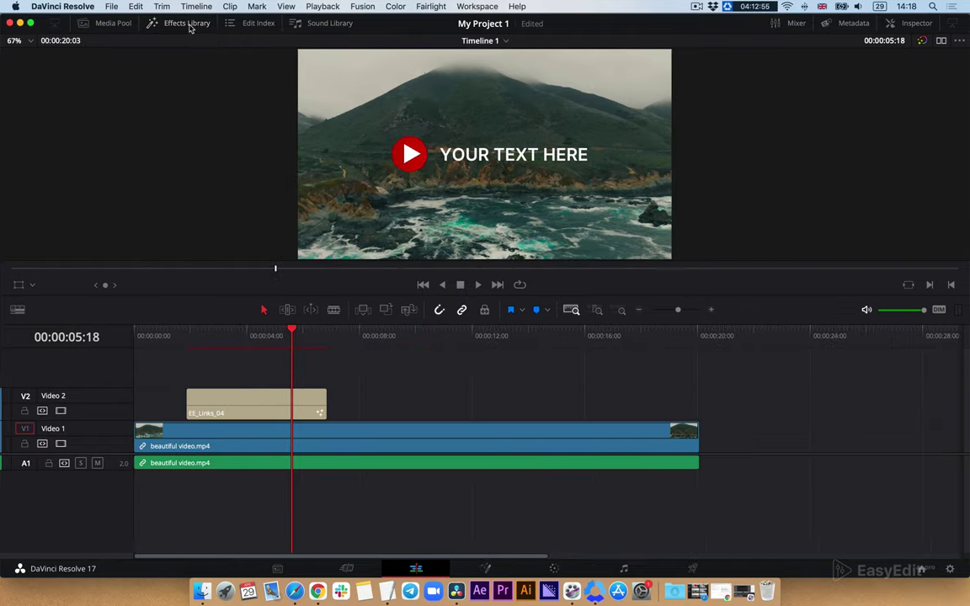
{"action": "left_click", "coordinate": [291, 399]}
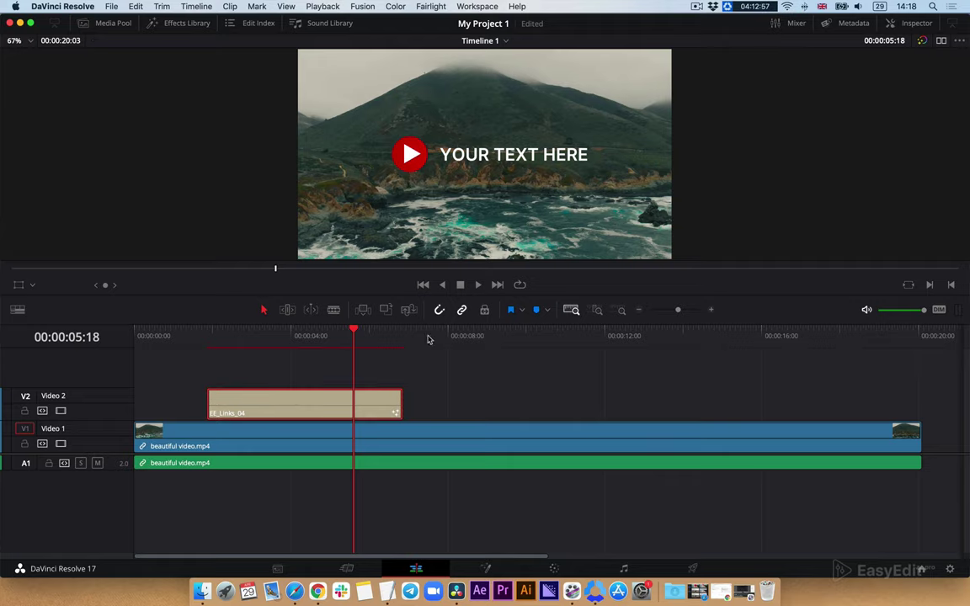
{"action": "left_click", "coordinate": [909, 24]}
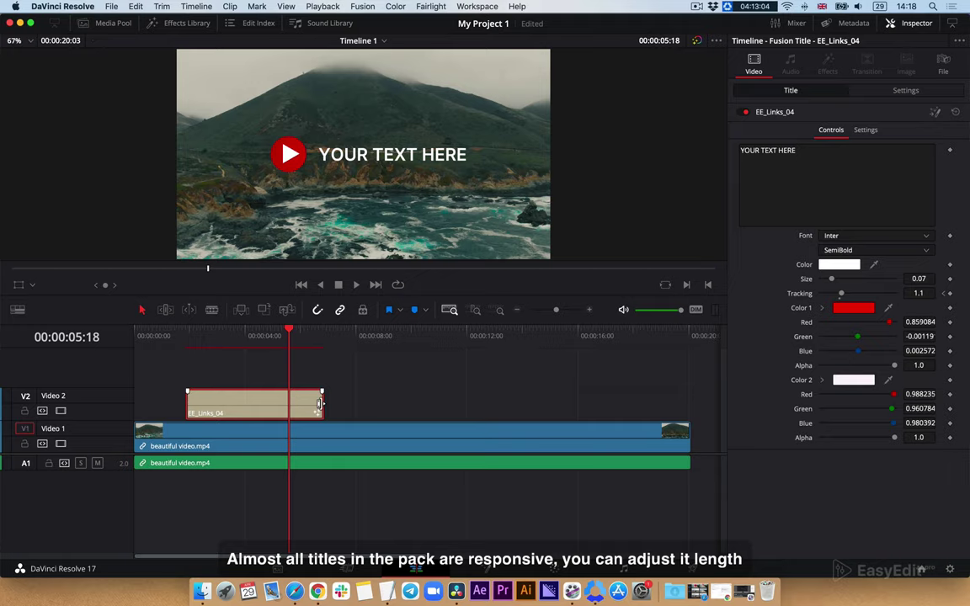
{"action": "left_click_drag", "start_coordinate": [322, 406], "coordinate": [418, 406]}
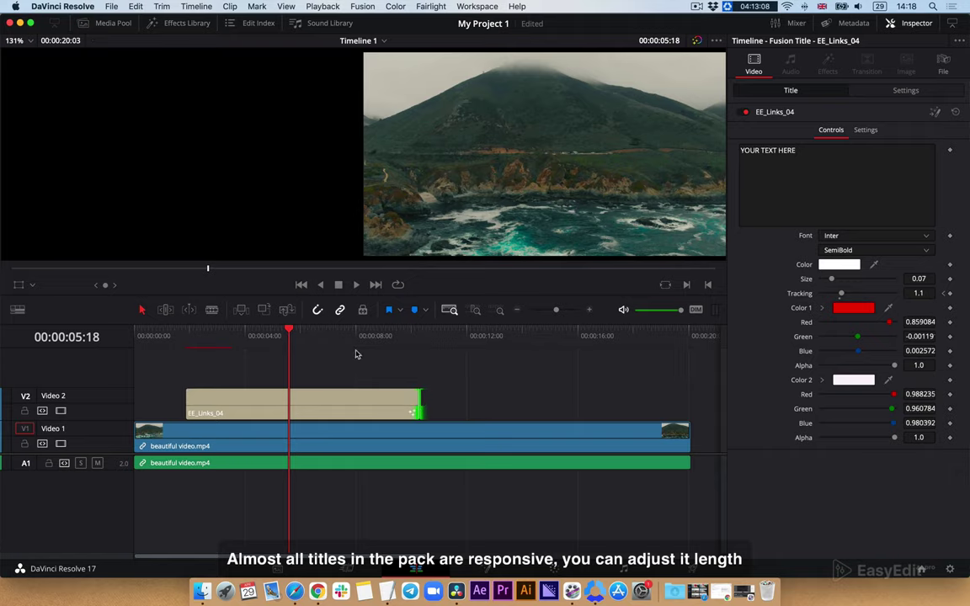
{"action": "left_click_drag", "start_coordinate": [304, 337], "coordinate": [412, 335]}
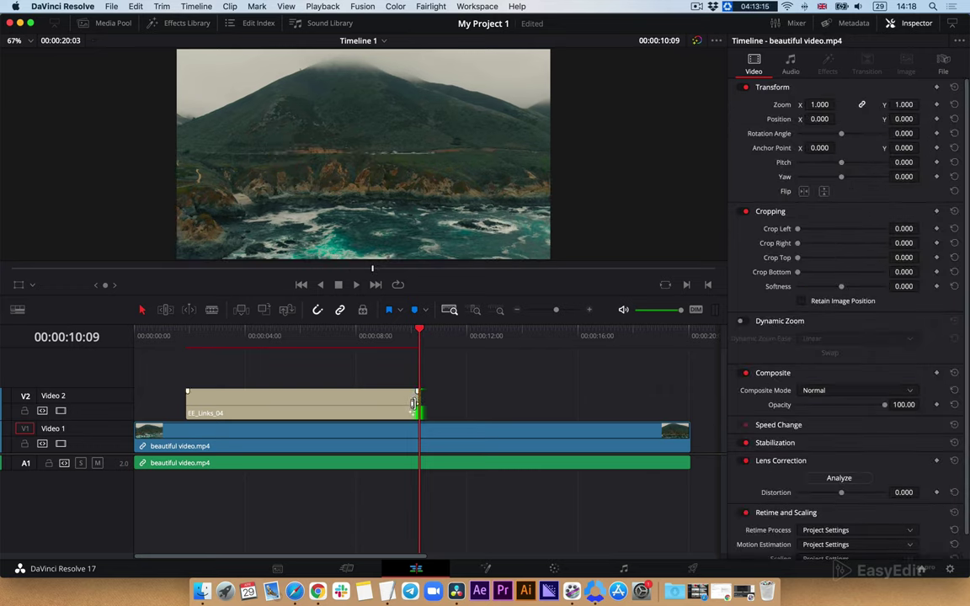
Fine-tune the title's end point by shortening and then slightly extending it, and reselect the clip.
{"action": "left_click_drag", "start_coordinate": [413, 405], "coordinate": [337, 404]}
{"action": "left_click", "coordinate": [317, 336]}
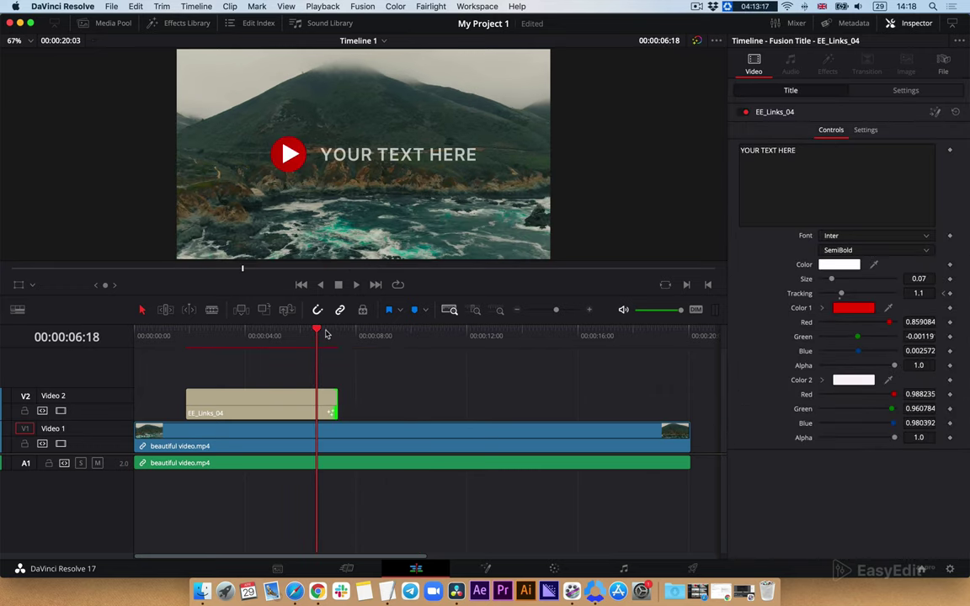
{"action": "left_click_drag", "start_coordinate": [327, 334], "coordinate": [333, 334]}
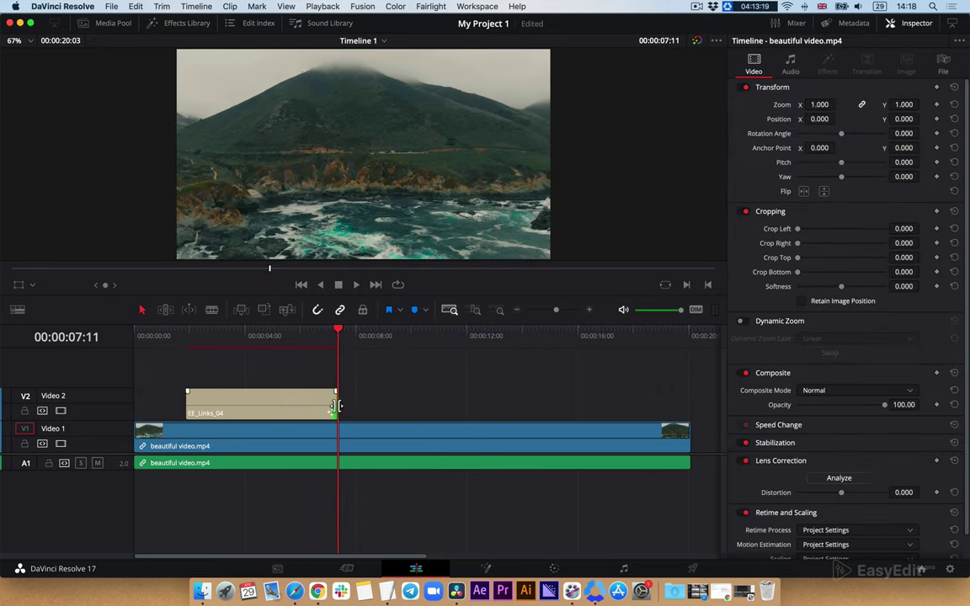
{"action": "left_click_drag", "start_coordinate": [338, 411], "coordinate": [353, 412]}
{"action": "left_click", "coordinate": [332, 334]}
{"action": "left_click_drag", "start_coordinate": [333, 331], "coordinate": [276, 331]}
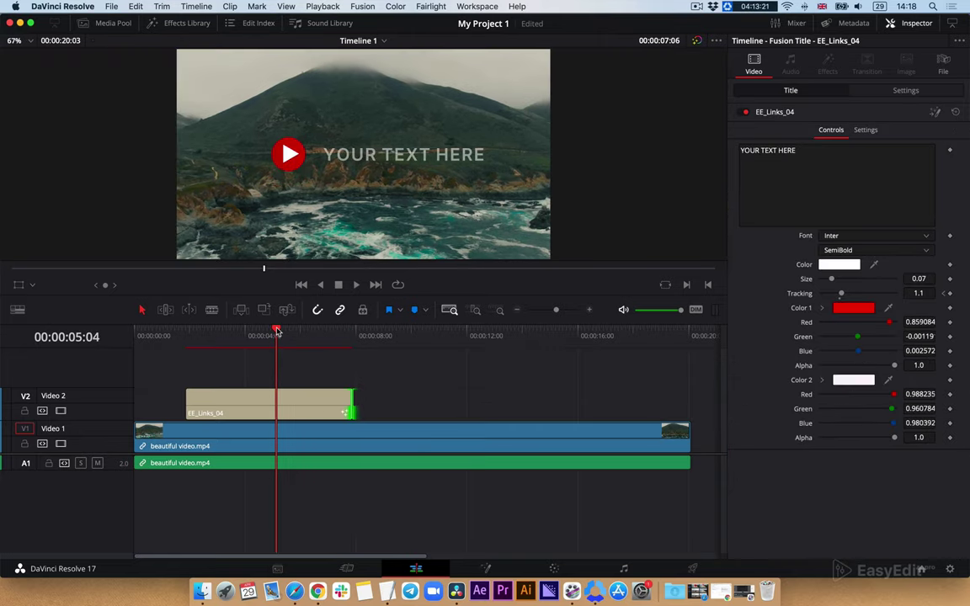
{"action": "left_click", "coordinate": [311, 401]}
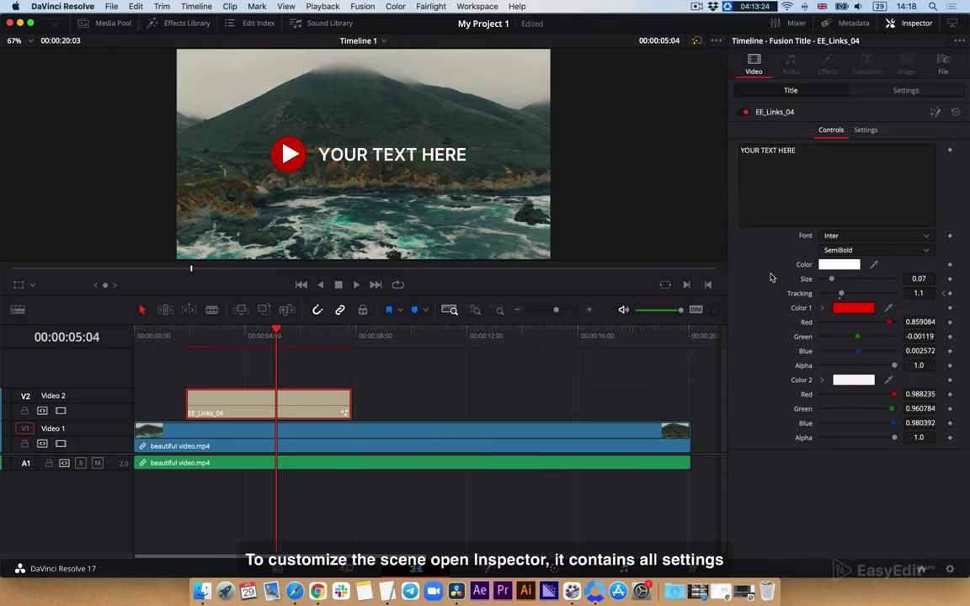
Replace the placeholder 'YOUR TEXT HERE' with 'MY TRIP TO ENGLAND' in the Inspector text box.
{"action": "left_click_drag", "start_coordinate": [805, 149], "coordinate": [726, 142]}
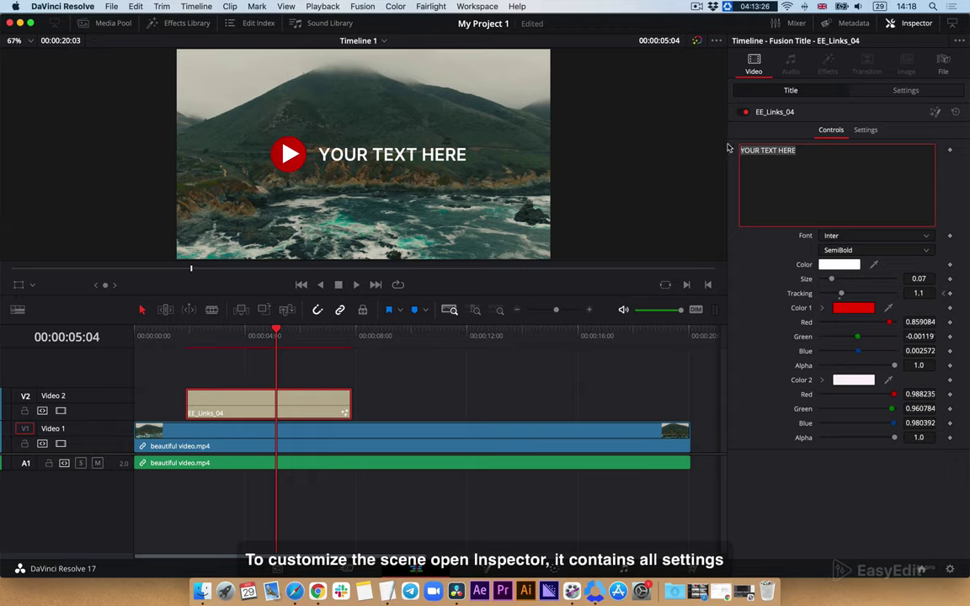
{"action": "type", "text": "MY"}
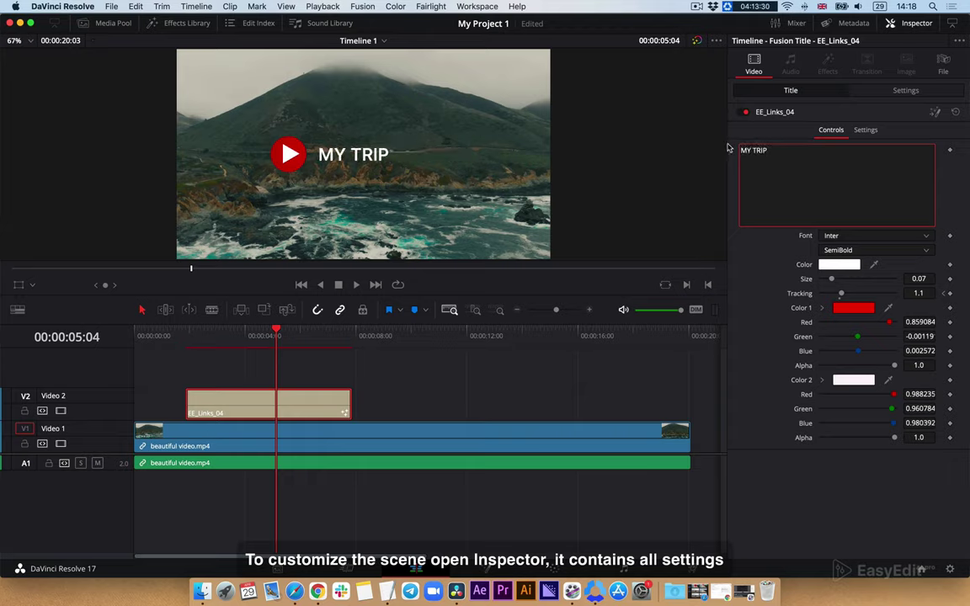
{"action": "type", "text": " TRIP TO"}
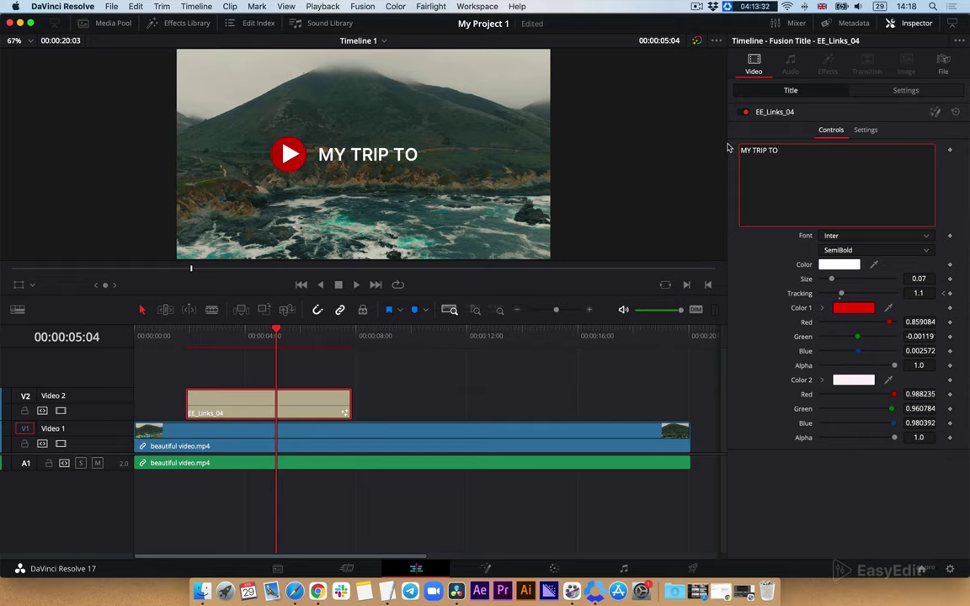
{"action": "type", "text": " ENGLAND"}
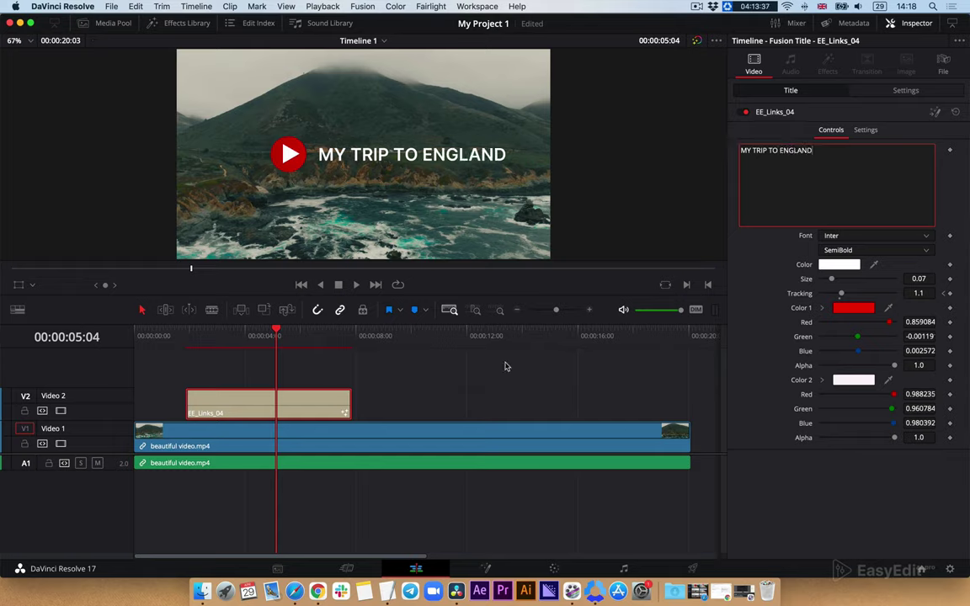
Shrink the title text to size 0.065, set Black weight and a light green colour.
{"action": "left_click_drag", "start_coordinate": [832, 280], "coordinate": [826, 284]}
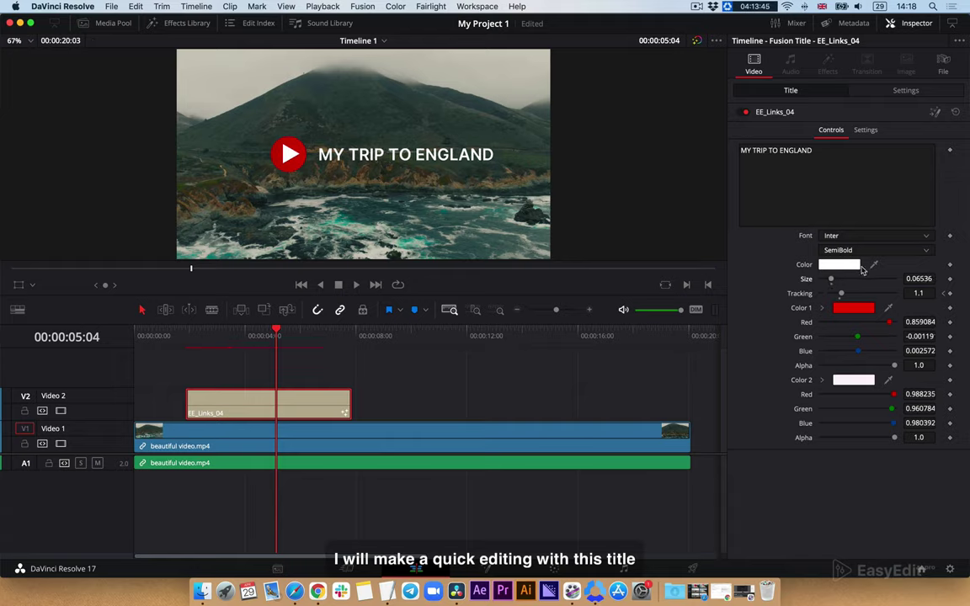
{"action": "left_click", "coordinate": [897, 250]}
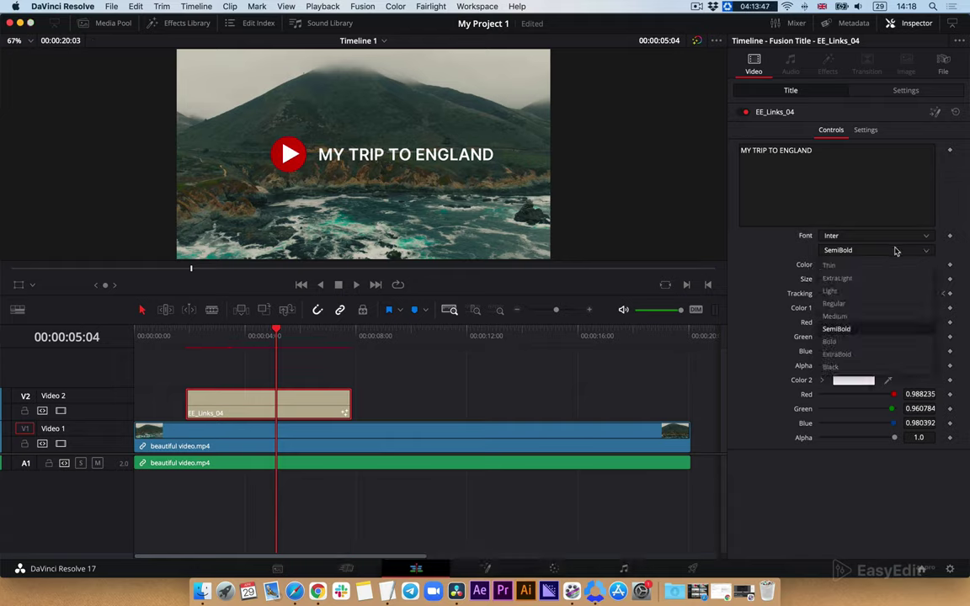
{"action": "left_click", "coordinate": [873, 370]}
{"action": "left_click", "coordinate": [857, 268]}
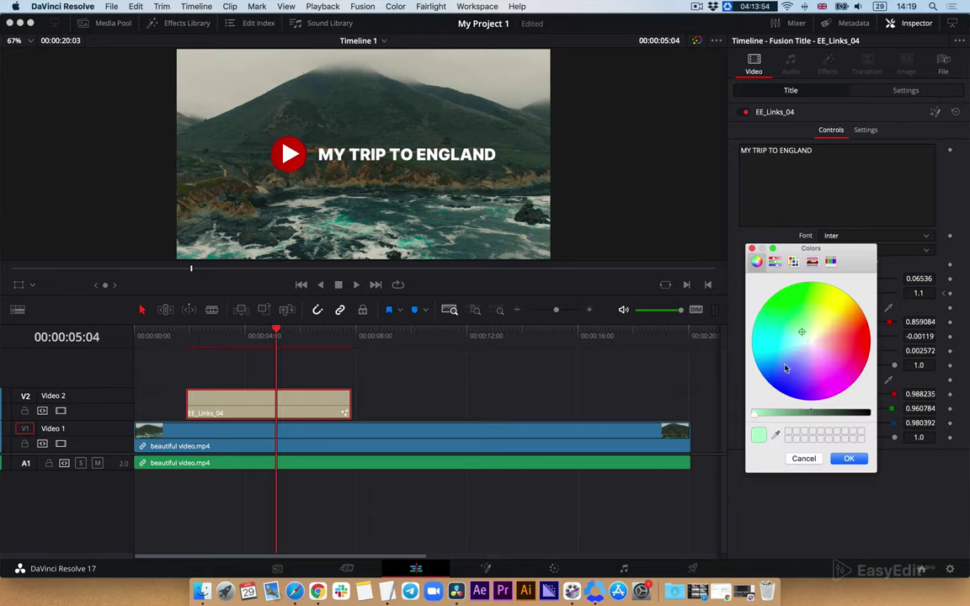
{"action": "left_click", "coordinate": [849, 459]}
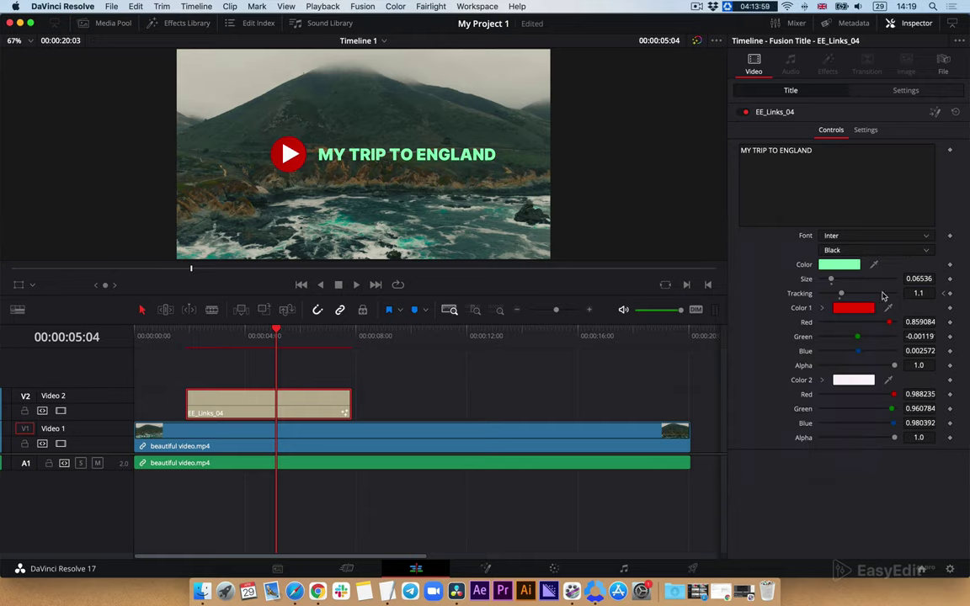
Make Color 1 of the play circle dark green and scrub back to watch the title animate.
{"action": "left_click", "coordinate": [854, 308]}
{"action": "left_click", "coordinate": [784, 340]}
{"action": "left_click", "coordinate": [807, 409]}
{"action": "left_click", "coordinate": [849, 459]}
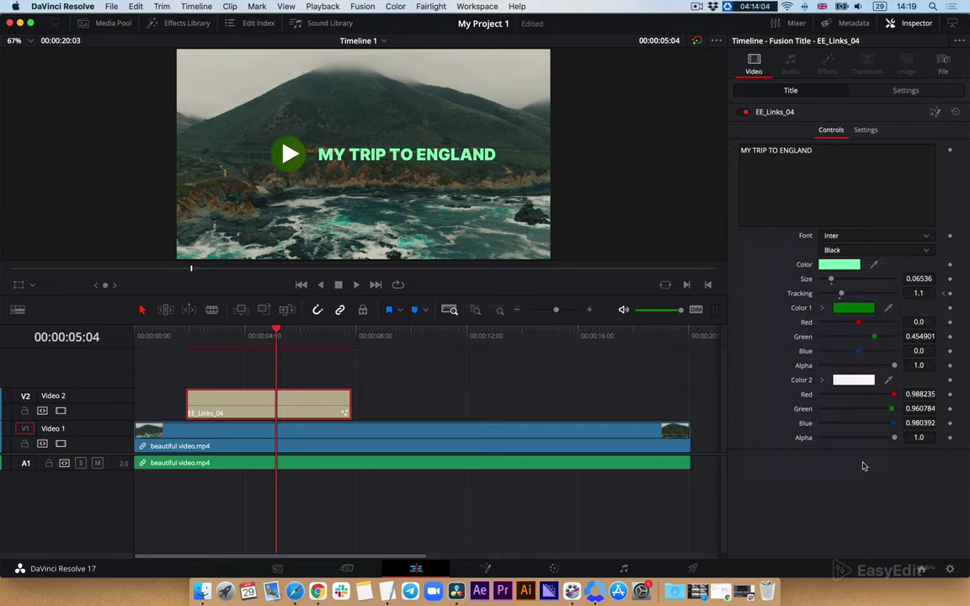
{"action": "left_click_drag", "start_coordinate": [122, 274], "coordinate": [133, 269]}
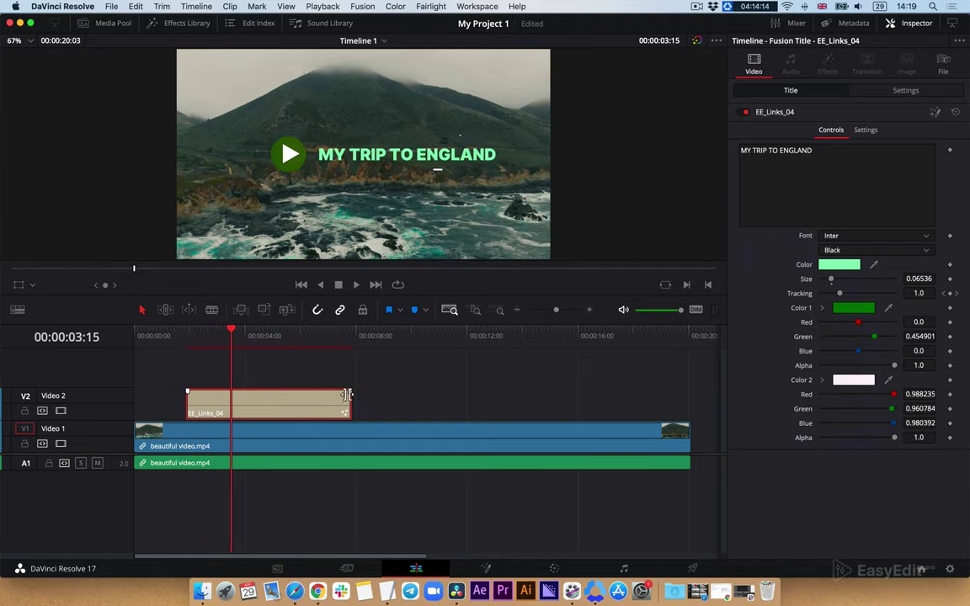
{"action": "left_click", "coordinate": [884, 91]}
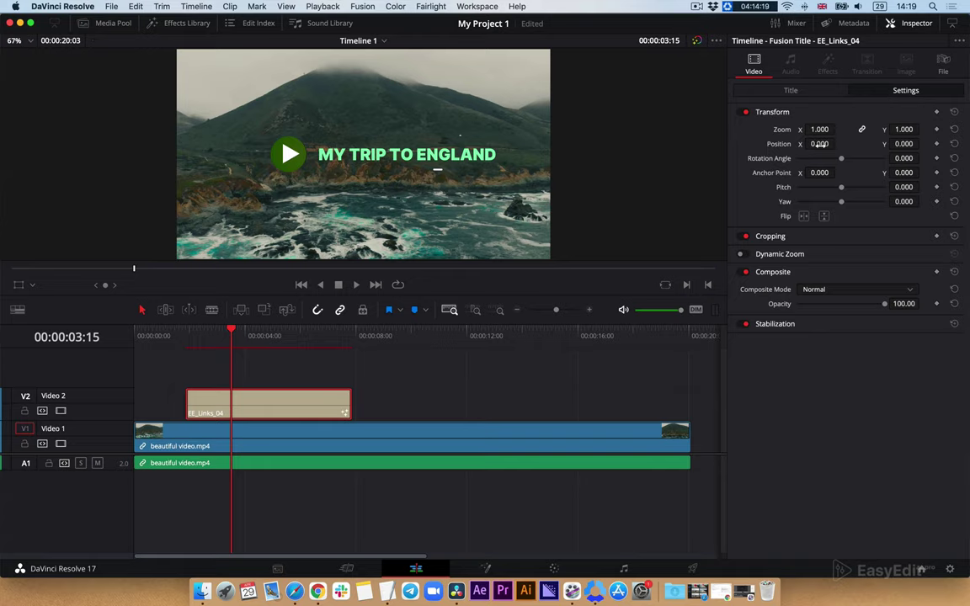
Scale the title to Zoom 0.890 and shift it left to Position X -126.
{"action": "mouse_move", "coordinate": [819, 144]}
{"action": "left_mouse_down"}
{"action": "mouse_move", "coordinate": [838, 144]}
{"action": "mouse_move", "coordinate": [821, 144]}
{"action": "mouse_move", "coordinate": [443, 371]}
{"action": "left_mouse_up"}
{"action": "left_click", "coordinate": [794, 112]}
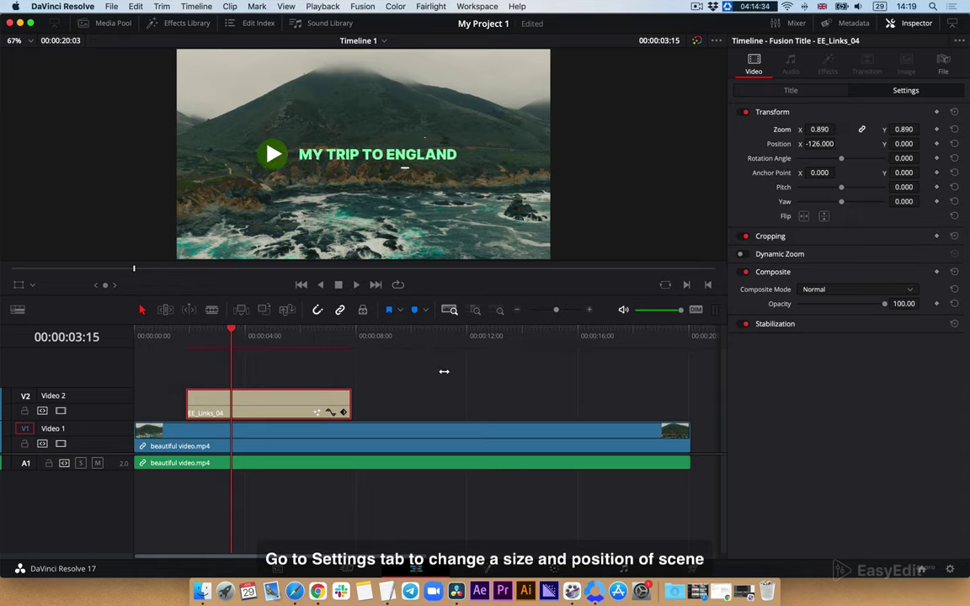
{"action": "left_click_drag", "start_coordinate": [255, 336], "coordinate": [281, 335]}
Set the title's Color 2 to light cyan and play the timeline to review it.
{"action": "left_click", "coordinate": [791, 90]}
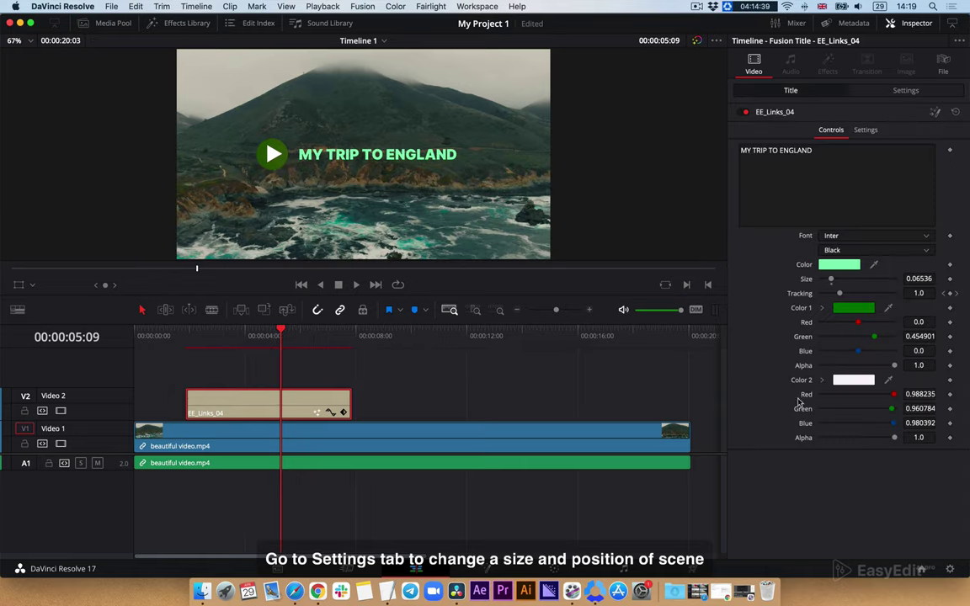
{"action": "left_click", "coordinate": [875, 381]}
{"action": "left_click", "coordinate": [798, 342]}
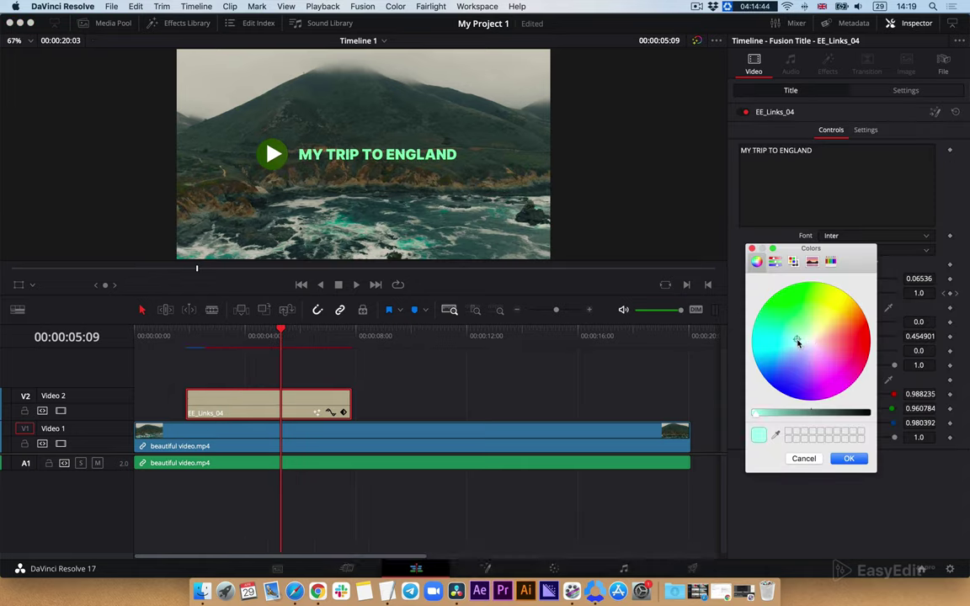
{"action": "left_click", "coordinate": [848, 458]}
{"action": "left_click", "coordinate": [211, 336]}
{"action": "mouse_move", "coordinate": [210, 336]}
{"action": "left_mouse_down"}
{"action": "mouse_move", "coordinate": [352, 335]}
{"action": "mouse_move", "coordinate": [332, 343]}
{"action": "left_mouse_up"}
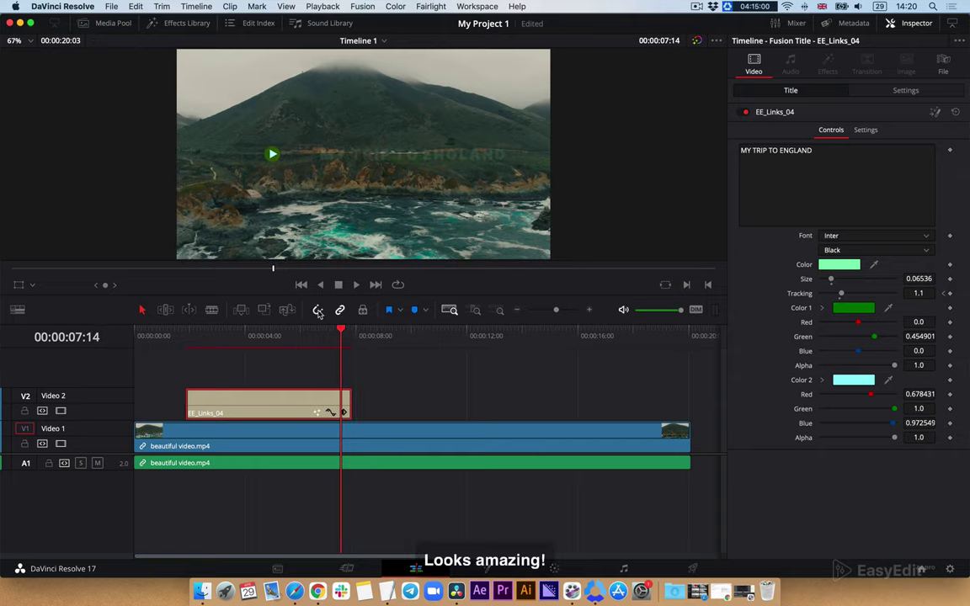
{"action": "left_click", "coordinate": [187, 335]}
{"action": "key", "text": "space"}
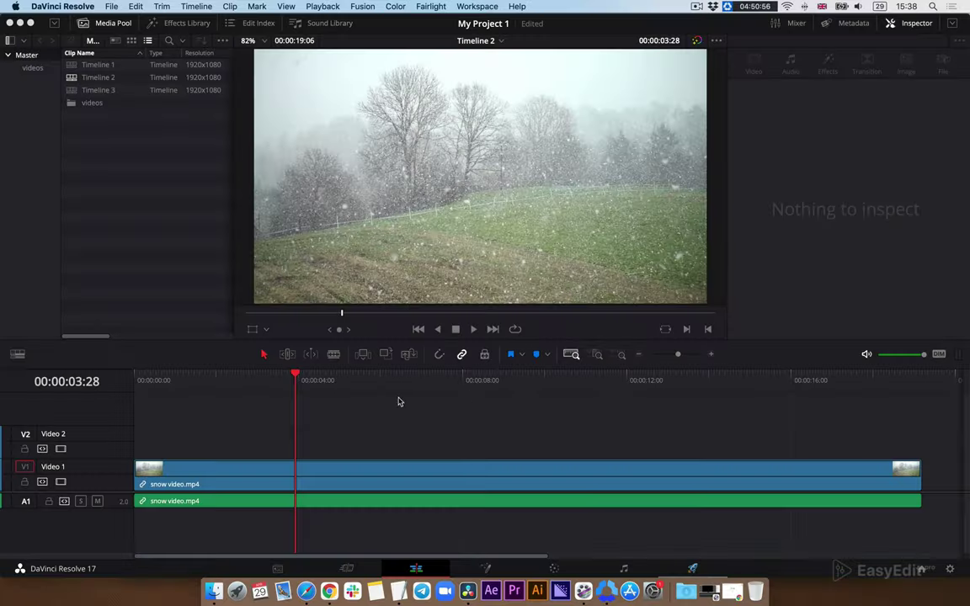
Scrub the snow clip, then preview the EE_Lower_Third_09 and EE_Opener_01 titles in the Effects Library.
{"action": "mouse_move", "coordinate": [295, 381]}
{"action": "left_mouse_down"}
{"action": "mouse_move", "coordinate": [213, 381]}
{"action": "mouse_move", "coordinate": [418, 433]}
{"action": "left_mouse_up"}
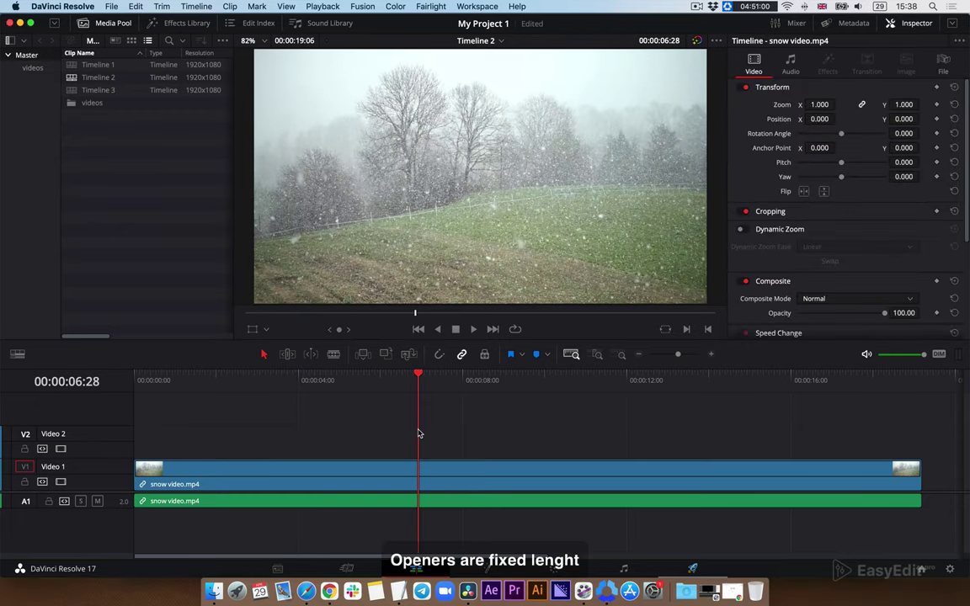
{"action": "left_click", "coordinate": [168, 24]}
{"action": "scroll", "coordinate": [151, 160], "scroll_direction": "up", "scroll_amount": 2}
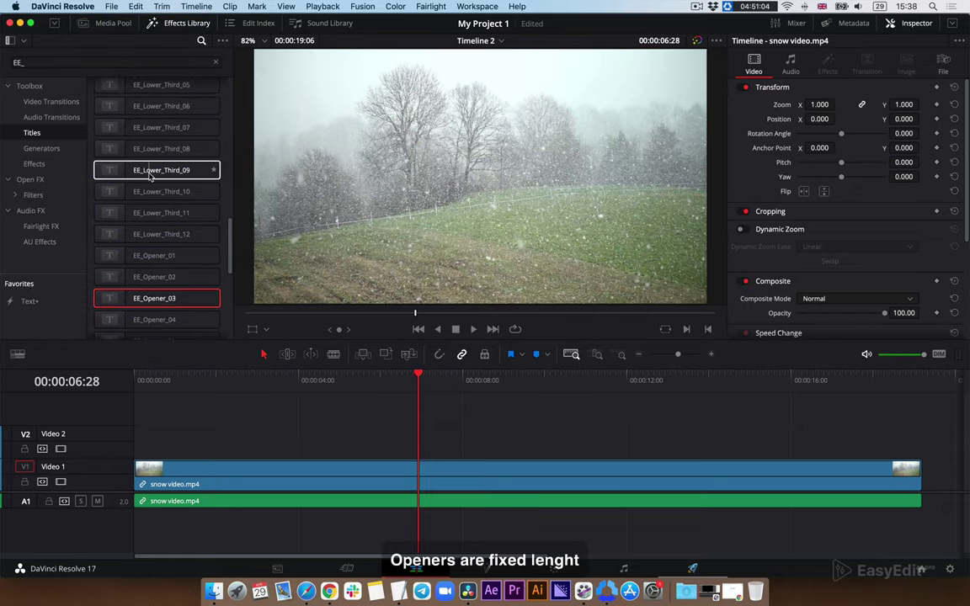
{"action": "left_click", "coordinate": [150, 173]}
{"action": "left_click", "coordinate": [123, 257]}
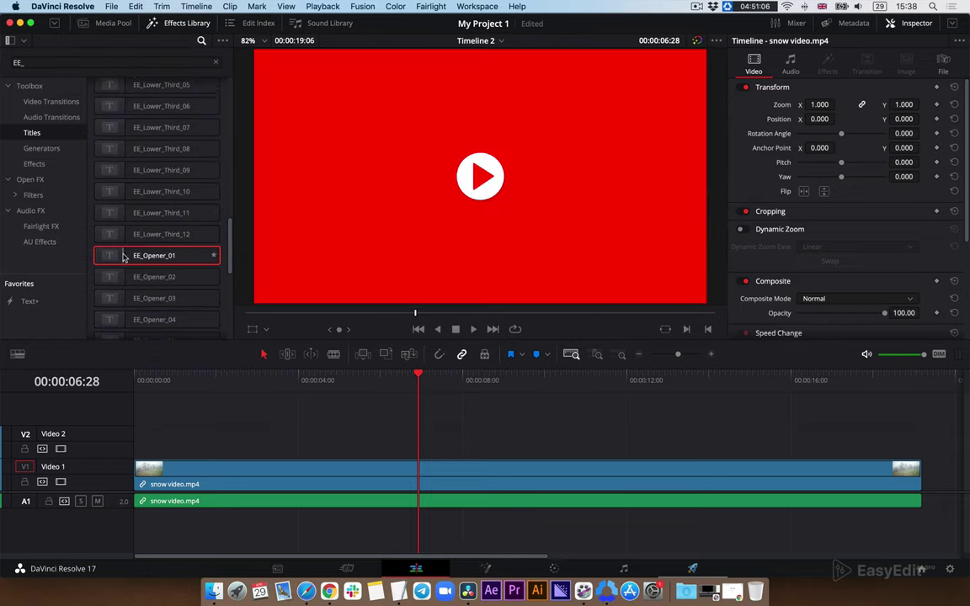
{"action": "scroll", "coordinate": [123, 256], "scroll_direction": "down", "scroll_amount": 5}
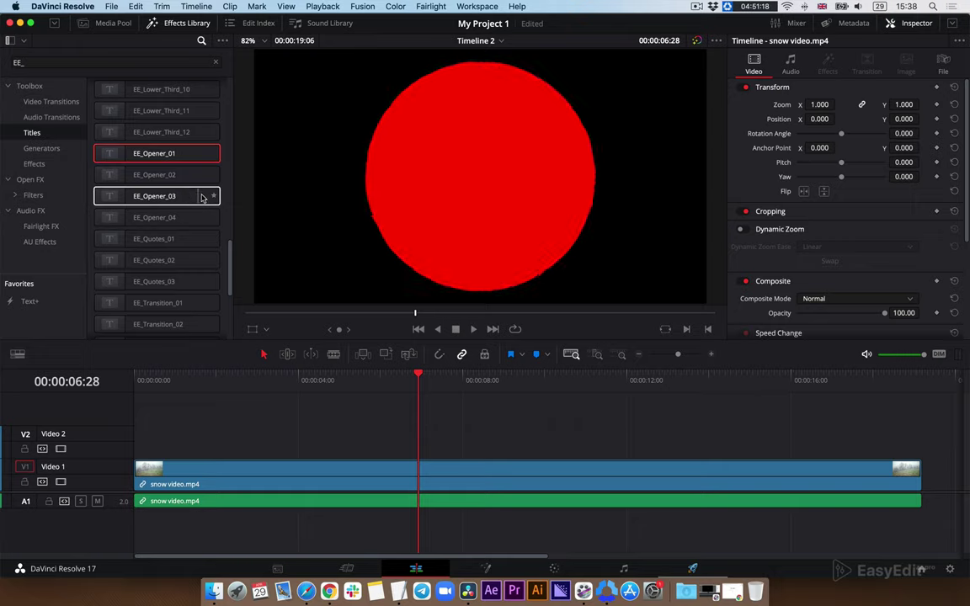
Place the EE_Opener_03 title on Video 2 above the snow clip and scrub through it.
{"action": "left_click_drag", "start_coordinate": [130, 199], "coordinate": [235, 436]}
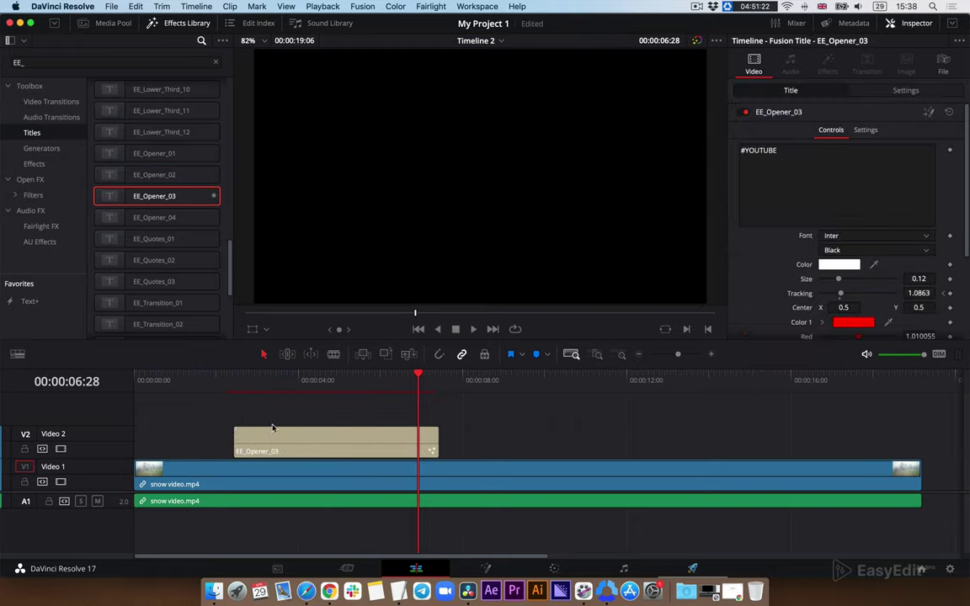
{"action": "left_click", "coordinate": [254, 436]}
{"action": "mouse_move", "coordinate": [236, 381]}
{"action": "left_mouse_down"}
{"action": "mouse_move", "coordinate": [221, 397]}
{"action": "mouse_move", "coordinate": [248, 386]}
{"action": "left_mouse_up"}
{"action": "key", "text": "Left"}
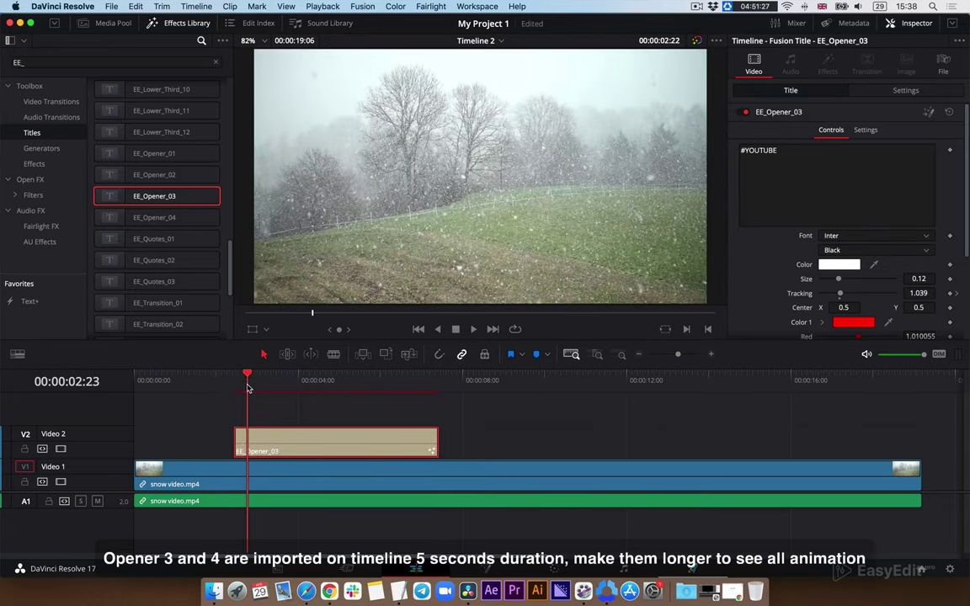
{"action": "mouse_move", "coordinate": [248, 386]}
{"action": "left_mouse_down"}
{"action": "mouse_move", "coordinate": [307, 377]}
{"action": "mouse_move", "coordinate": [441, 386]}
{"action": "mouse_move", "coordinate": [420, 387]}
{"action": "left_mouse_up"}
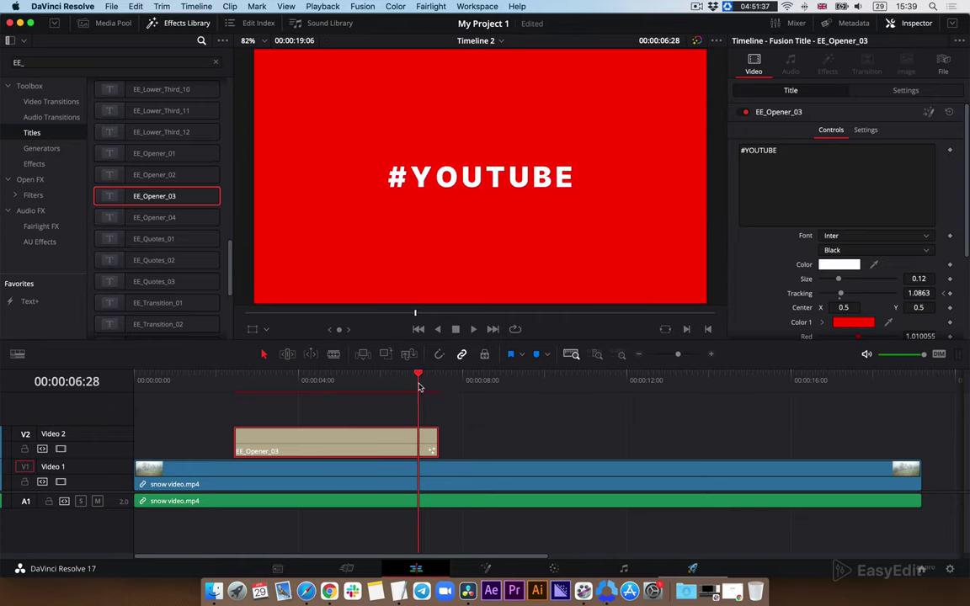
Extend the opener's end to about 00:00:09:13 and play it back to check.
{"action": "left_click_drag", "start_coordinate": [438, 447], "coordinate": [556, 447]}
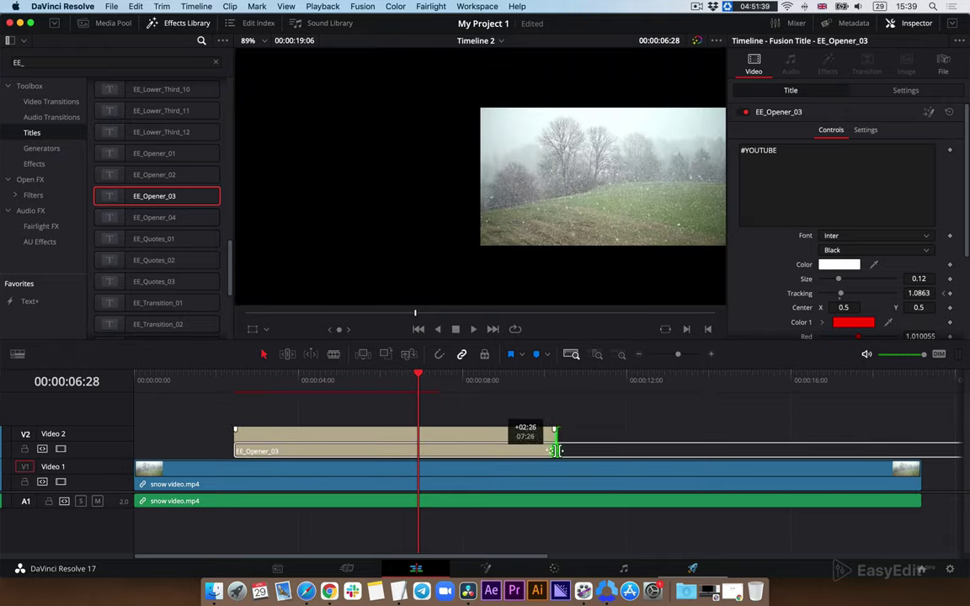
{"action": "key", "text": "space"}
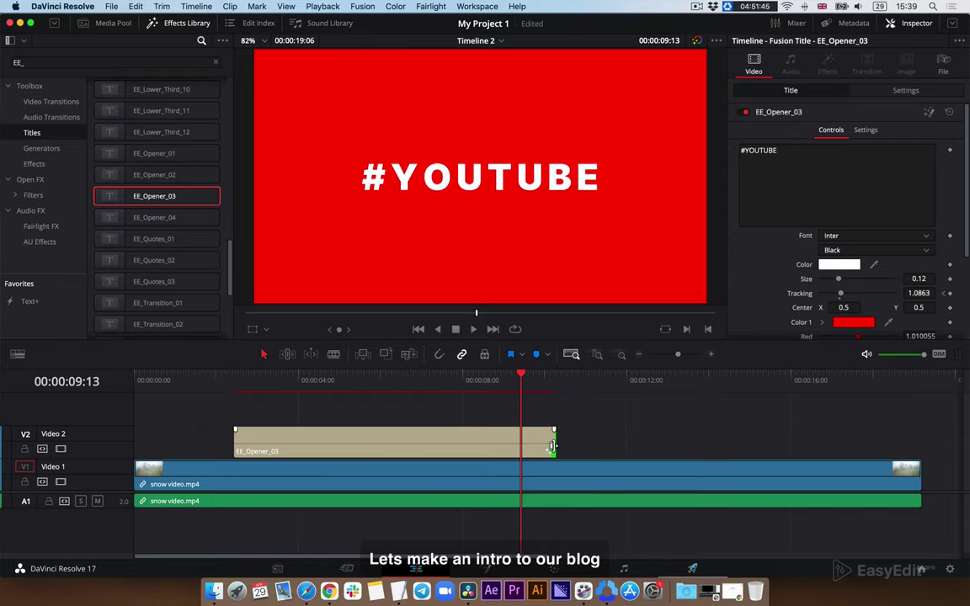
{"action": "left_click_drag", "start_coordinate": [552, 446], "coordinate": [521, 437]}
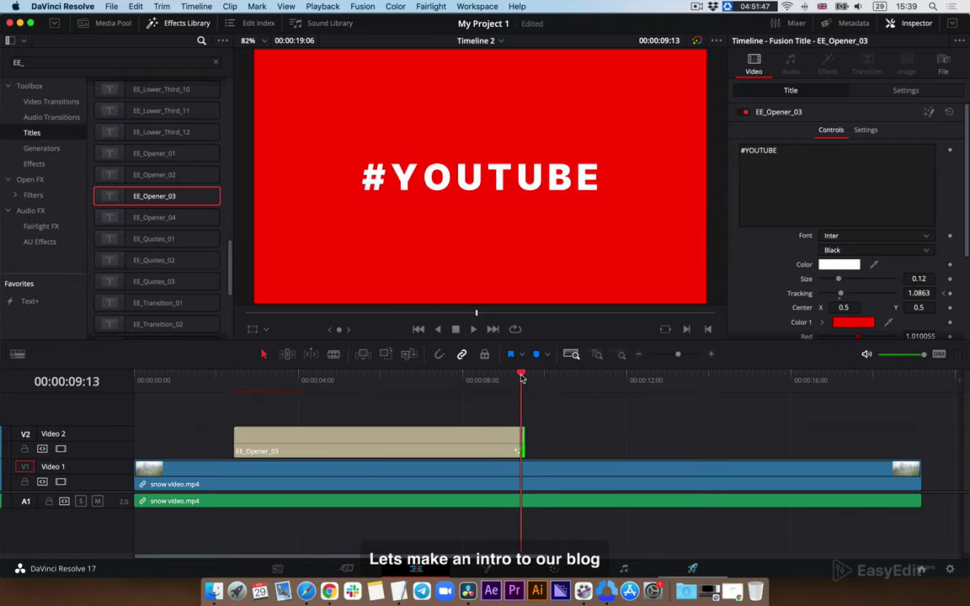
{"action": "key", "text": "space"}
{"action": "left_click", "coordinate": [443, 384]}
{"action": "mouse_move", "coordinate": [442, 385]}
{"action": "left_mouse_down"}
{"action": "mouse_move", "coordinate": [302, 426]}
{"action": "mouse_move", "coordinate": [459, 388]}
{"action": "left_mouse_up"}
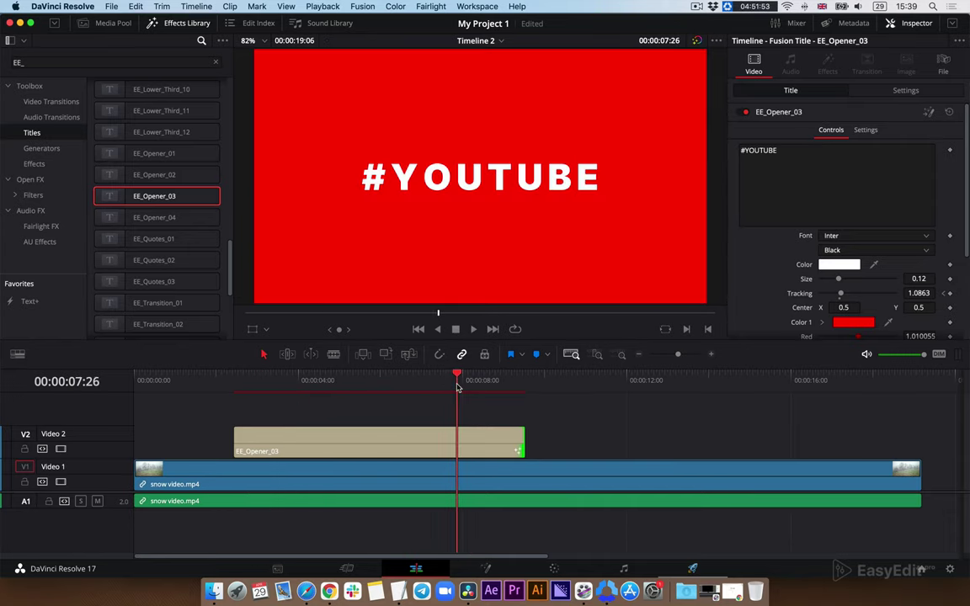
{"action": "left_click", "coordinate": [474, 455]}
{"action": "left_click", "coordinate": [764, 150]}
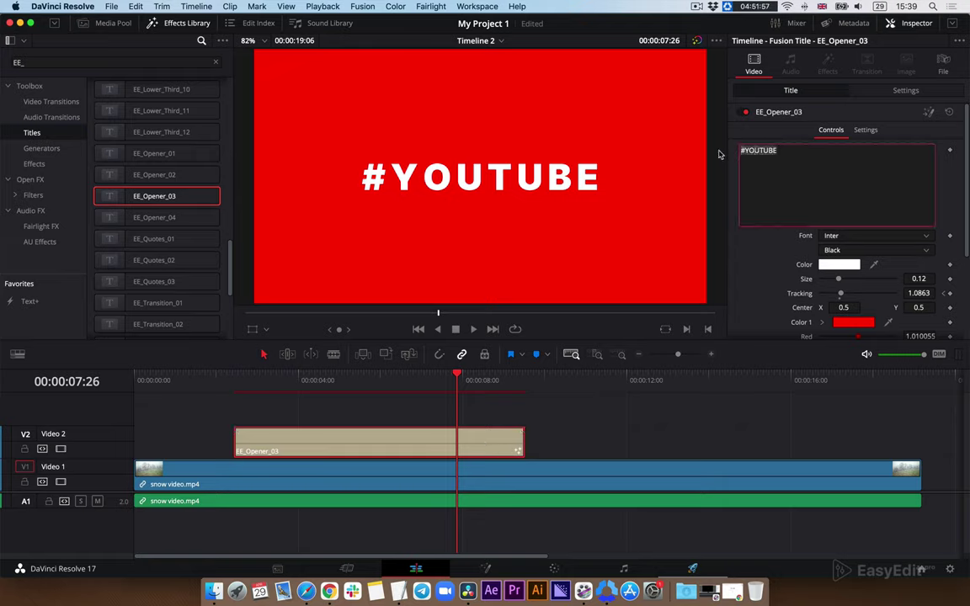
{"action": "type", "text": "My"}
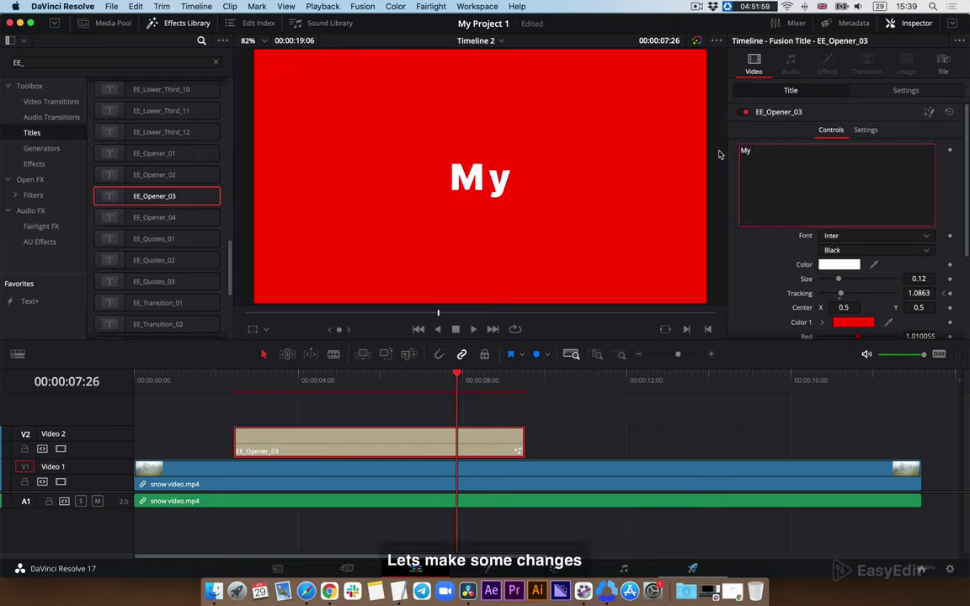
{"action": "type", "text": " Cha"}
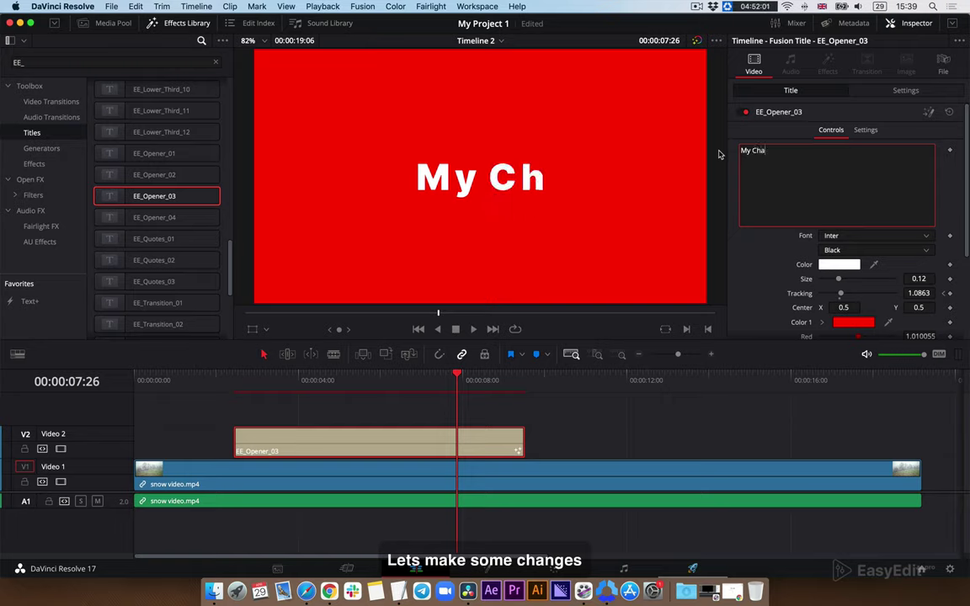
{"action": "type", "text": "nnel"}
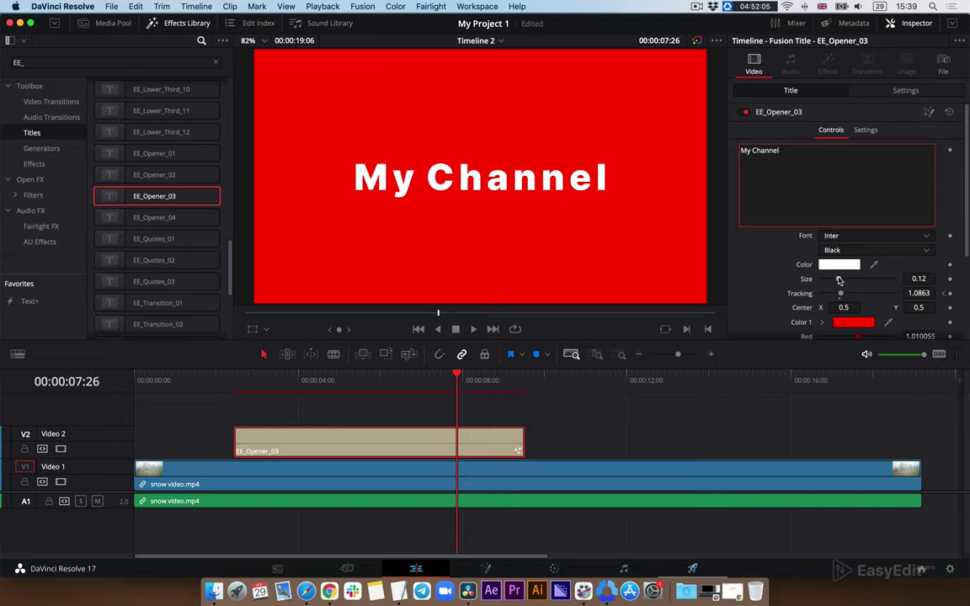
{"action": "left_click_drag", "start_coordinate": [839, 280], "coordinate": [837, 280]}
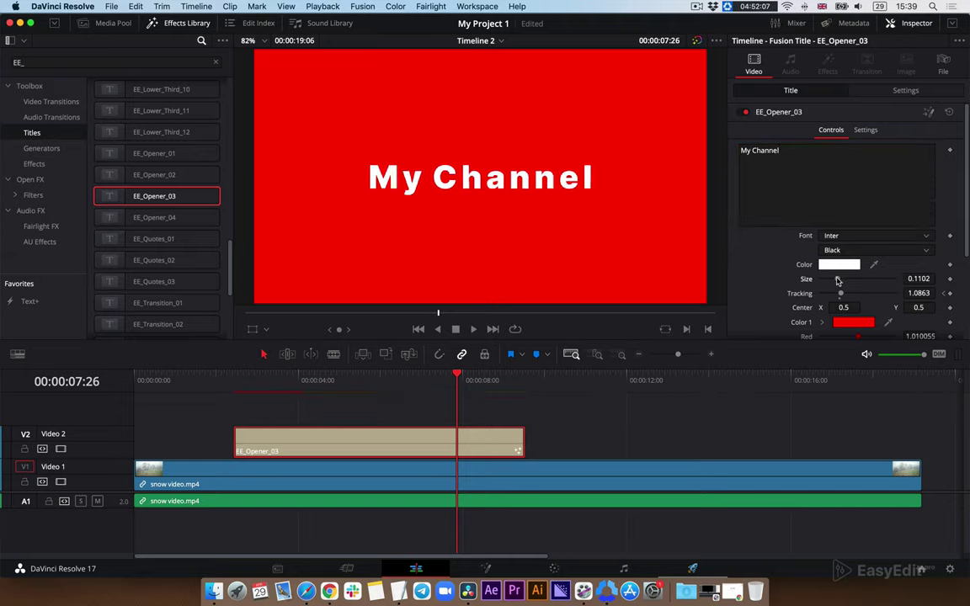
{"action": "scroll", "coordinate": [804, 314], "scroll_direction": "down", "scroll_amount": 5}
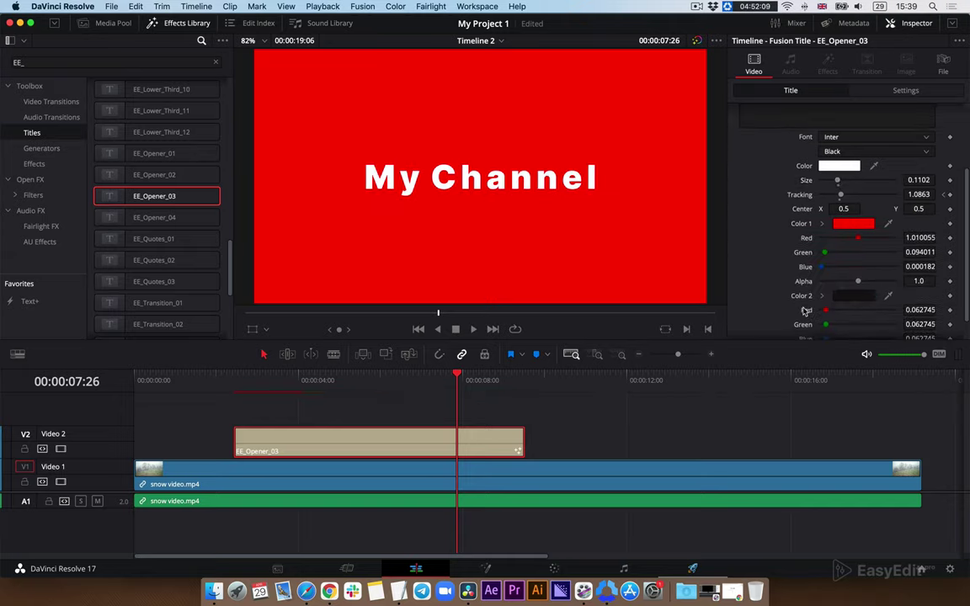
{"action": "left_click", "coordinate": [849, 199]}
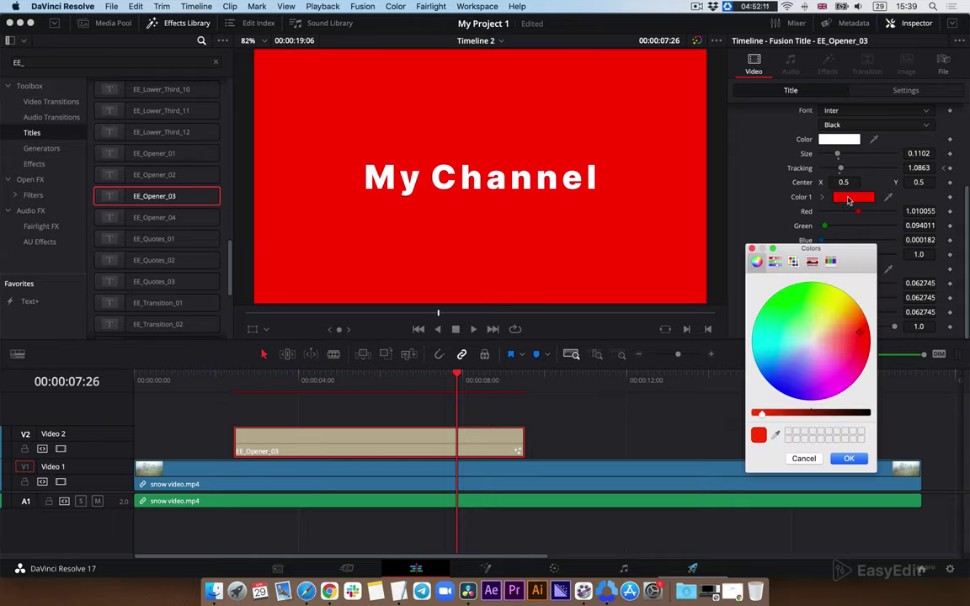
{"action": "left_click", "coordinate": [839, 460]}
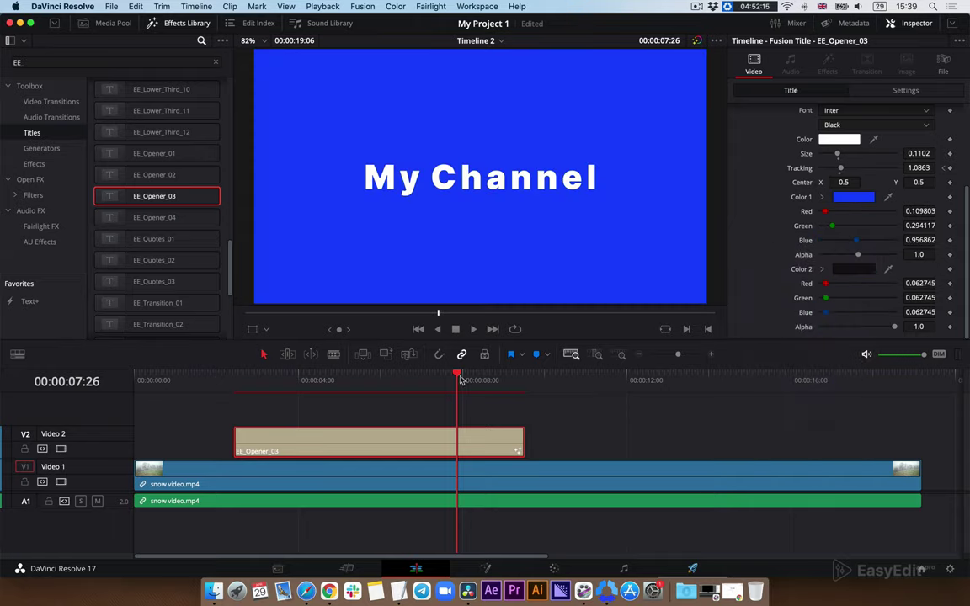
{"action": "mouse_move", "coordinate": [460, 380]}
{"action": "left_mouse_down"}
{"action": "mouse_move", "coordinate": [258, 380]}
{"action": "mouse_move", "coordinate": [304, 388]}
{"action": "left_mouse_up"}
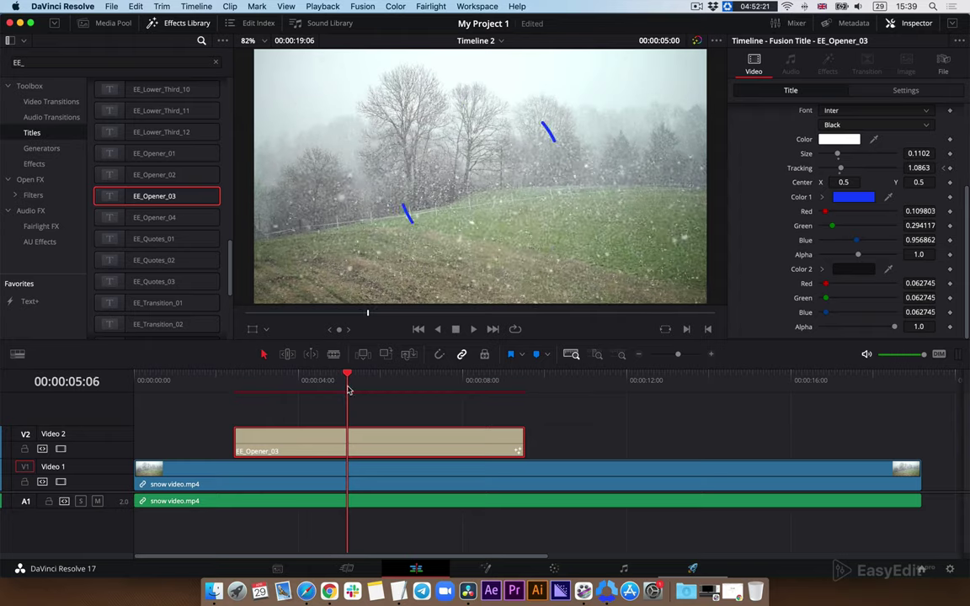
{"action": "left_click_drag", "start_coordinate": [304, 388], "coordinate": [513, 385]}
Add EE_Transition_02 on Video 3 above the opener and shorten the clip.
{"action": "scroll", "coordinate": [135, 208], "scroll_direction": "down", "scroll_amount": 5}
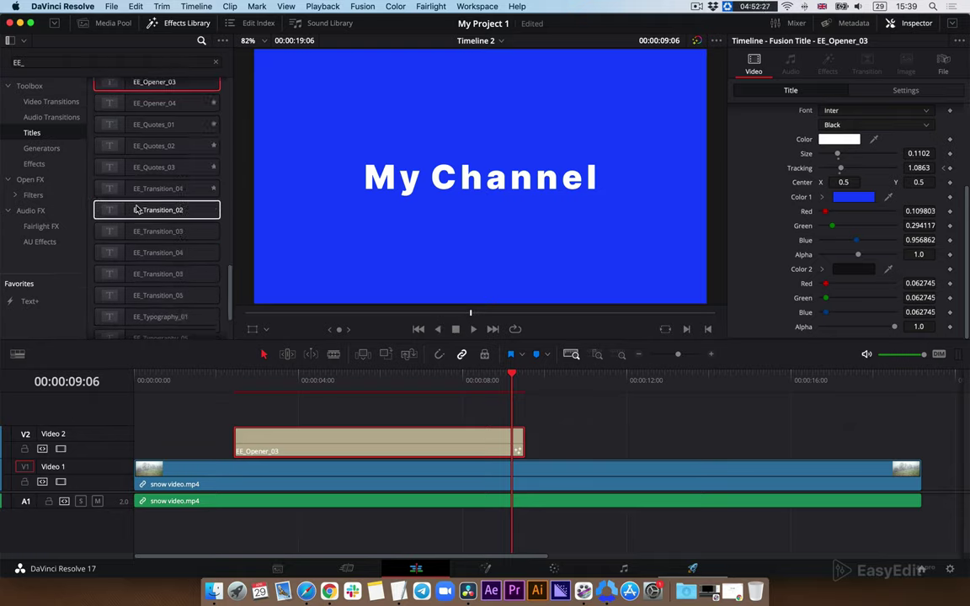
{"action": "scroll", "coordinate": [132, 208], "scroll_direction": "down", "scroll_amount": 3}
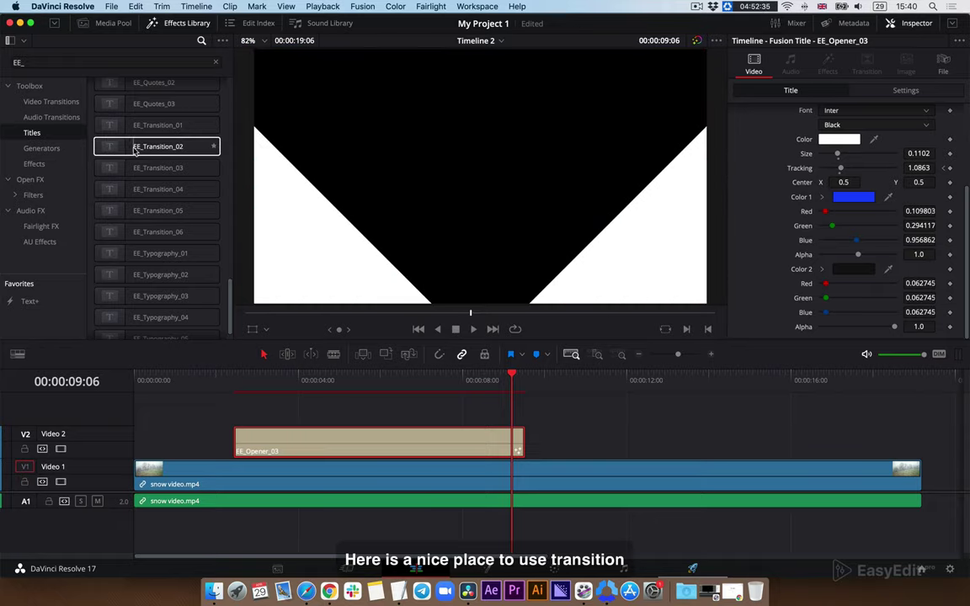
{"action": "left_click", "coordinate": [113, 148]}
{"action": "left_click_drag", "start_coordinate": [114, 147], "coordinate": [407, 407]}
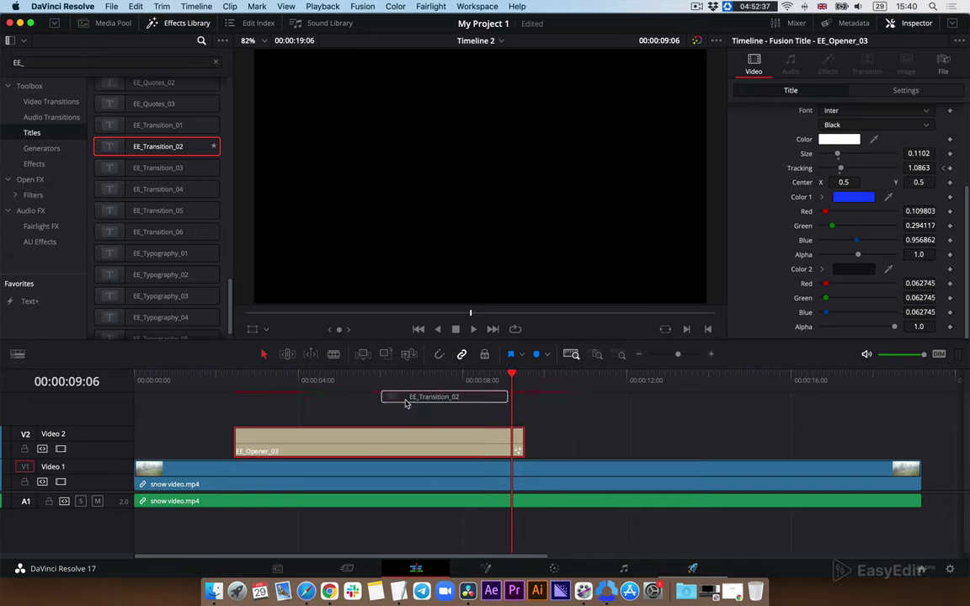
{"action": "mouse_move", "coordinate": [455, 411]}
{"action": "left_mouse_down"}
{"action": "mouse_move", "coordinate": [521, 409]}
{"action": "mouse_move", "coordinate": [550, 384]}
{"action": "left_mouse_up"}
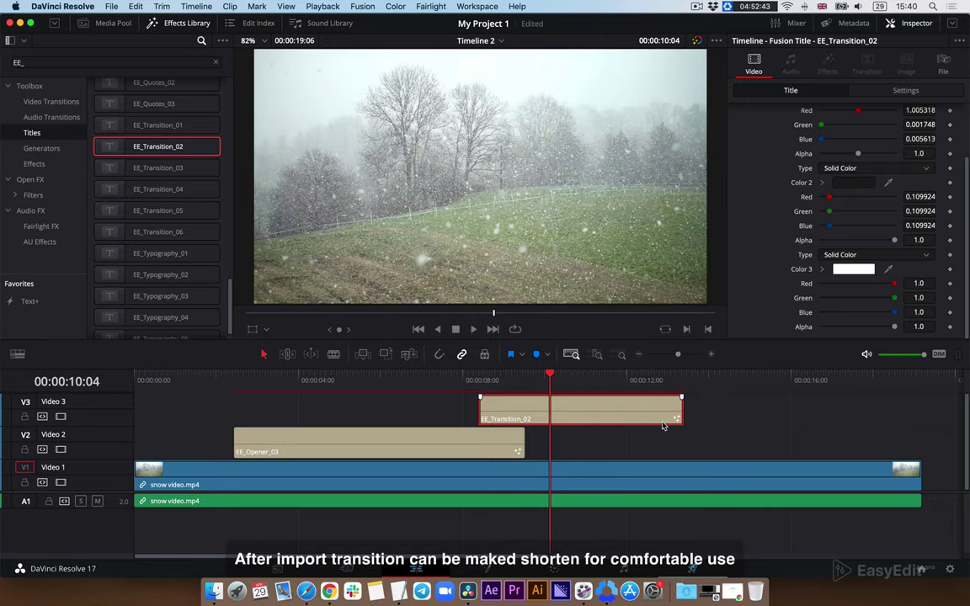
{"action": "left_click_drag", "start_coordinate": [677, 417], "coordinate": [548, 419]}
Mark the transition's midpoint and align that marker with the opener's end.
{"action": "left_click_drag", "start_coordinate": [545, 379], "coordinate": [516, 376]}
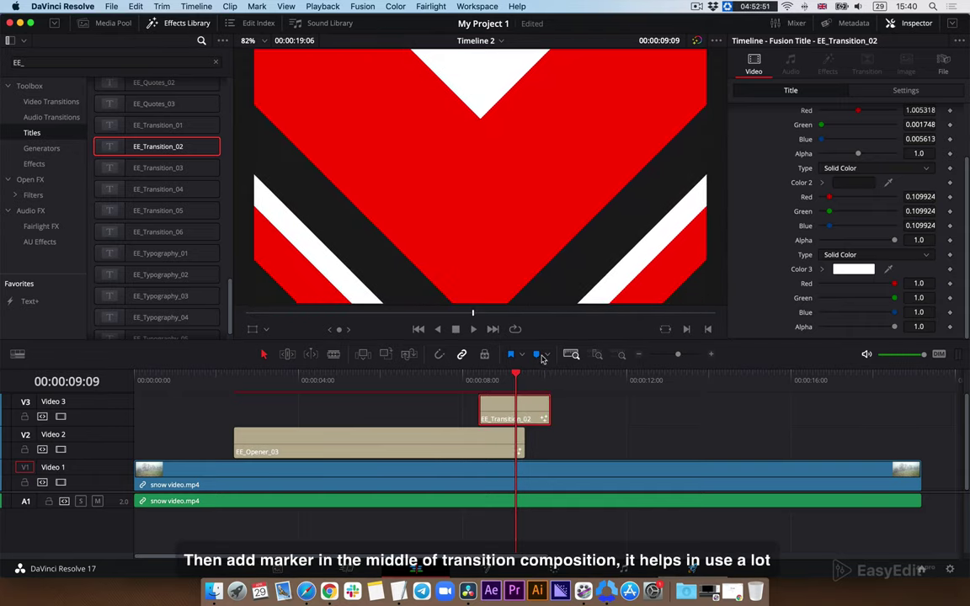
{"action": "left_click", "coordinate": [537, 357]}
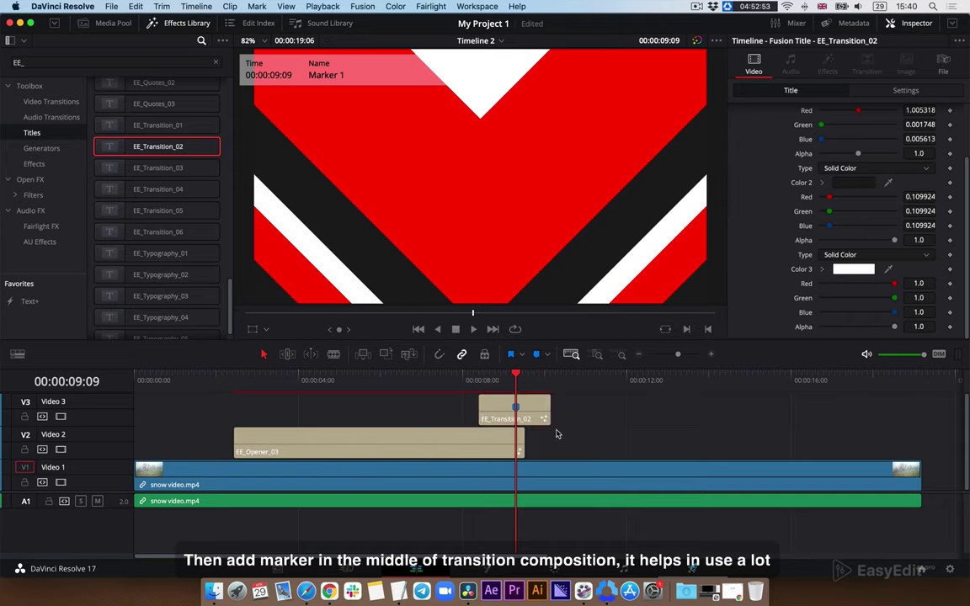
{"action": "left_click_drag", "start_coordinate": [532, 410], "coordinate": [657, 409]}
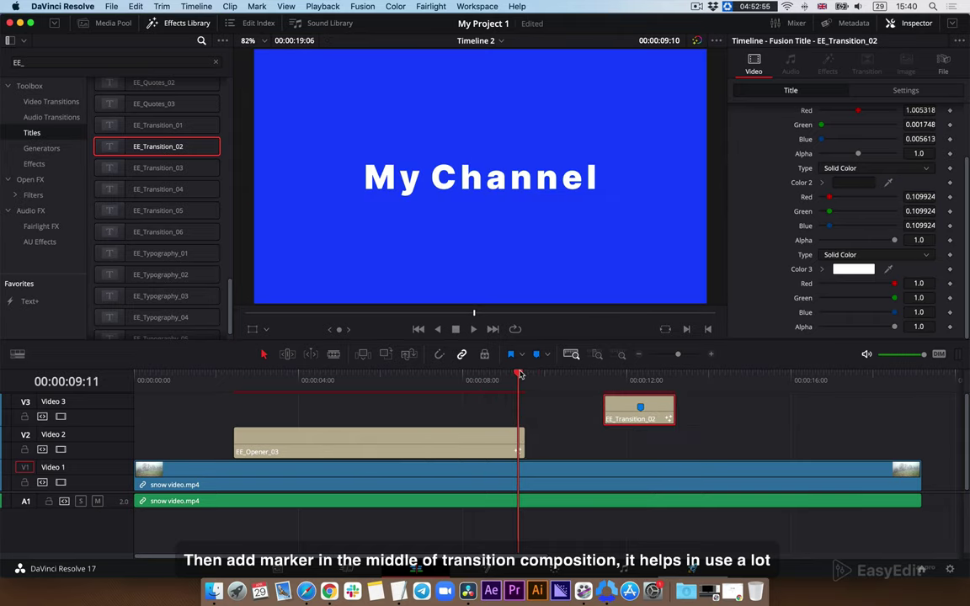
{"action": "left_click_drag", "start_coordinate": [520, 375], "coordinate": [527, 378]}
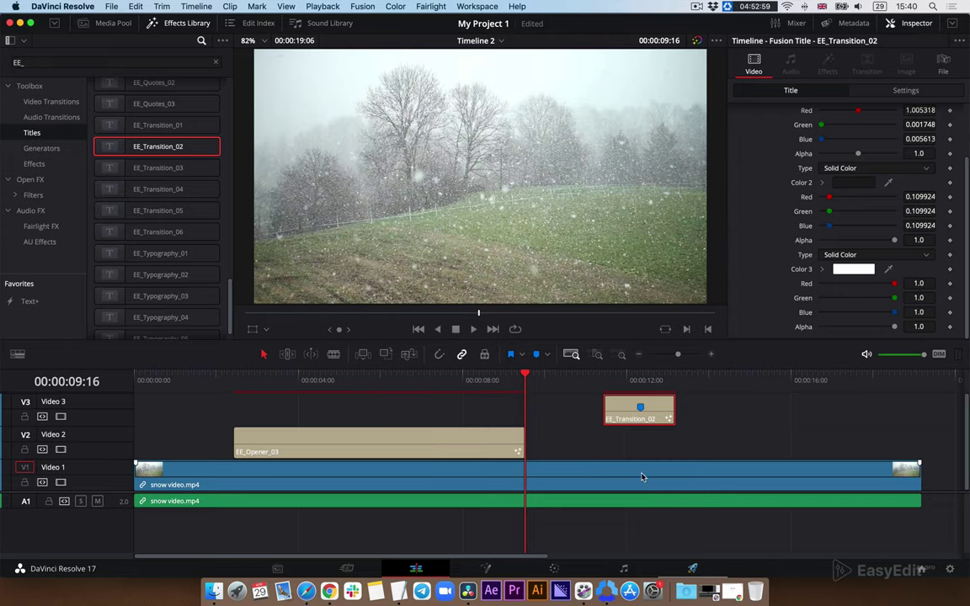
{"action": "left_click_drag", "start_coordinate": [659, 408], "coordinate": [544, 410]}
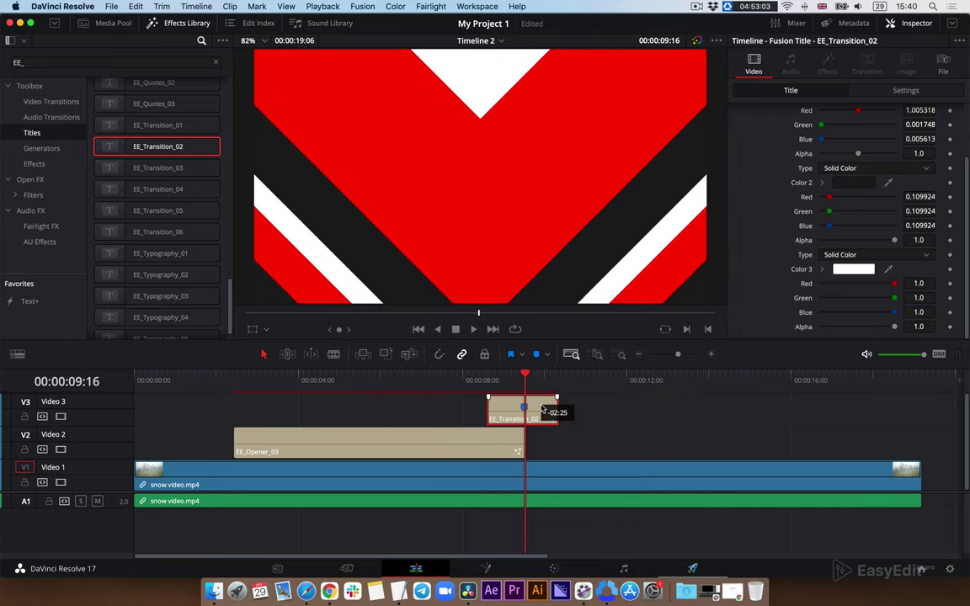
{"action": "left_click_drag", "start_coordinate": [543, 410], "coordinate": [542, 409]}
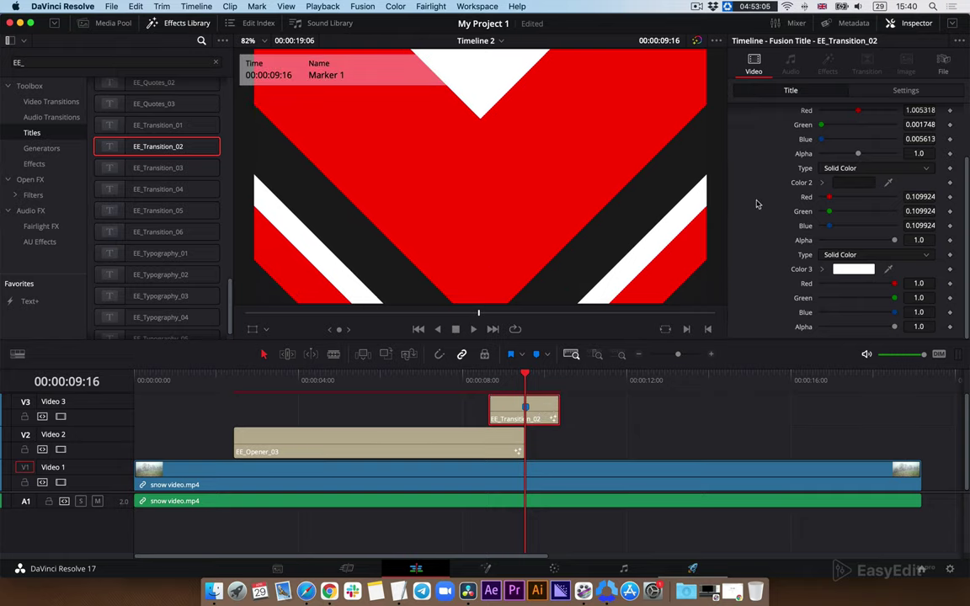
Change the transition's Color 1 from red to blue and preview it.
{"action": "scroll", "coordinate": [756, 204], "scroll_direction": "up", "scroll_amount": 3}
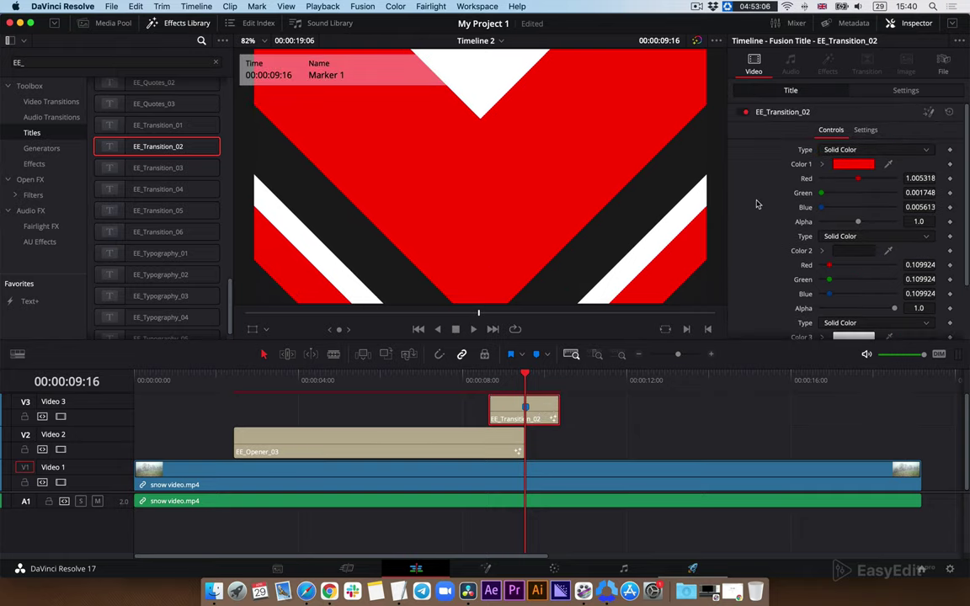
{"action": "left_click", "coordinate": [844, 166]}
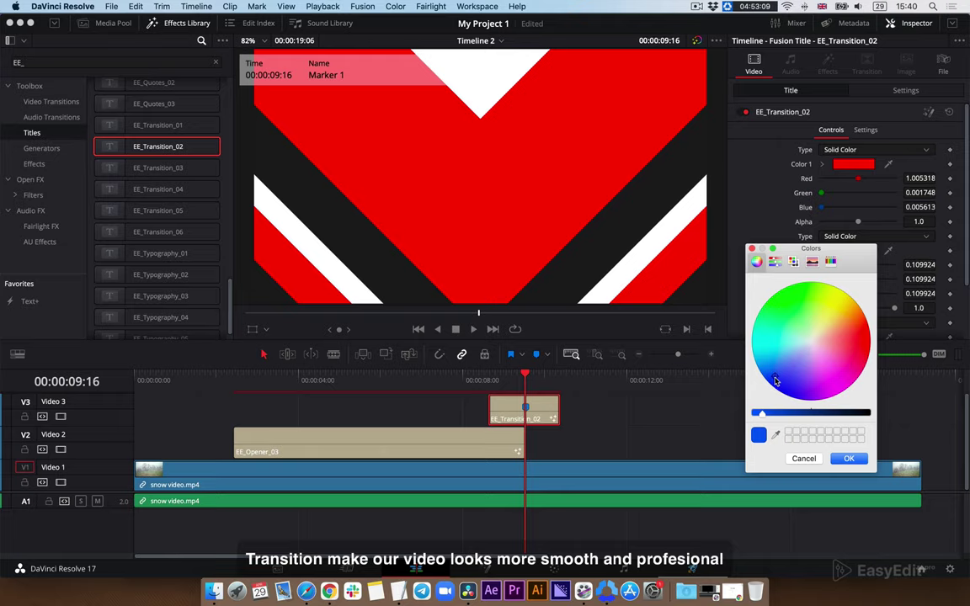
{"action": "left_click", "coordinate": [844, 459]}
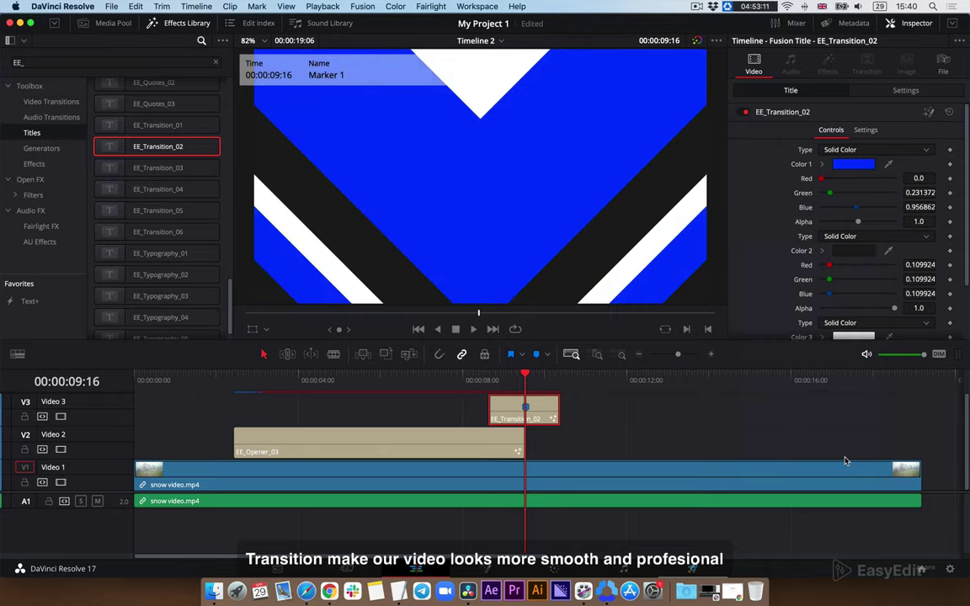
{"action": "left_click_drag", "start_coordinate": [524, 375], "coordinate": [488, 378]}
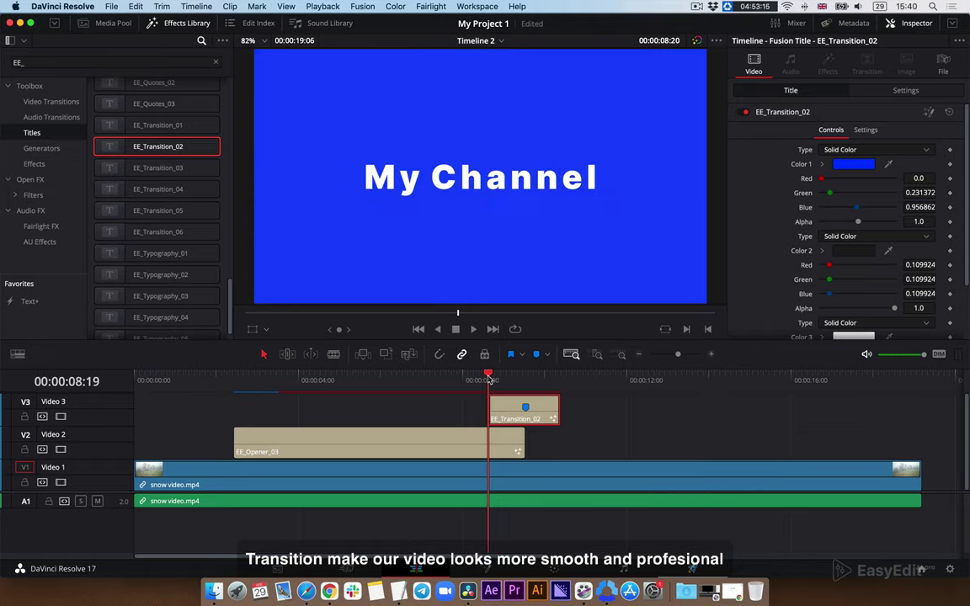
{"action": "left_click", "coordinate": [854, 165]}
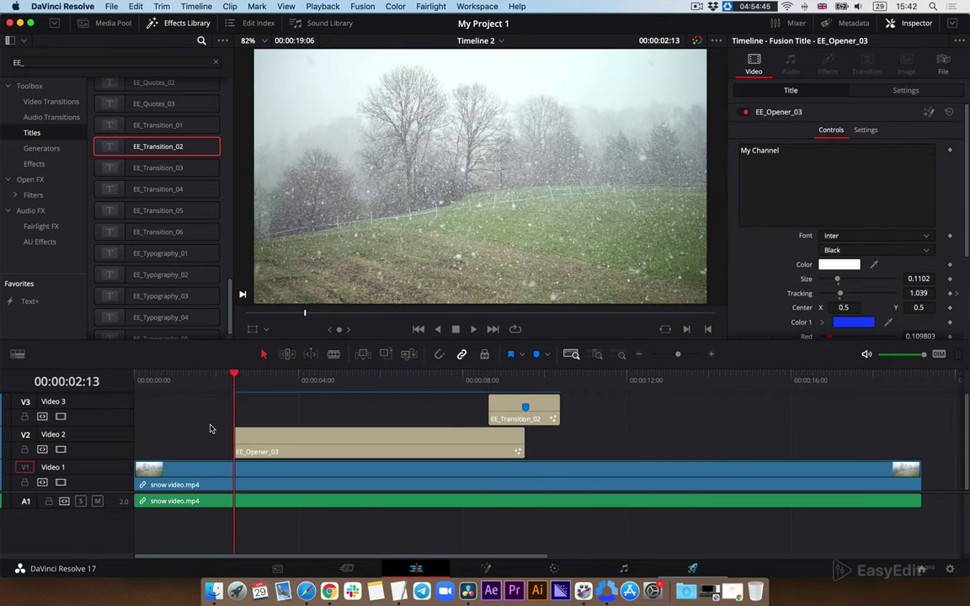
Play Timeline 2, then scrub Timeline 1's finished edit from start to end.
{"action": "key", "text": "space"}
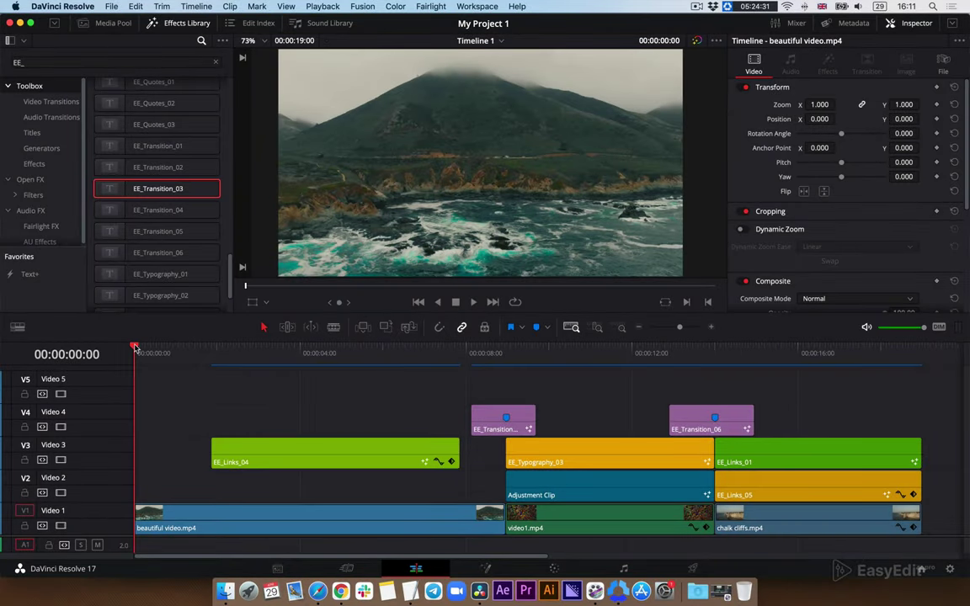
{"action": "mouse_move", "coordinate": [135, 348]}
{"action": "left_mouse_down"}
{"action": "mouse_move", "coordinate": [878, 362]}
{"action": "mouse_move", "coordinate": [780, 358]}
{"action": "left_mouse_up"}
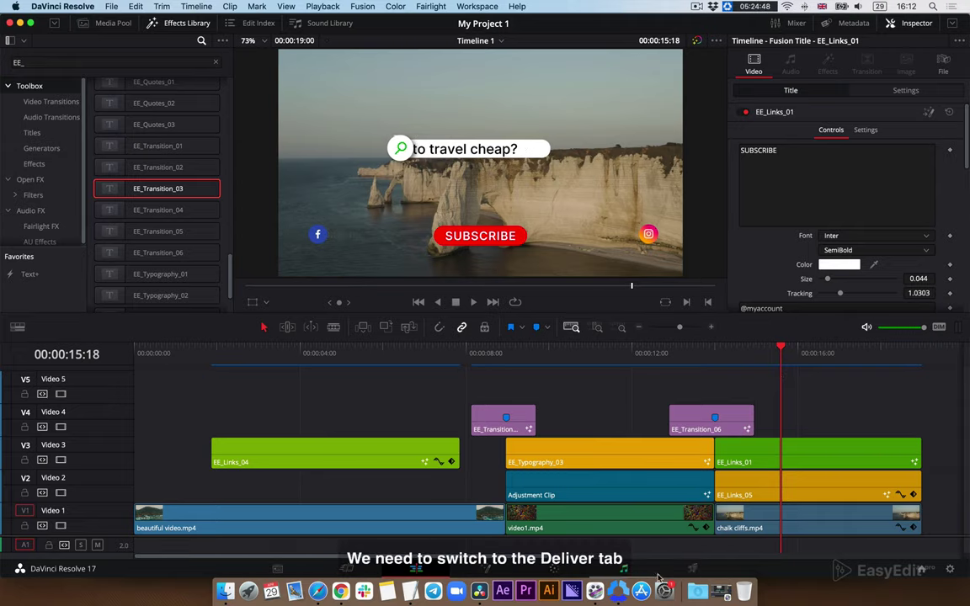
On the Deliver page, name the output 'My Trip to England' and save it to the Desktop.
{"action": "left_click", "coordinate": [700, 571]}
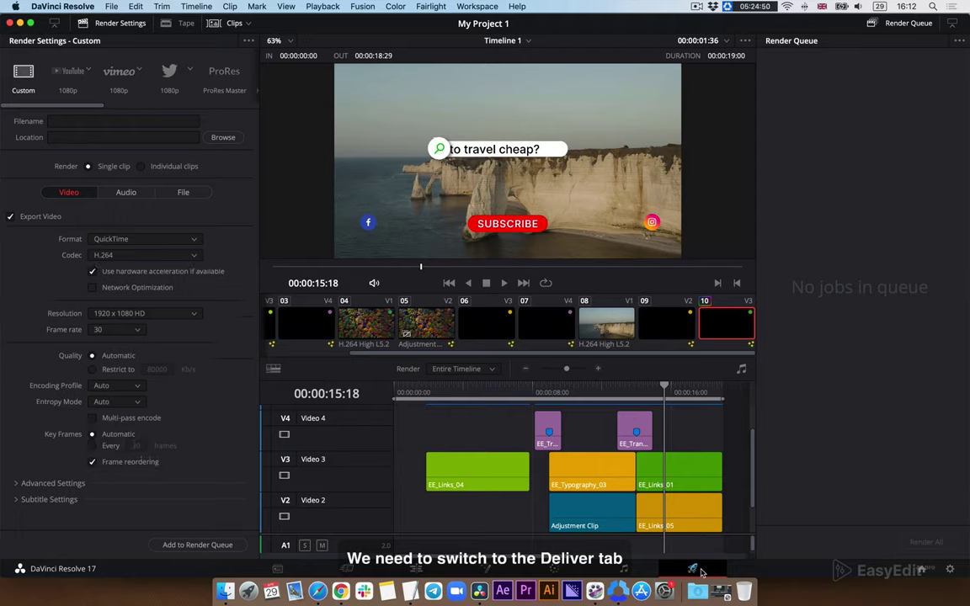
{"action": "left_click", "coordinate": [165, 118]}
{"action": "type", "text": "My Trip to England"}
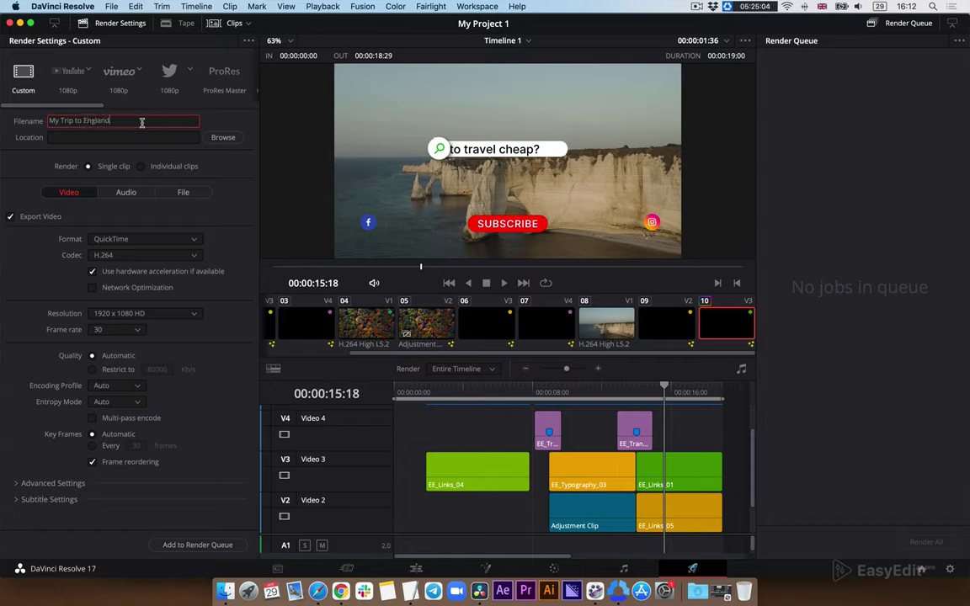
{"action": "left_click", "coordinate": [220, 138]}
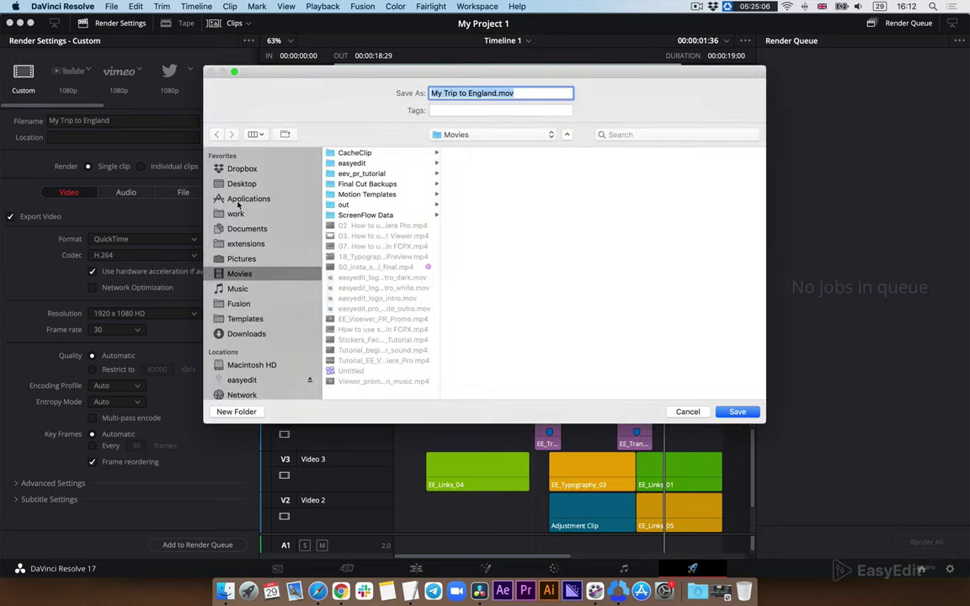
{"action": "left_click", "coordinate": [243, 184]}
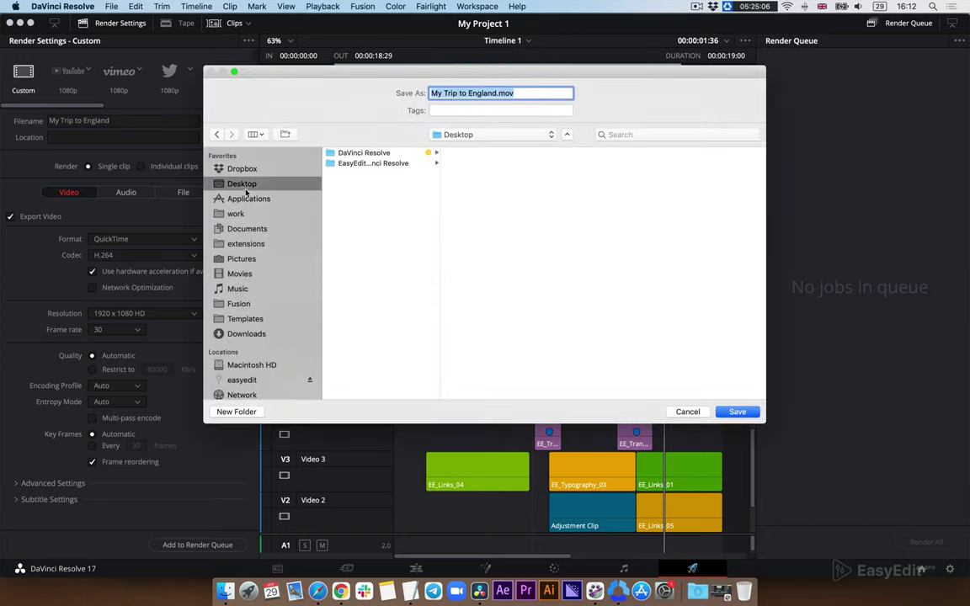
{"action": "left_click", "coordinate": [728, 411]}
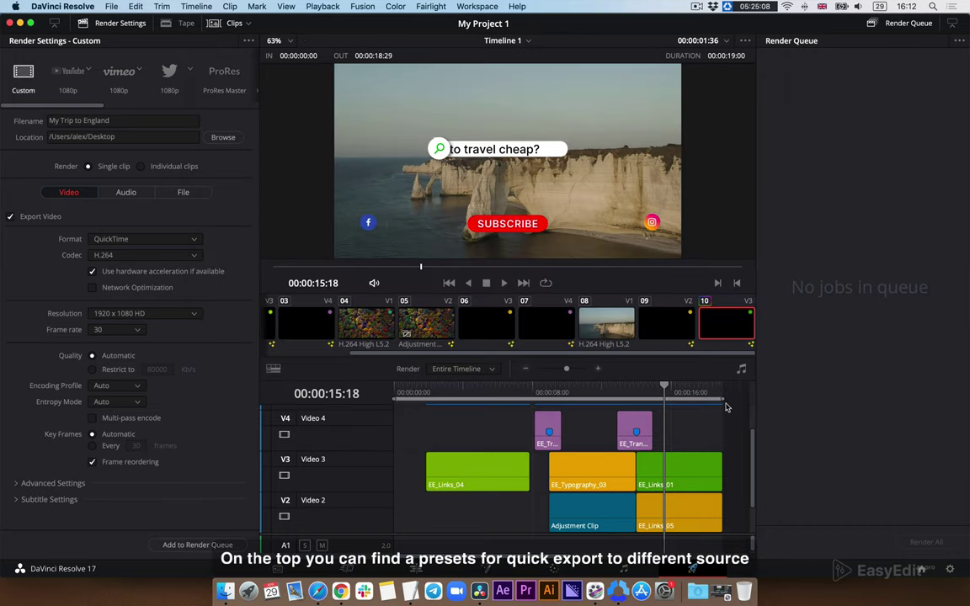
Set QuickTime format, H.264 codec and 1920 x 1080 resolution, then add Timeline 1 to the Render Queue.
{"action": "left_click", "coordinate": [128, 194]}
{"action": "left_click", "coordinate": [145, 241]}
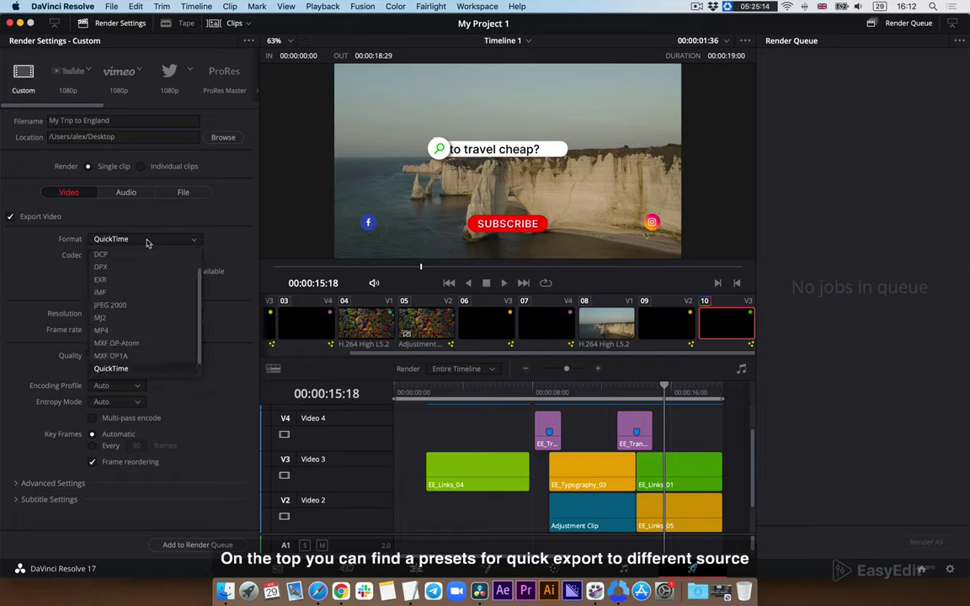
{"action": "left_click", "coordinate": [101, 370]}
{"action": "left_click", "coordinate": [138, 255]}
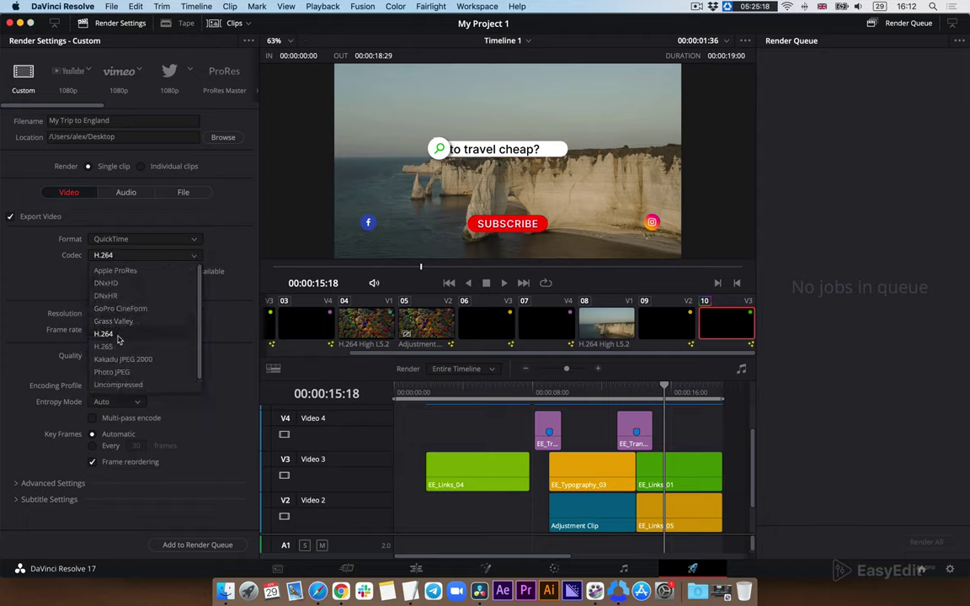
{"action": "left_click", "coordinate": [224, 238]}
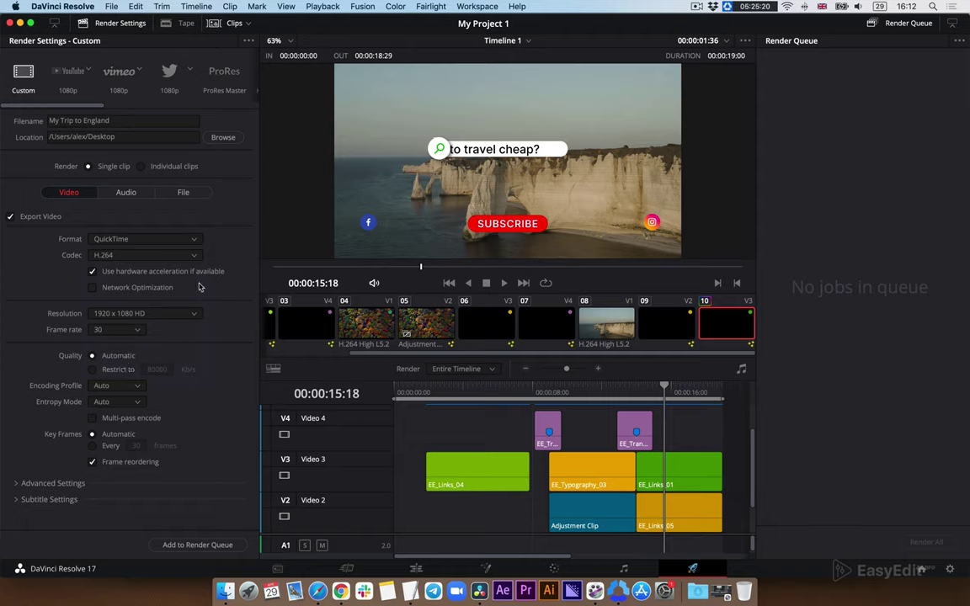
{"action": "left_click", "coordinate": [140, 314]}
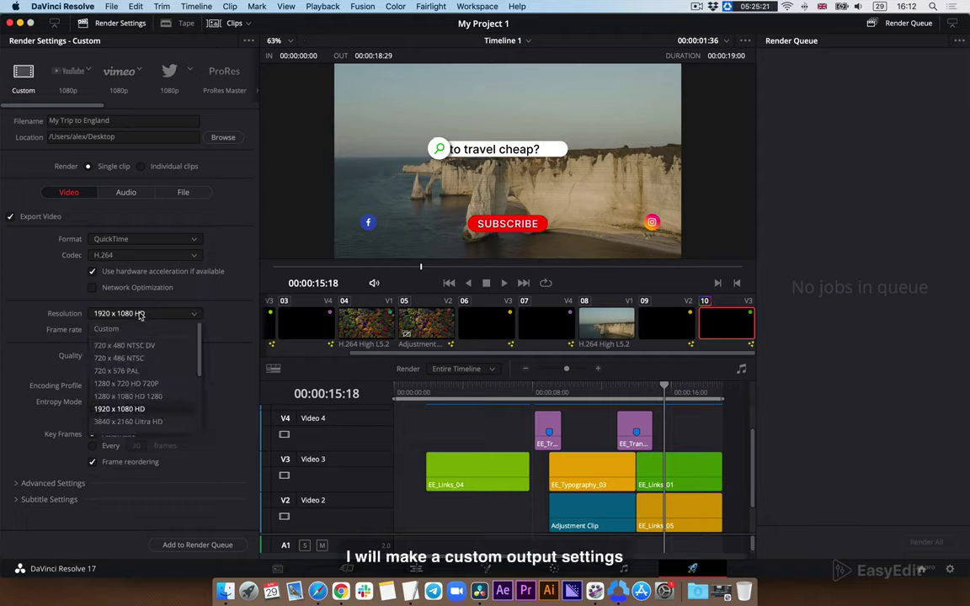
{"action": "left_click", "coordinate": [255, 390]}
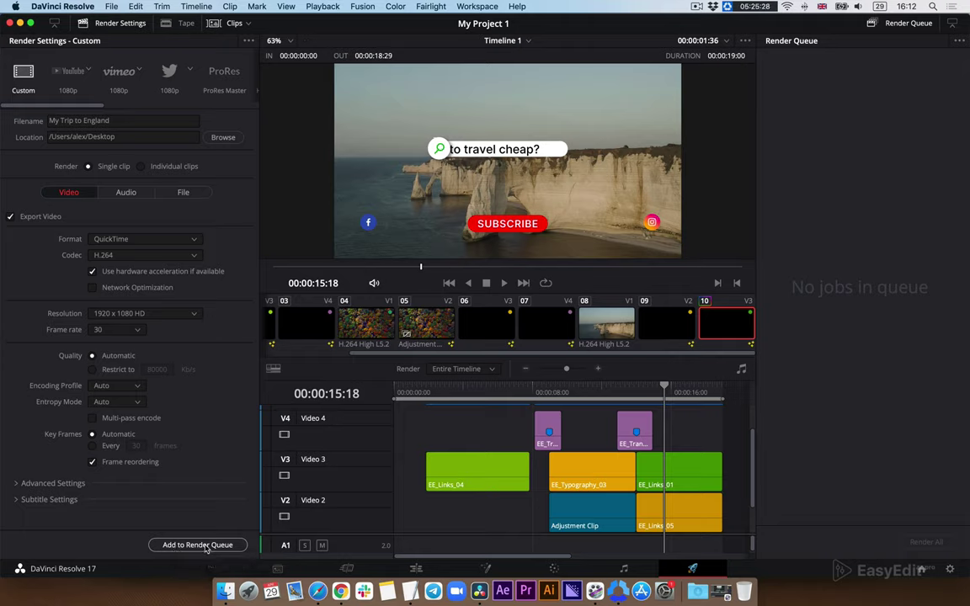
{"action": "left_click", "coordinate": [205, 546]}
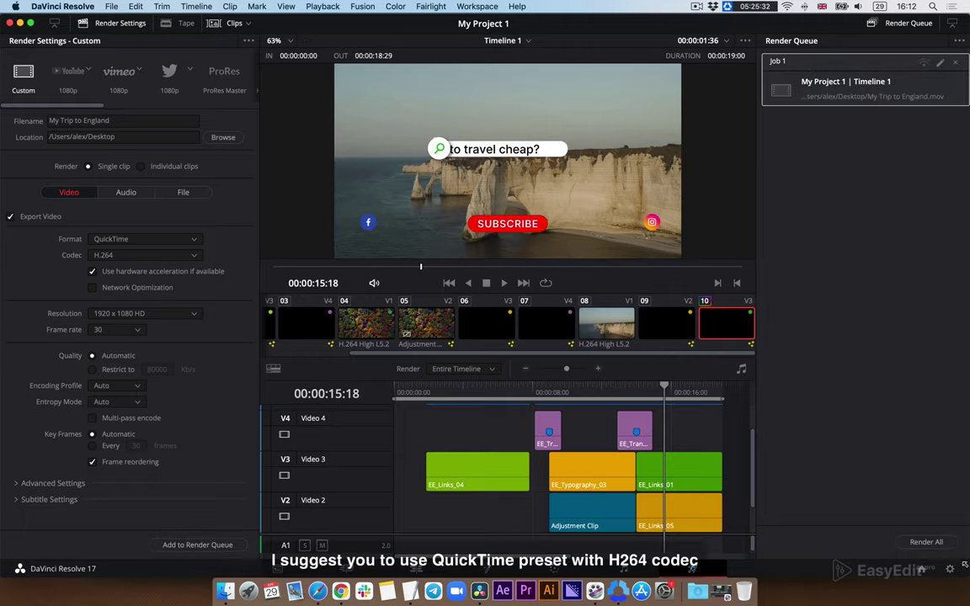
Start Render All for Job 1, My Trip to England.mov.
{"action": "left_click", "coordinate": [923, 543]}
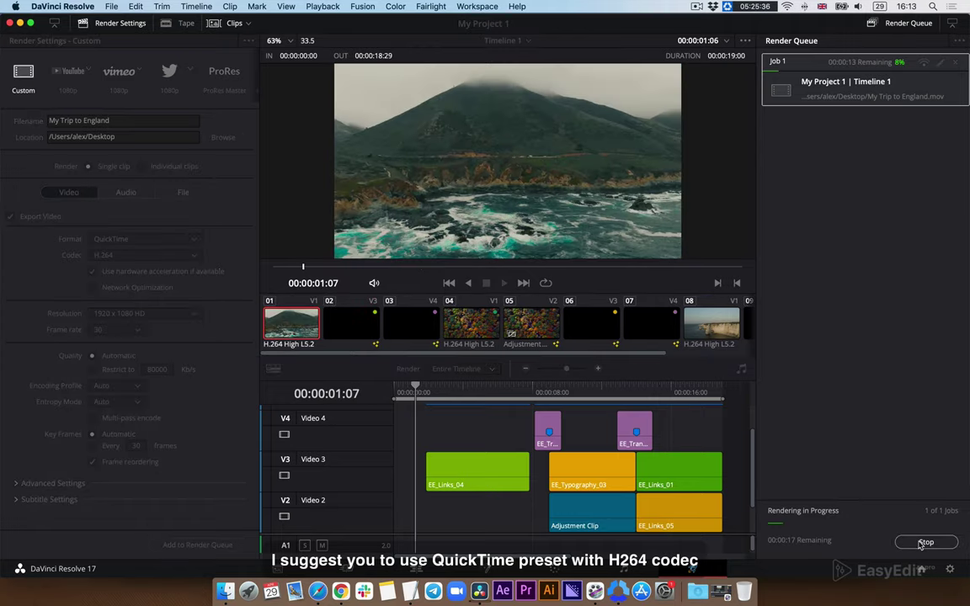